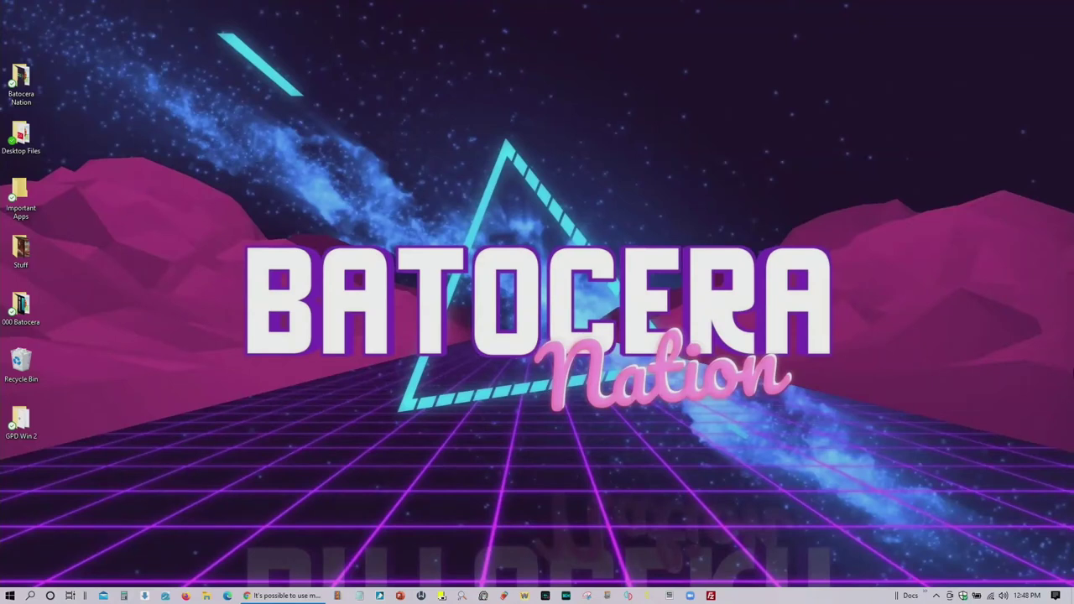
# Step: Read the forum thread on multiple HDDs and the wiki page on a second USB SATA drive, then minimize the browser
pyautogui.click(283, 596)
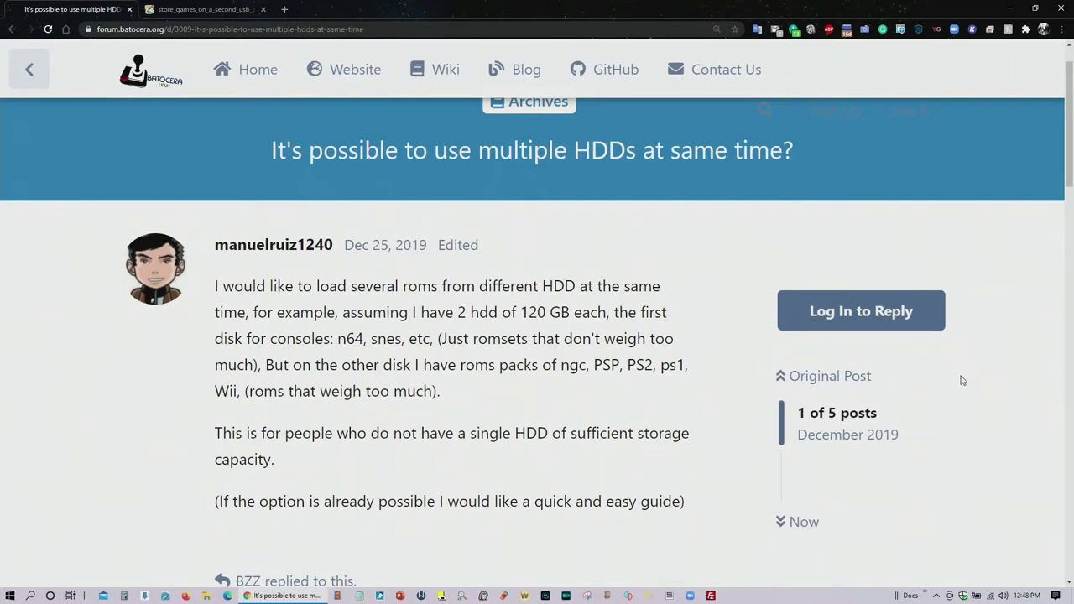
pyautogui.scroll(-2, 970, 368)
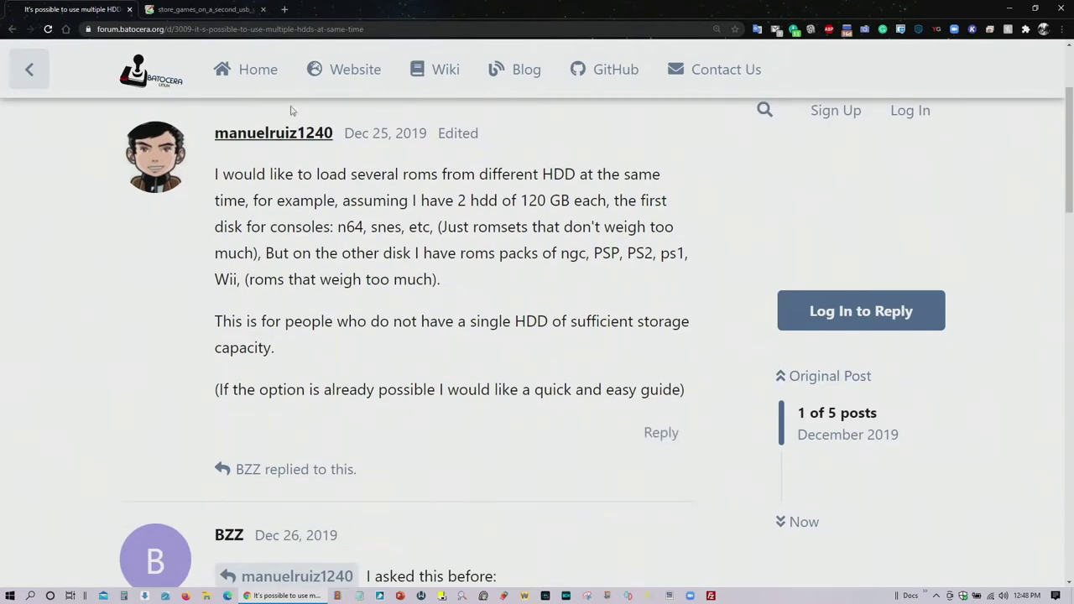
pyautogui.click(204, 9)
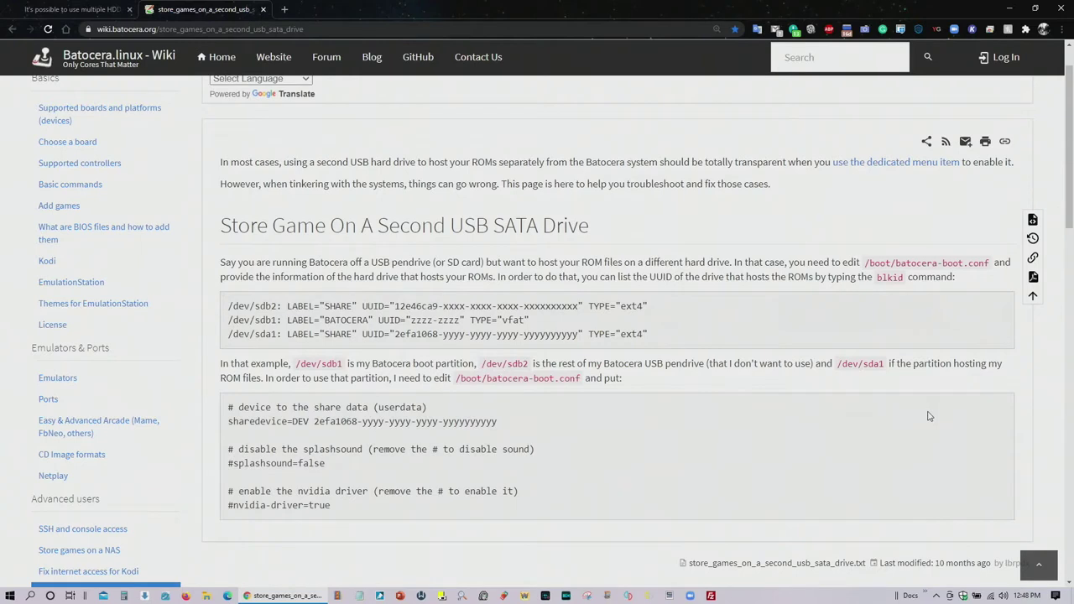
pyautogui.click(1009, 8)
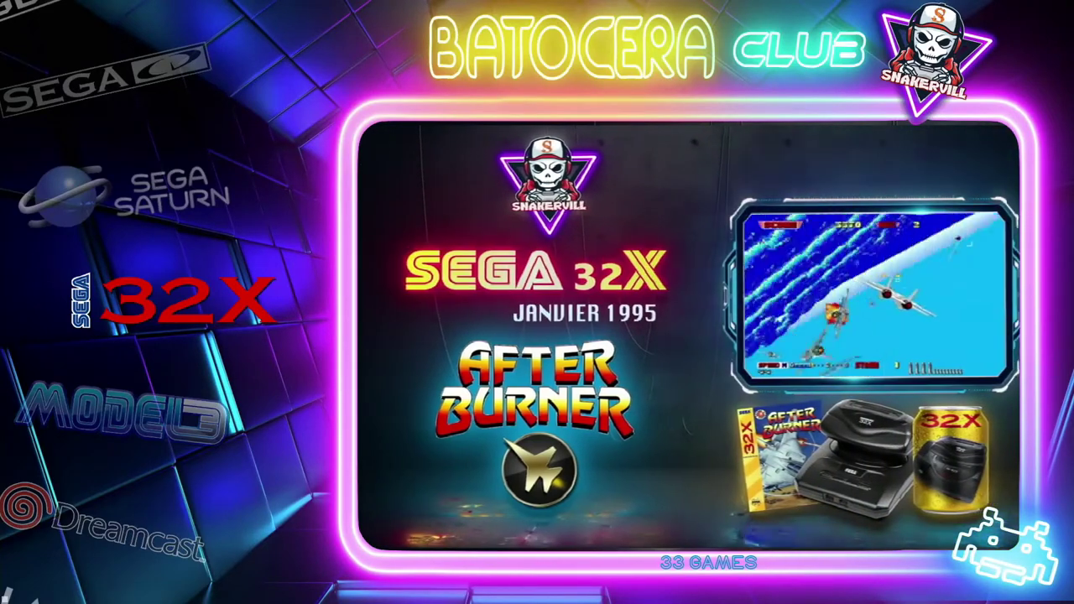
# Step: From the Main Menu, open System Settings > Information to view details such as disk usage
pyautogui.press('Return')
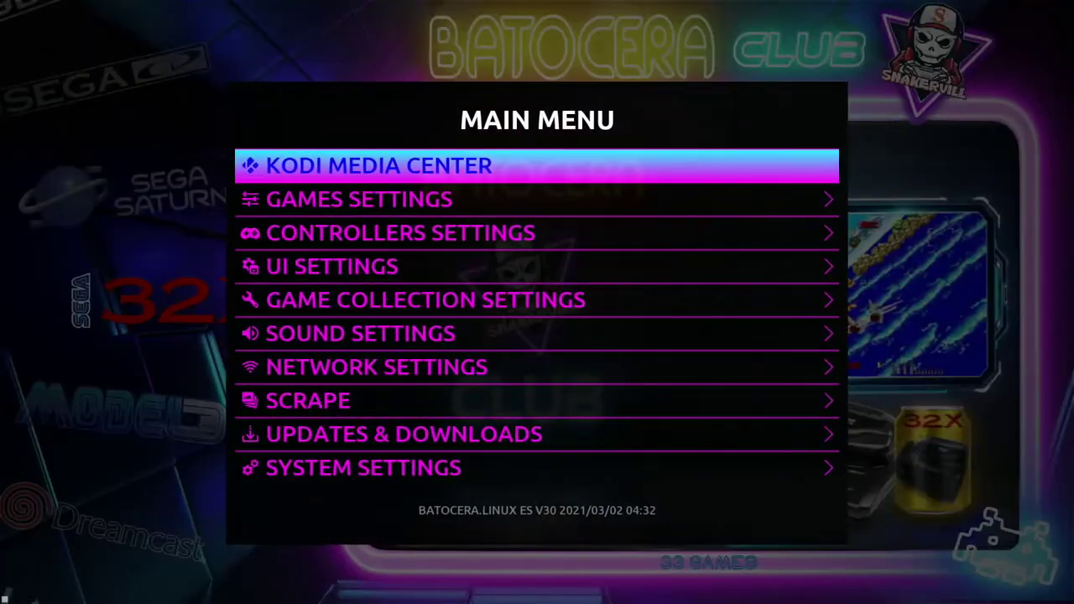
pyautogui.press('Up')
pyautogui.press('Up')
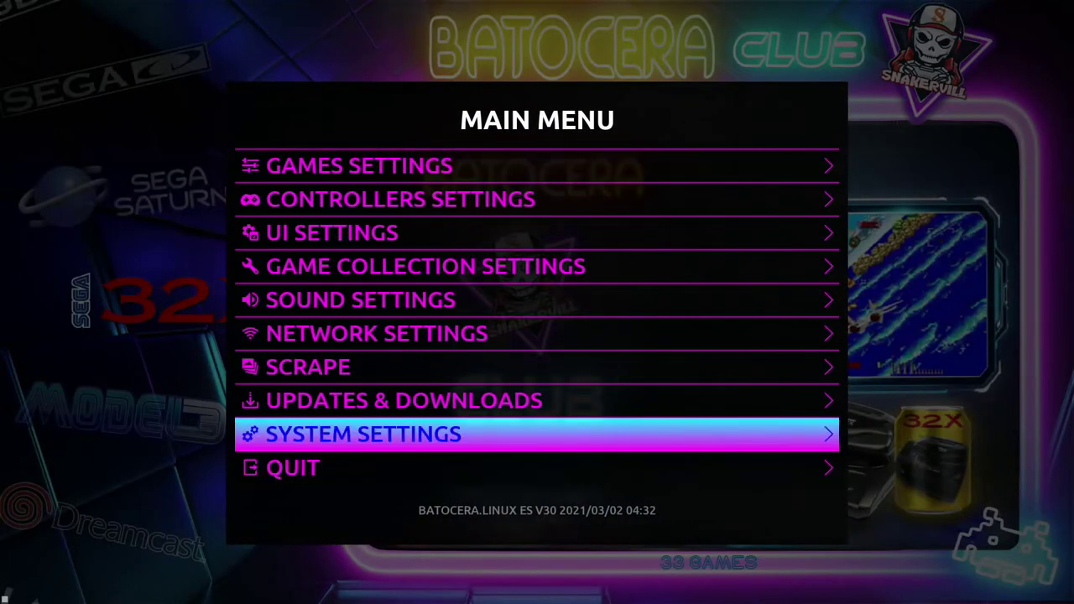
pyautogui.press('Return')
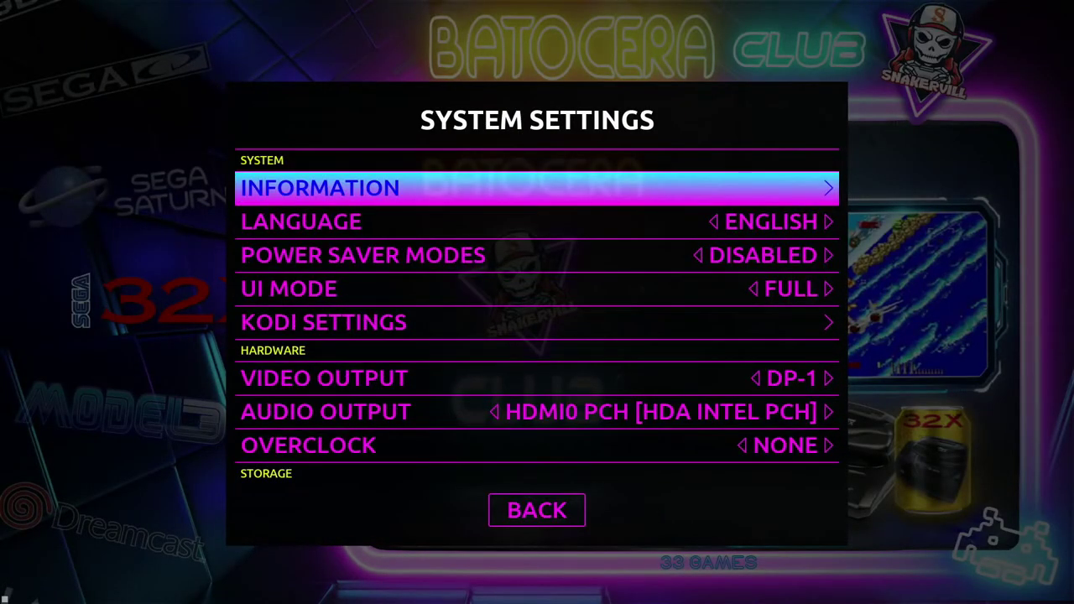
pyautogui.press('Return')
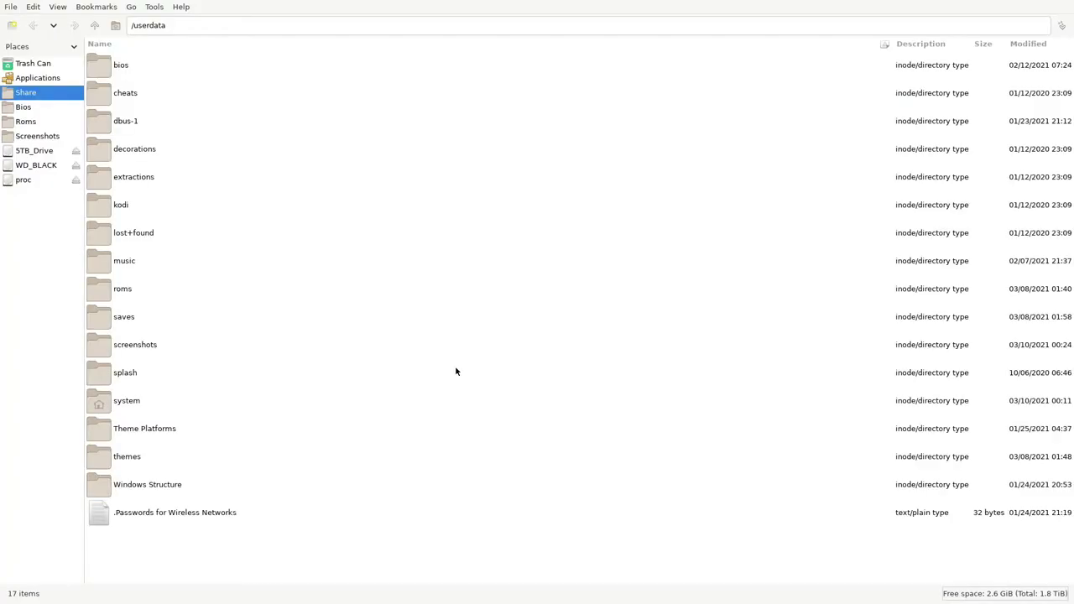
# Step: Look through the 5TB_Drive and WD_BLACK drive contents from the Places sidebar
pyautogui.click(34, 152)
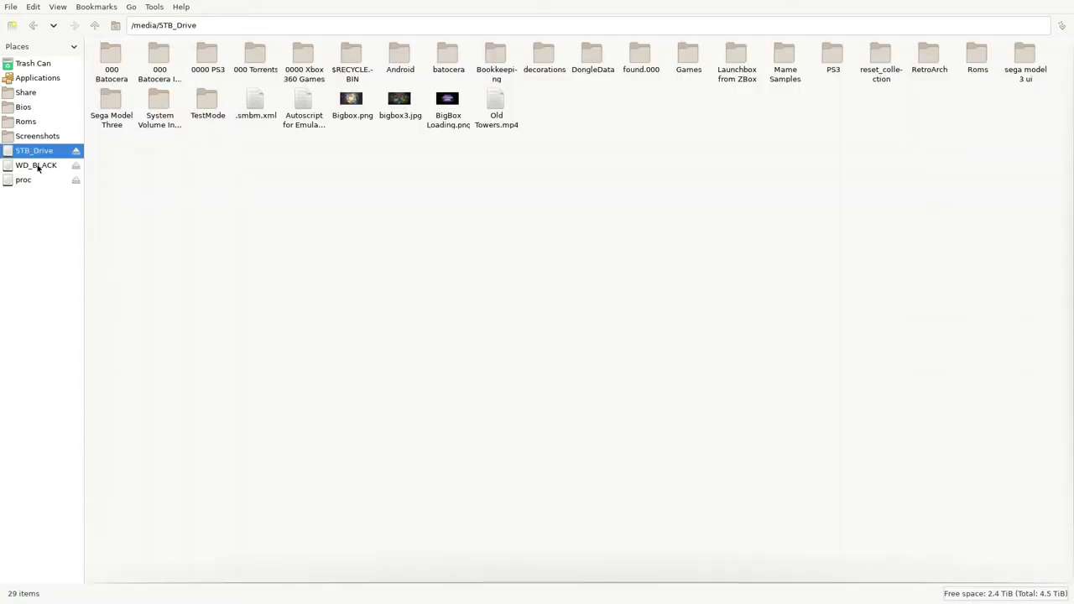
pyautogui.click(38, 166)
pyautogui.click(43, 152)
pyautogui.click(45, 167)
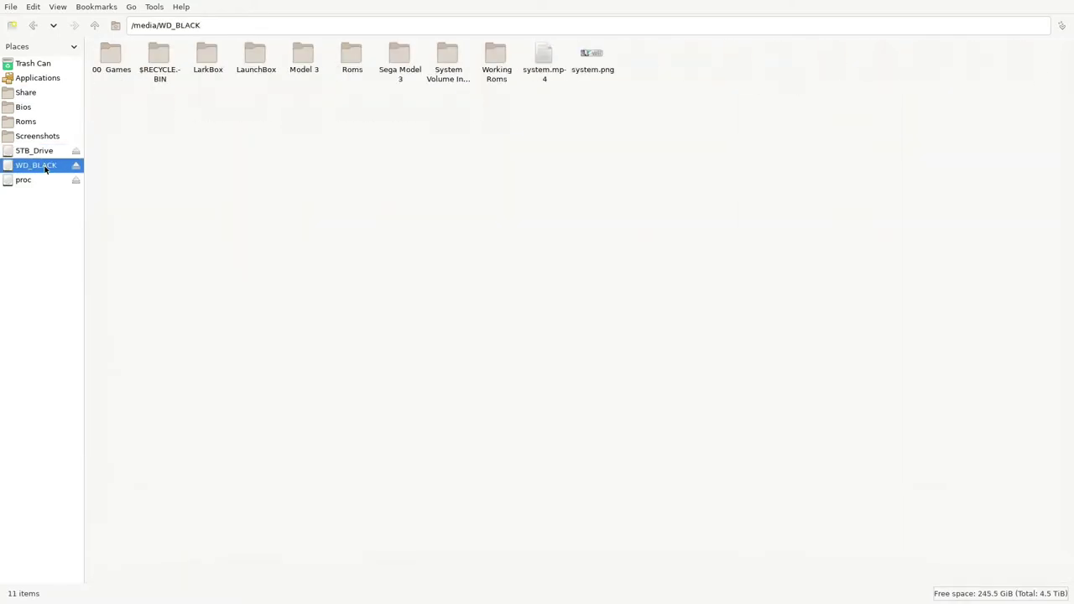
# Step: Check that the userdata colecovision and pcengine ROM folders hold only info.txt, then return to 5TB_Drive
pyautogui.click(26, 121)
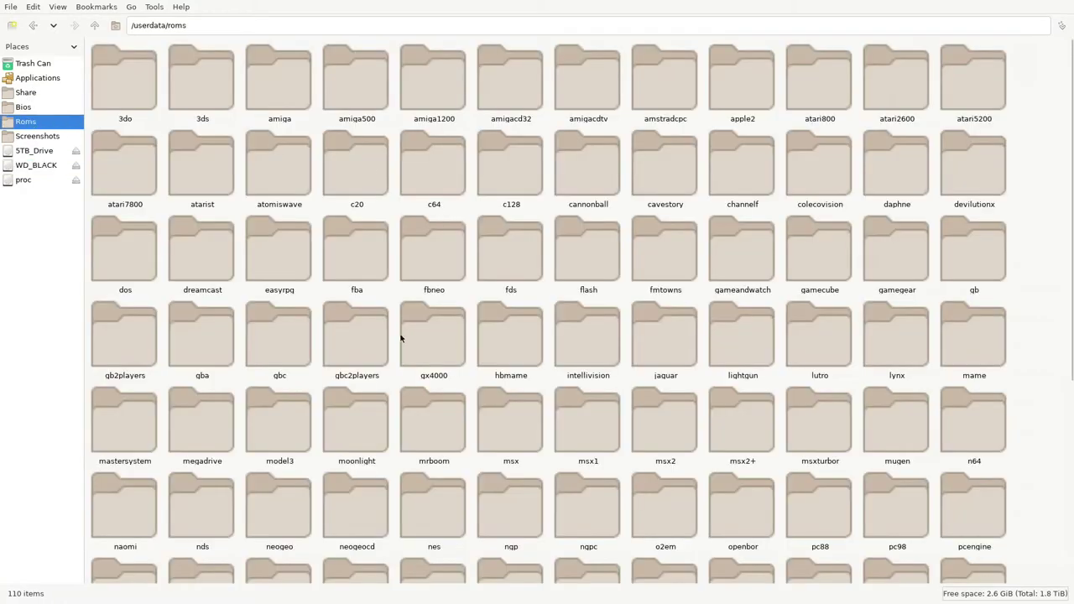
pyautogui.doubleClick(820, 177)
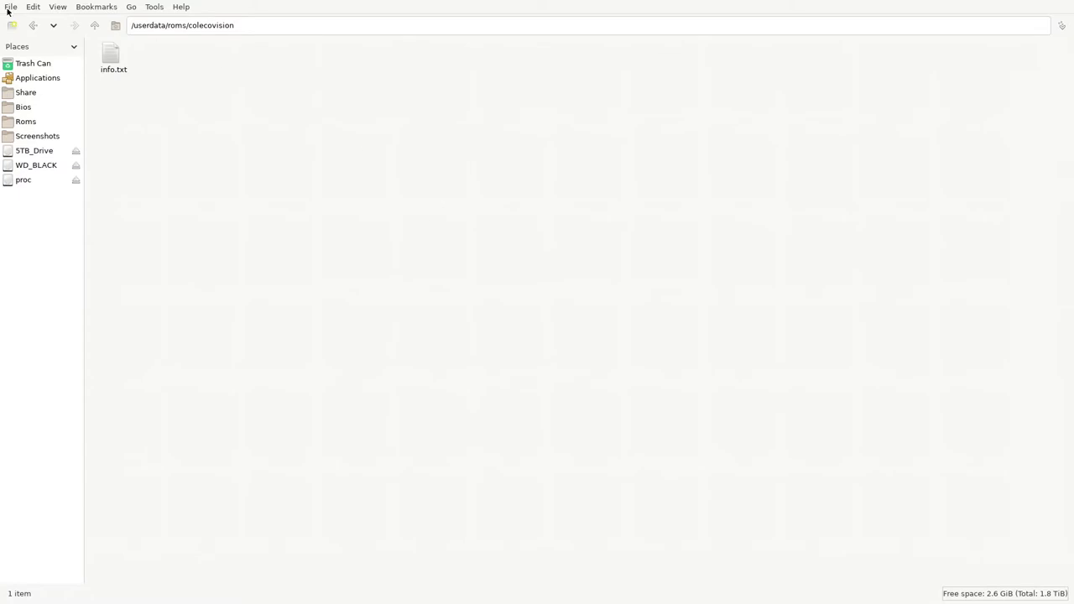
pyautogui.click(34, 26)
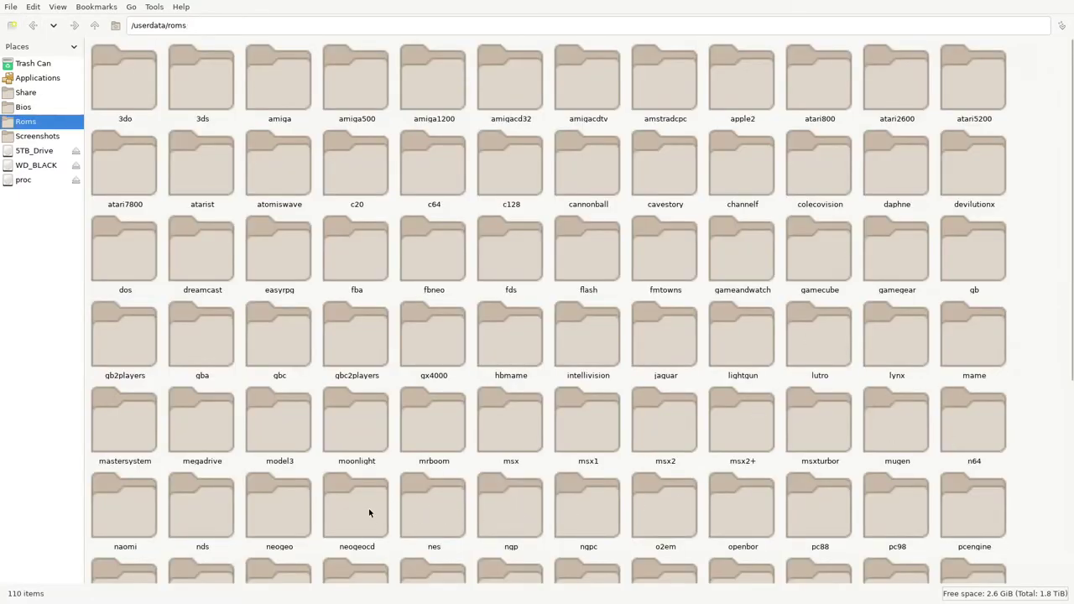
pyautogui.scroll(-1, 628, 453)
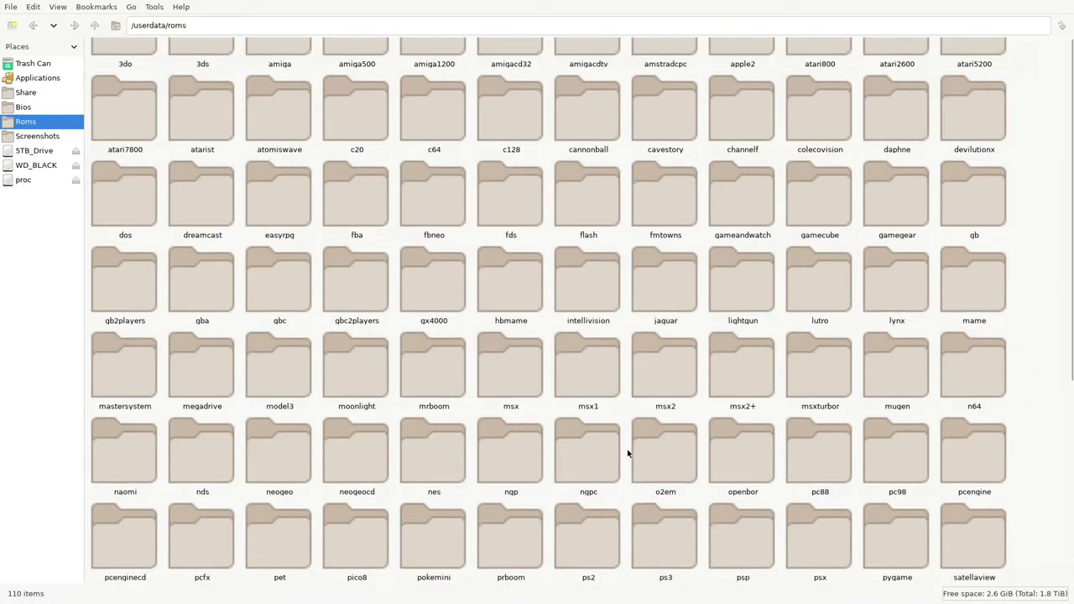
pyautogui.doubleClick(965, 446)
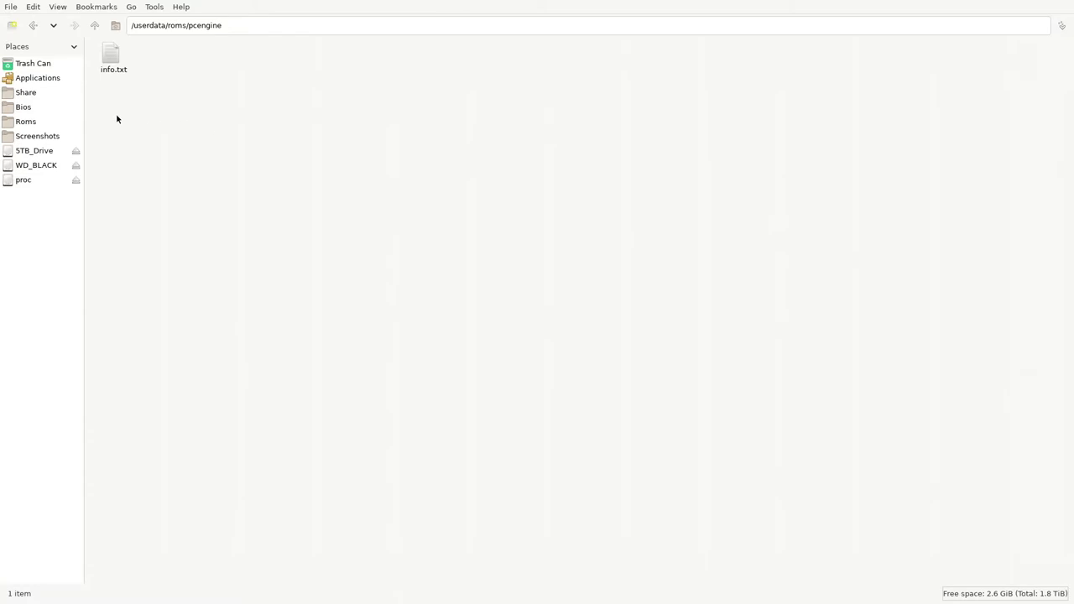
pyautogui.click(45, 151)
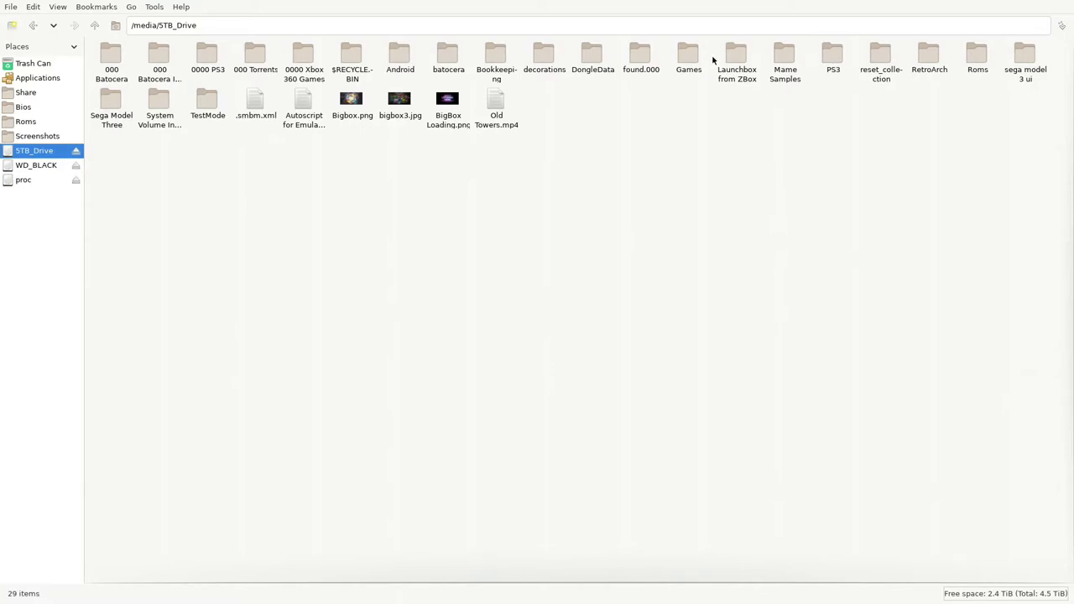
# Step: Copy the seven pcengine media folders, boxart through wheel, from the drive and paste them into /userdata/roms/pcengine
pyautogui.click(687, 53)
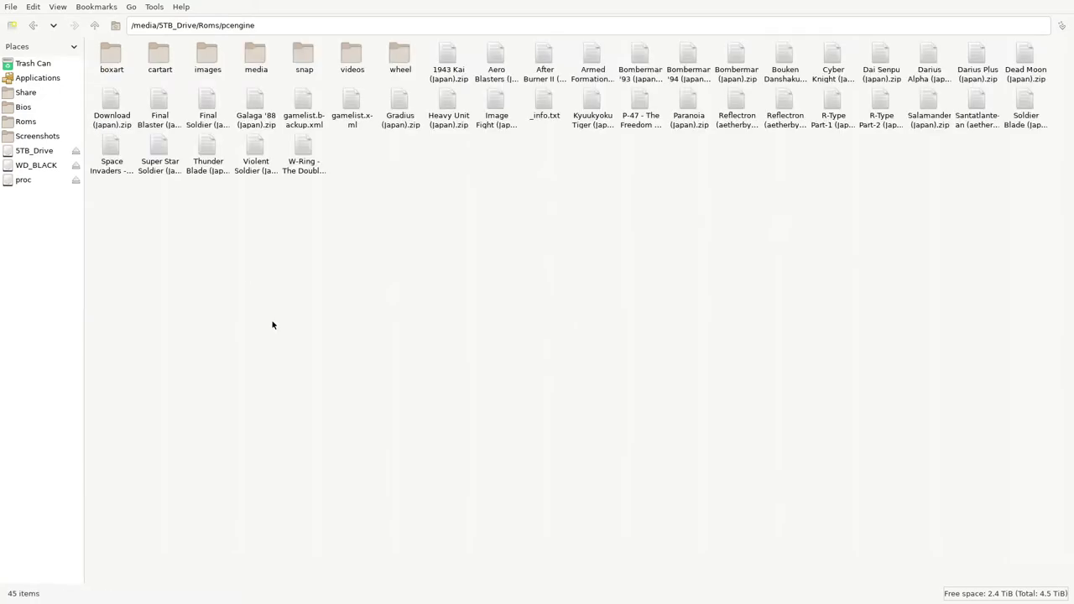
pyautogui.click(115, 61)
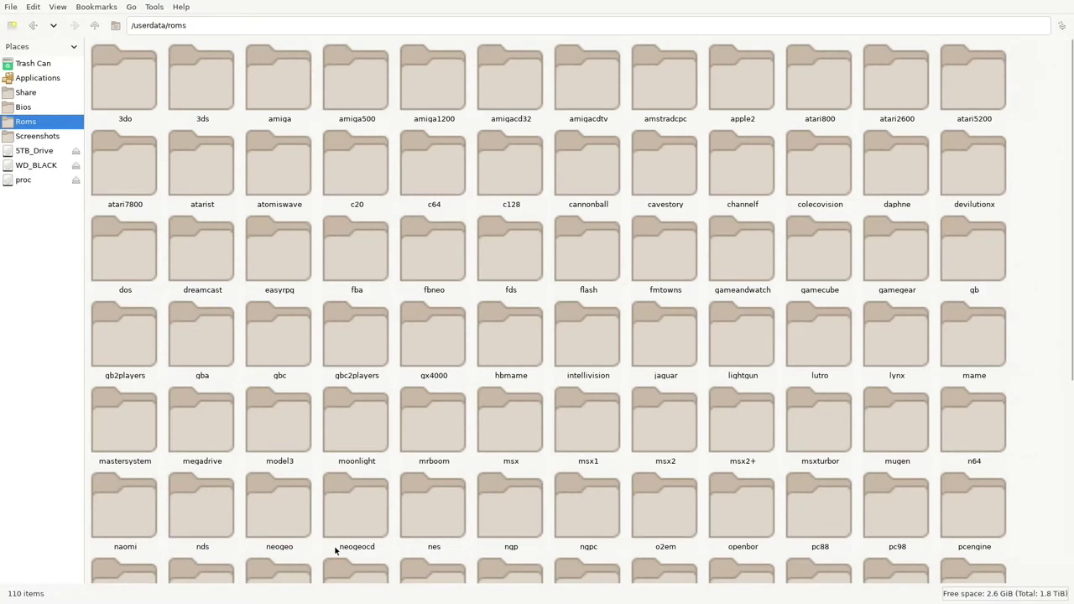
pyautogui.doubleClick(976, 513)
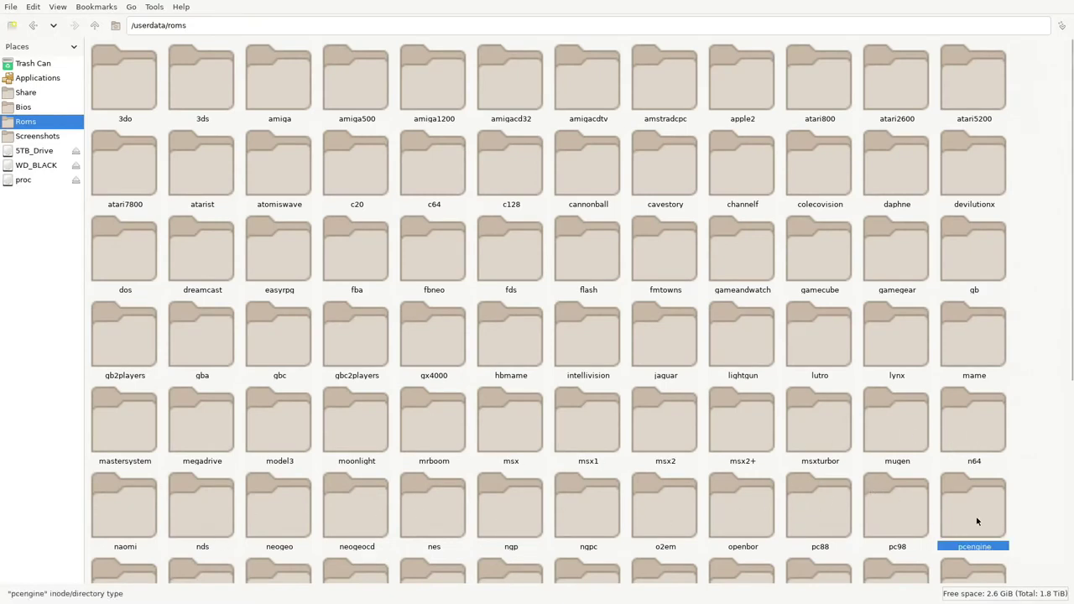
pyautogui.rightClick(475, 189)
pyautogui.click(500, 213)
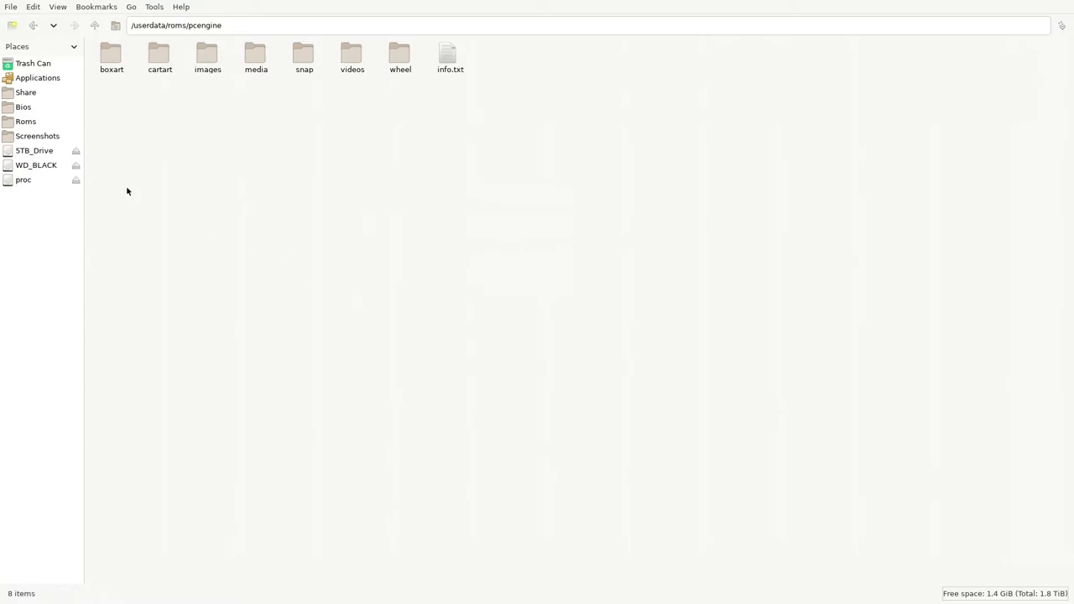
# Step: Copy gamelist.xml from 5TB_Drive/Roms/pcengine and paste it into /userdata/roms/pcengine
pyautogui.click(32, 151)
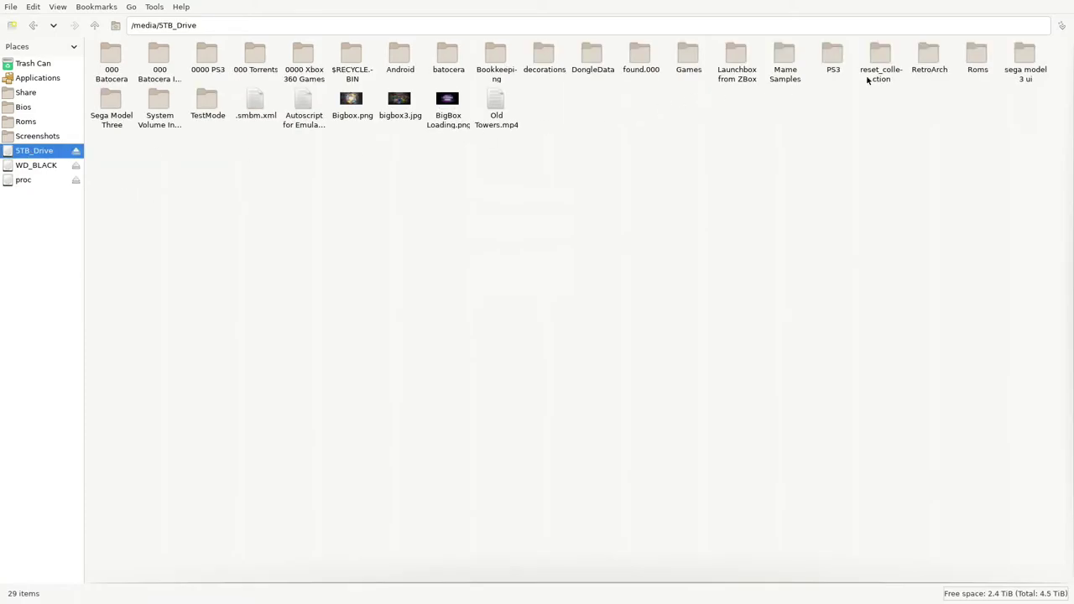
pyautogui.doubleClick(976, 53)
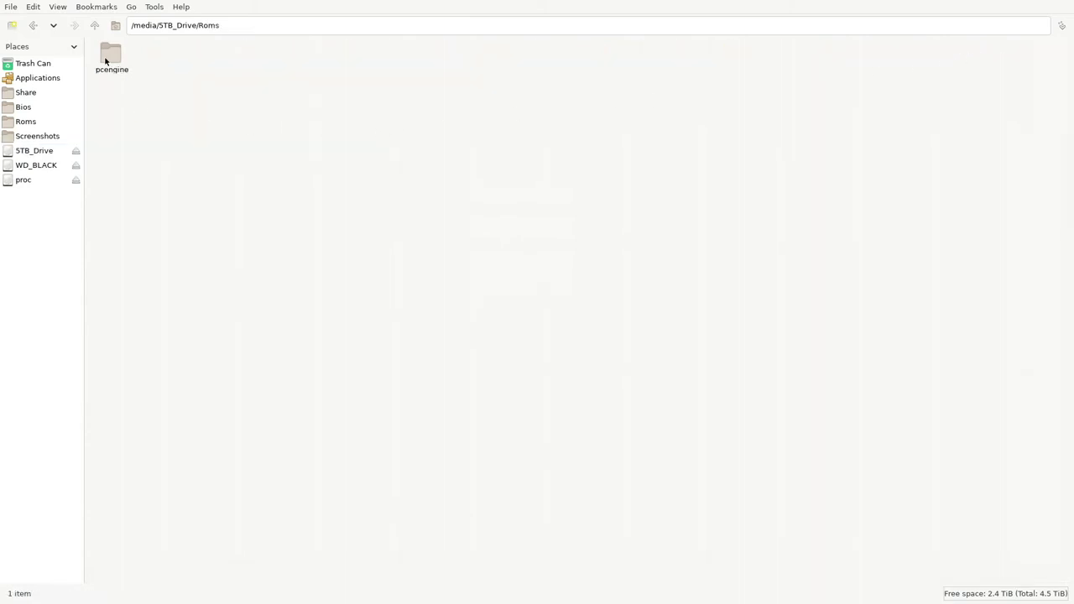
pyautogui.doubleClick(107, 57)
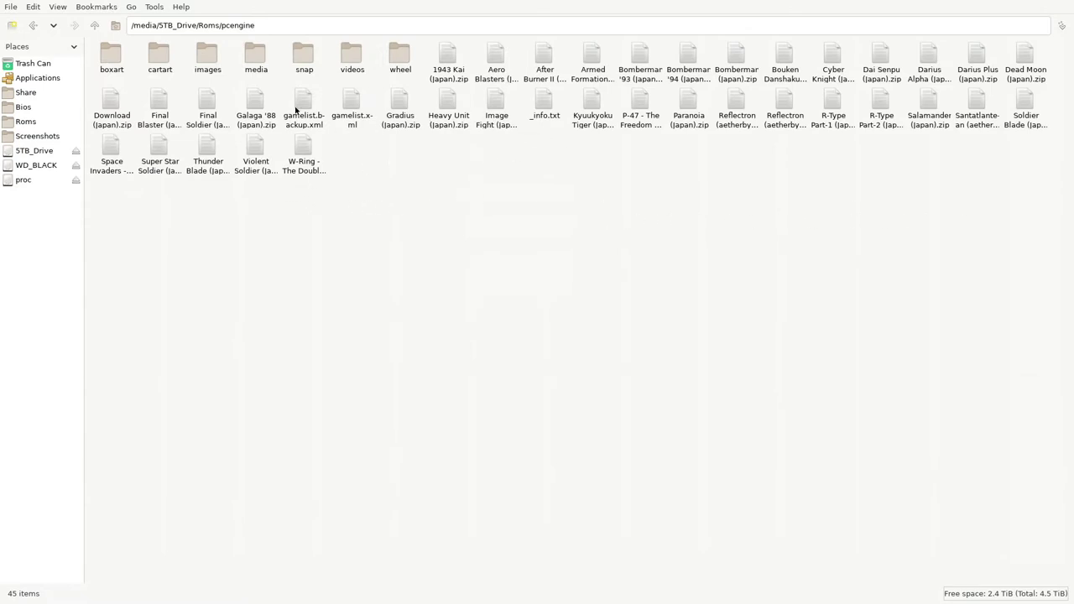
pyautogui.click(355, 108)
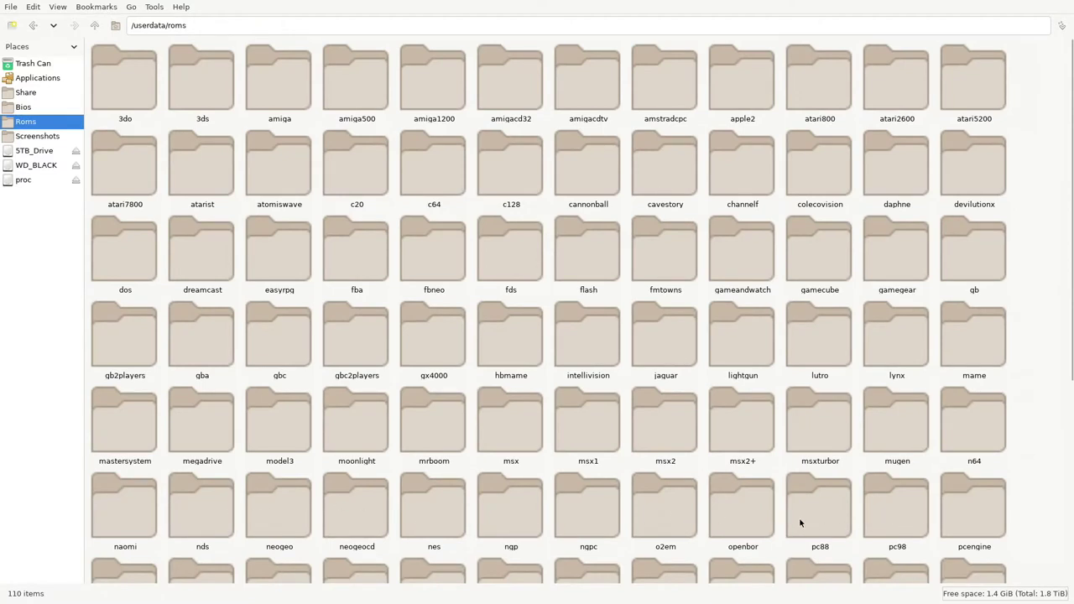
pyautogui.doubleClick(967, 513)
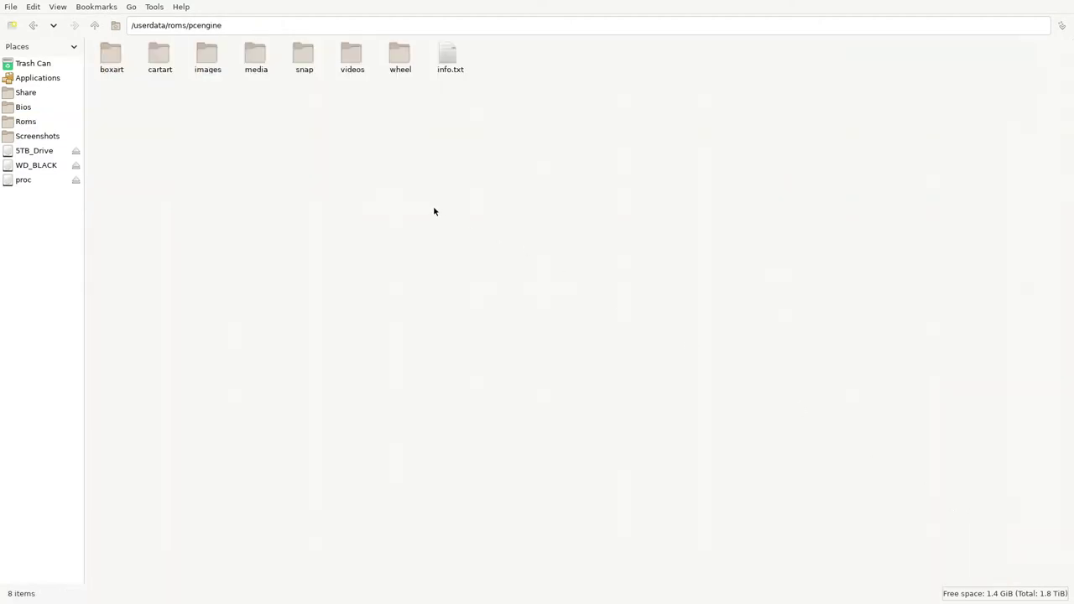
pyautogui.rightClick(397, 144)
pyautogui.click(424, 165)
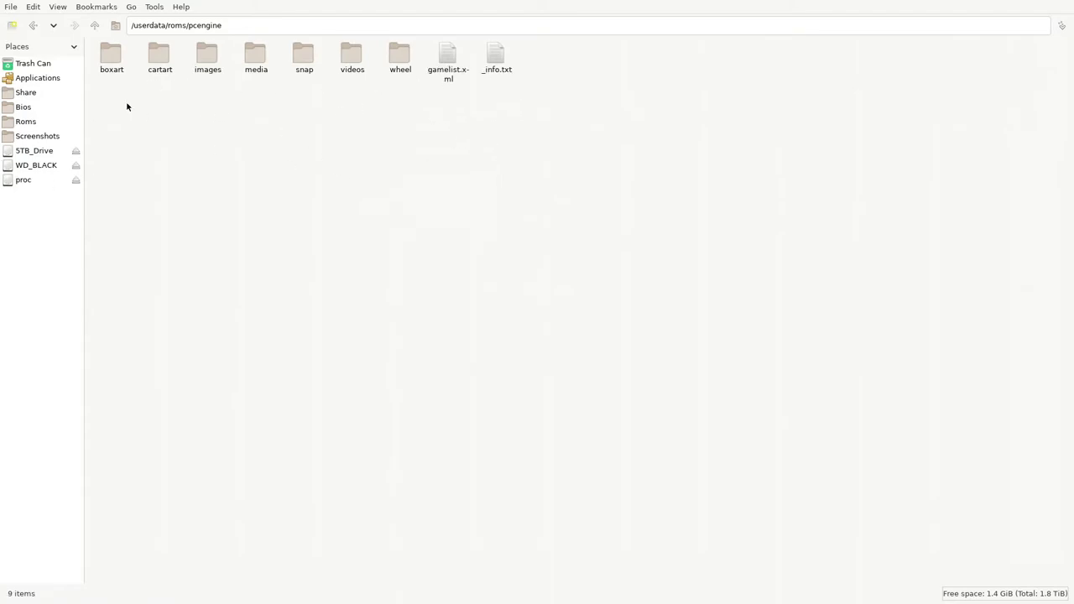
pyautogui.click(44, 153)
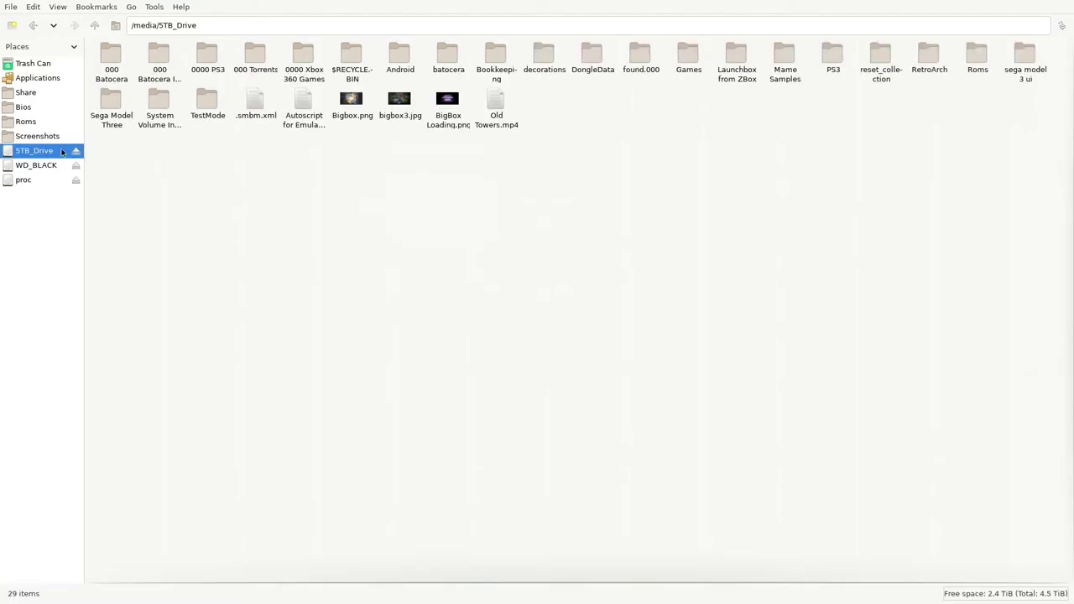
# Step: In the drive's Roms/pcengine folder, select the game zips from 1943 Kai (Japan).zip down to the last file
pyautogui.doubleClick(976, 52)
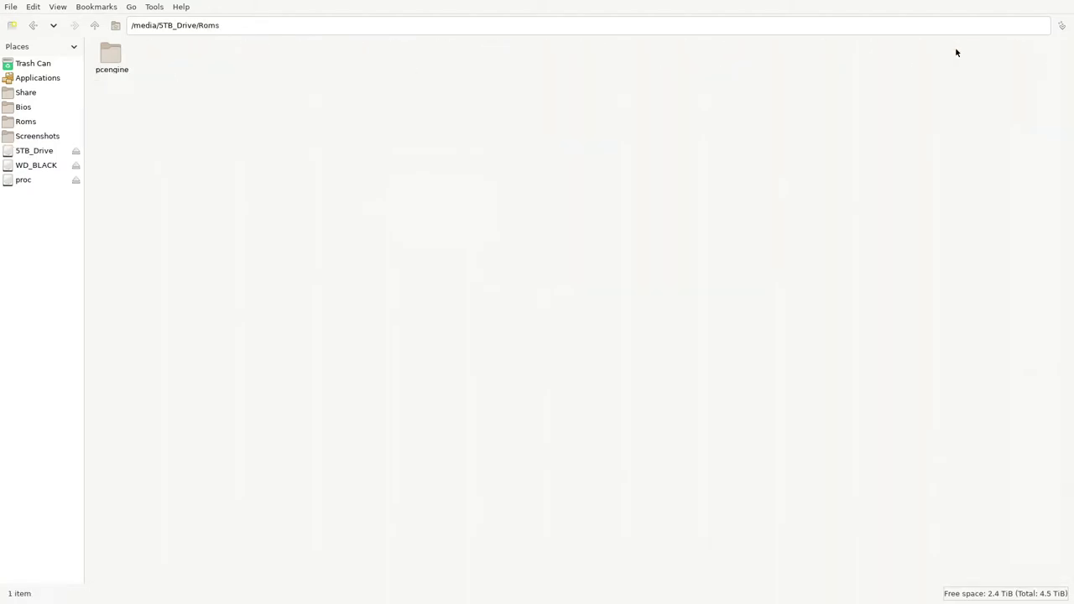
pyautogui.doubleClick(113, 63)
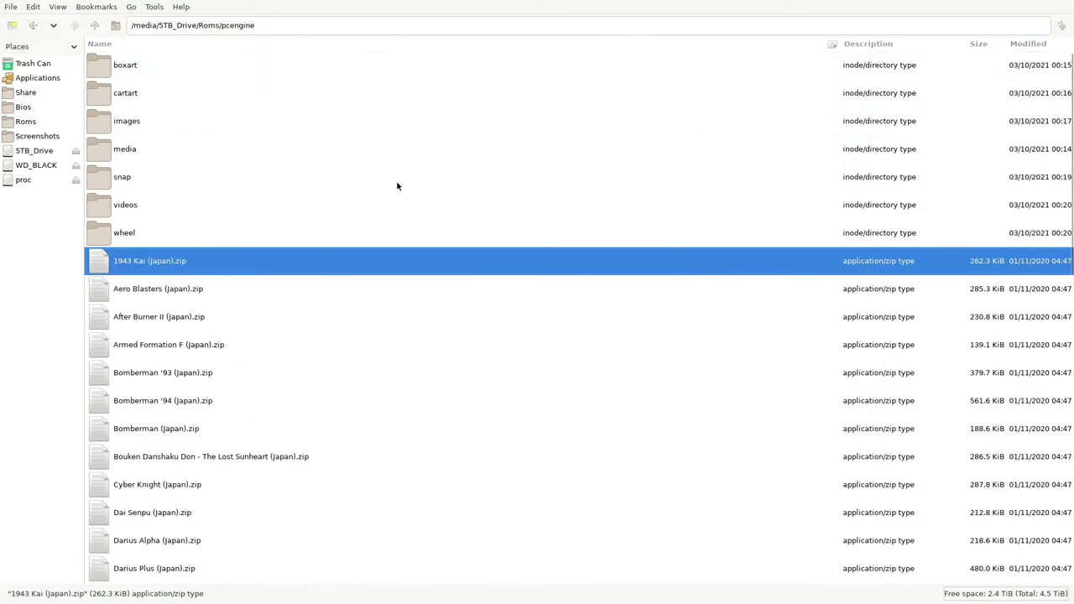
pyautogui.hotkey('shift', 'Down')
pyautogui.hotkey('shift', 'Down')
pyautogui.hotkey('shift', 'Down')
pyautogui.hotkey('shift', 'Down')
pyautogui.hotkey('shift', 'Down')
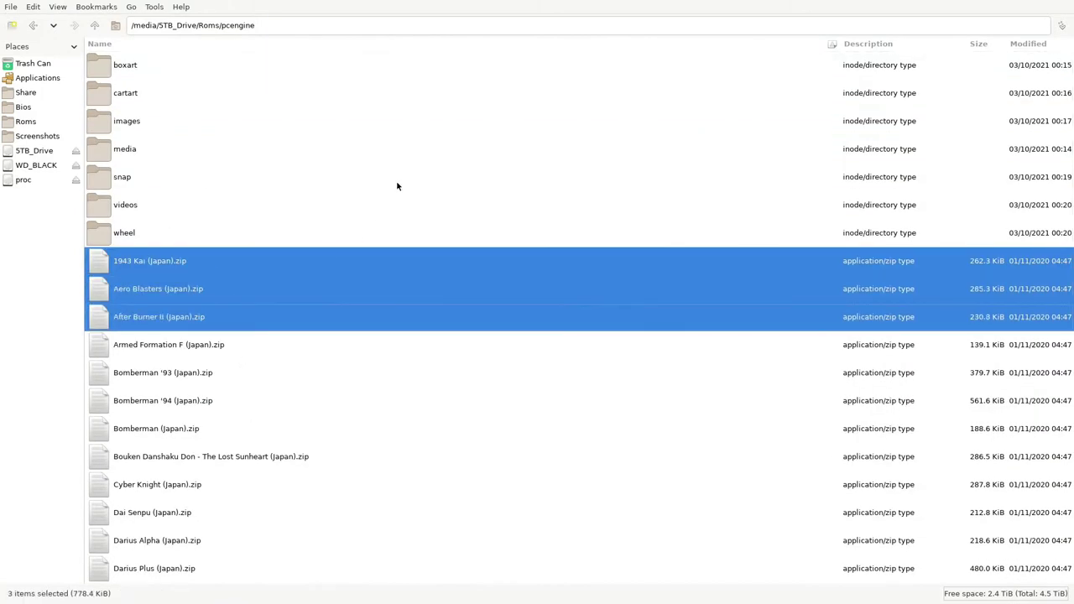
pyautogui.hotkey('shift', 'Down')
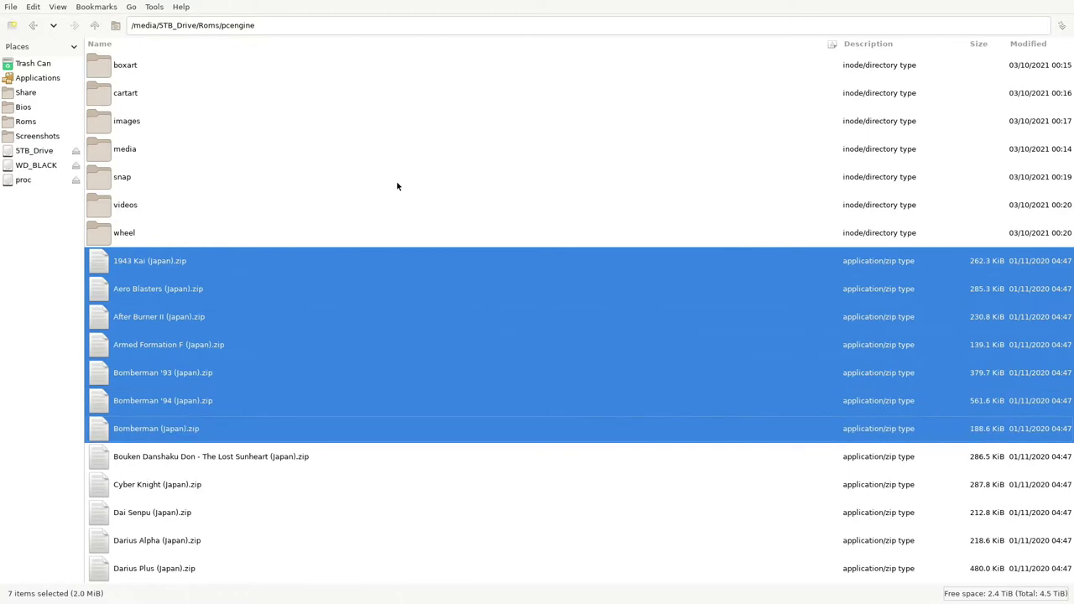
pyautogui.hotkey('shift', 'Down')
pyautogui.hotkey('shift', 'Down')
pyautogui.hotkey('shift', 'Down')
pyautogui.hotkey('shift', 'Down')
pyautogui.hotkey('shift', 'Down')
pyautogui.hotkey('shift', 'Down')
pyautogui.hotkey('shift', 'Down')
pyautogui.hotkey('shift', 'Down')
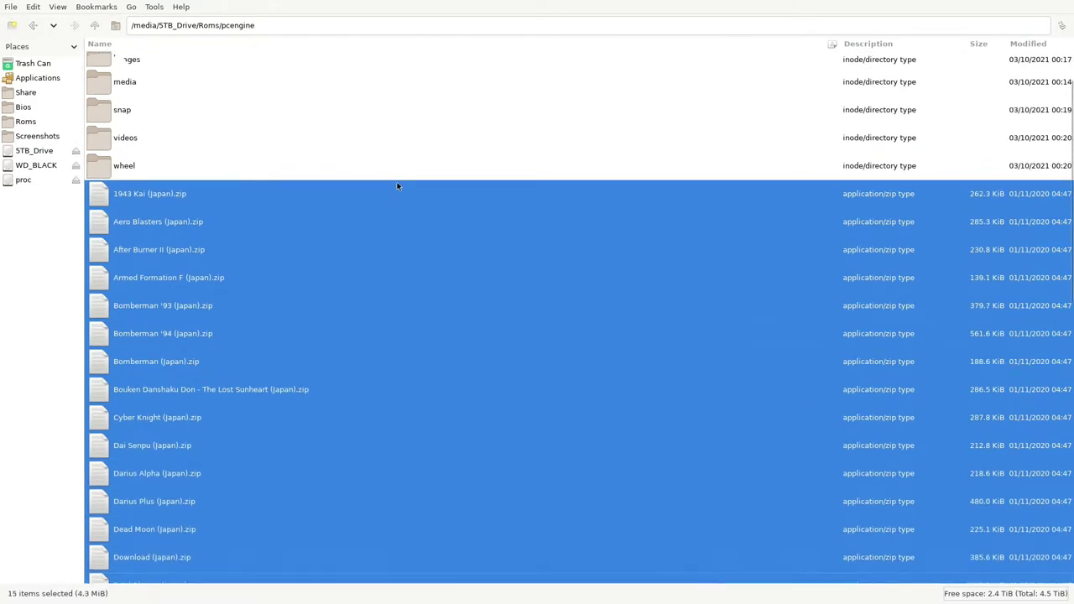
pyautogui.hotkey('shift', 'Down')
pyautogui.hotkey('shift', 'Down')
pyautogui.hotkey('shift', 'Down')
pyautogui.hotkey('shift', 'Down')
pyautogui.hotkey('shift', 'Down')
pyautogui.hotkey('shift', 'Down')
pyautogui.hotkey('shift', 'Down')
pyautogui.hotkey('shift', 'Down')
pyautogui.hotkey('shift', 'Down')
pyautogui.hotkey('shift', 'Down')
pyautogui.hotkey('shift', 'Down')
pyautogui.hotkey('shift', 'Down')
pyautogui.hotkey('shift', 'Down')
pyautogui.hotkey('shift', 'Down')
pyautogui.hotkey('shift', 'Down')
pyautogui.hotkey('shift', 'Down')
pyautogui.hotkey('shift', 'Down')
pyautogui.hotkey('shift', 'Down')
pyautogui.hotkey('shift', 'Down')
pyautogui.hotkey('shift', 'Down')
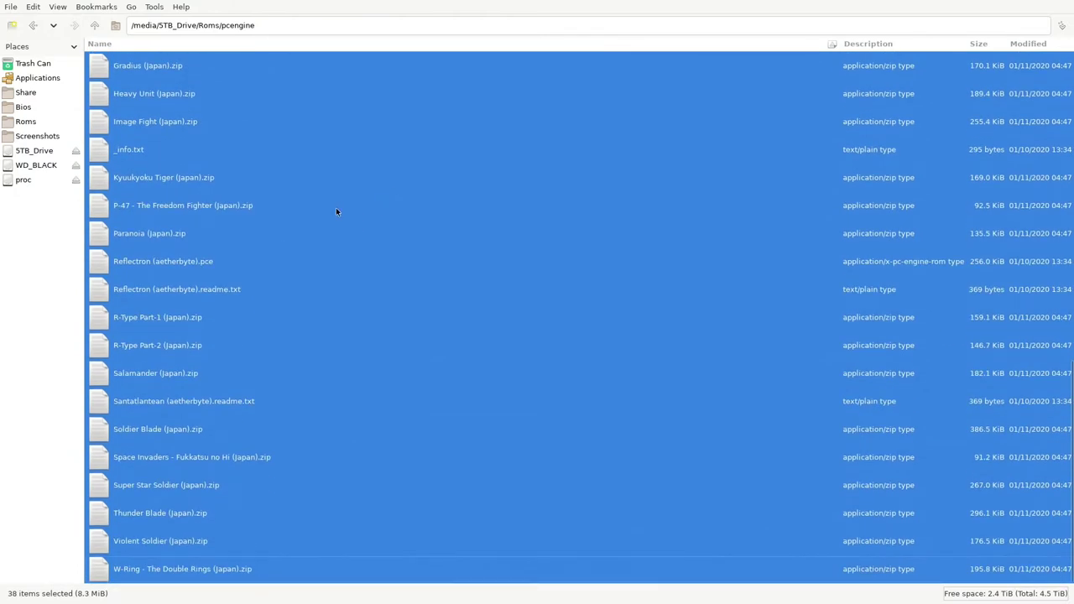
# Step: Link the selected games into /userdata/roms/pcengine, skipping the existing gamelist.xml and _info.txt
pyautogui.click(33, 6)
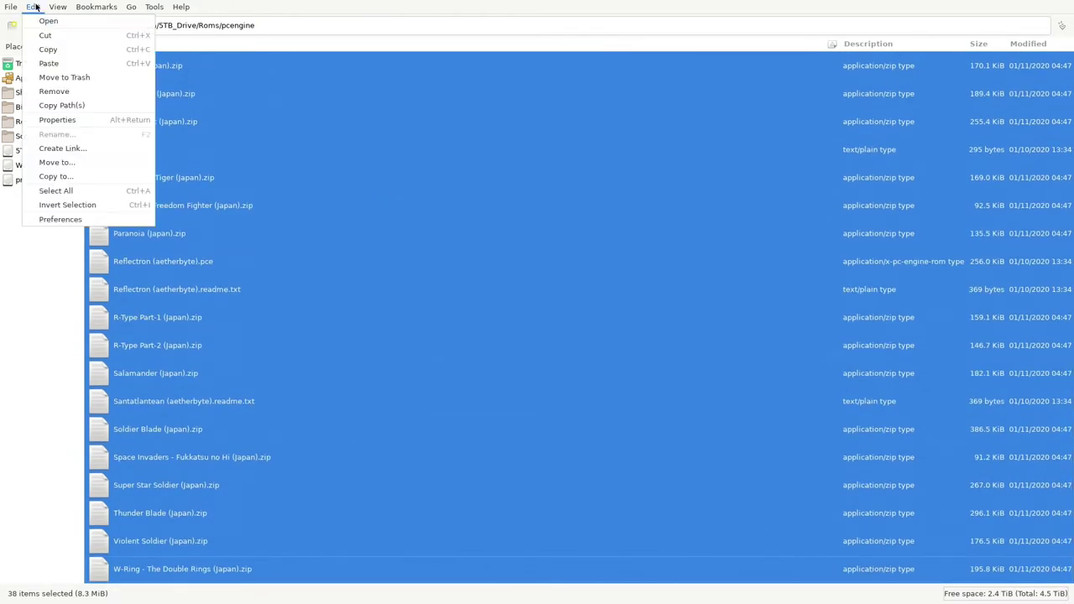
pyautogui.click(80, 154)
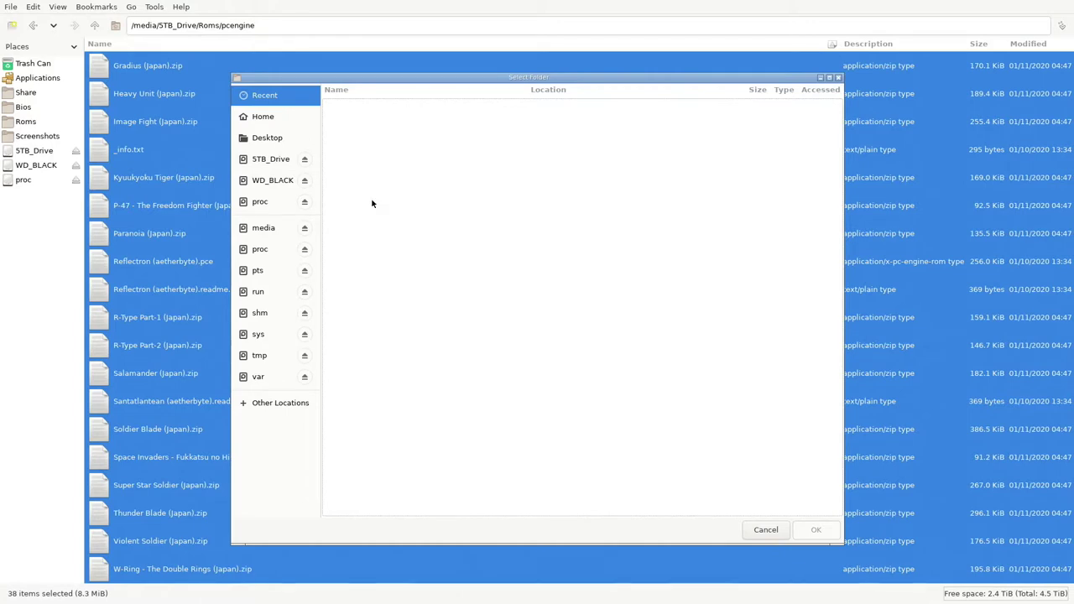
pyautogui.click(267, 116)
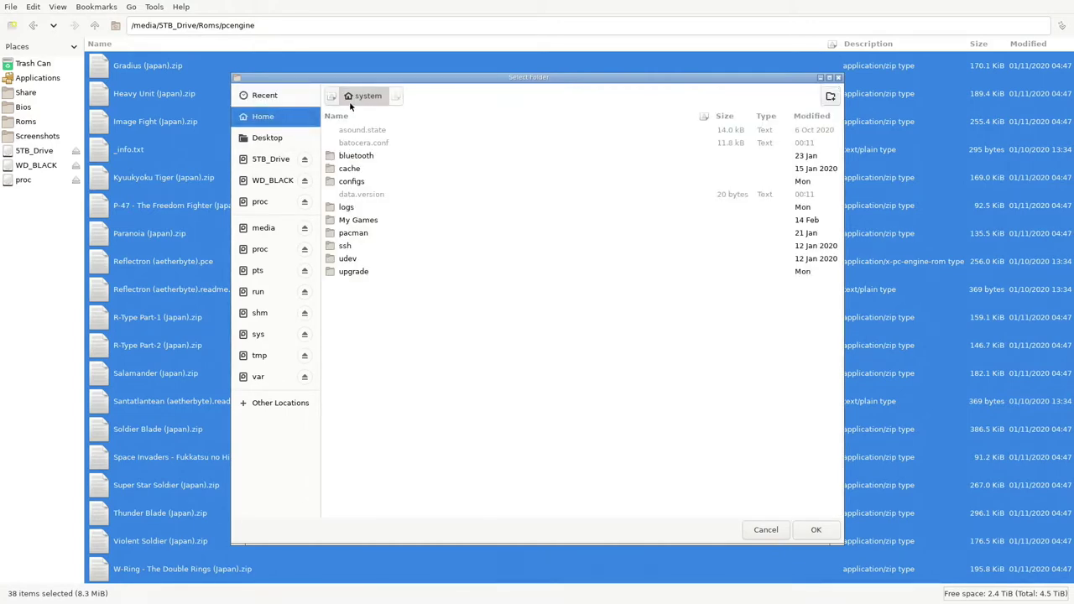
pyautogui.click(333, 95)
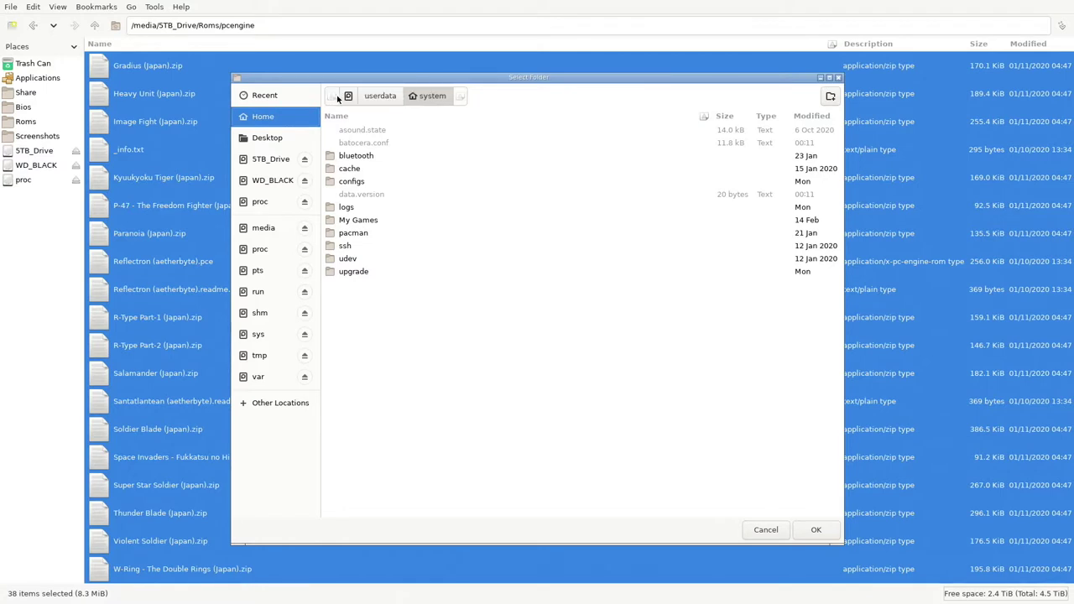
pyautogui.click(382, 96)
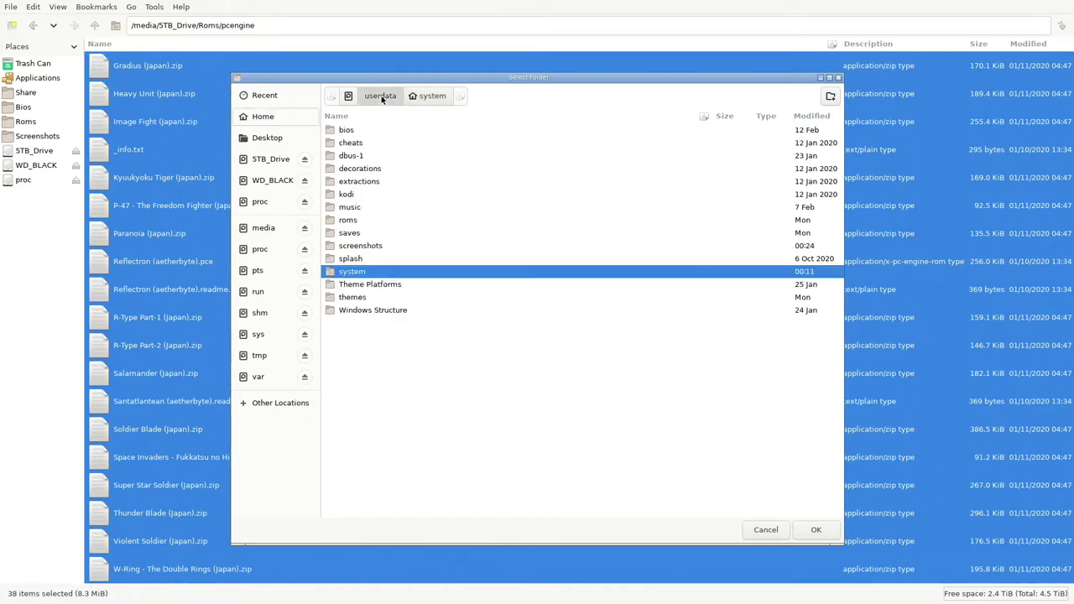
pyautogui.doubleClick(347, 221)
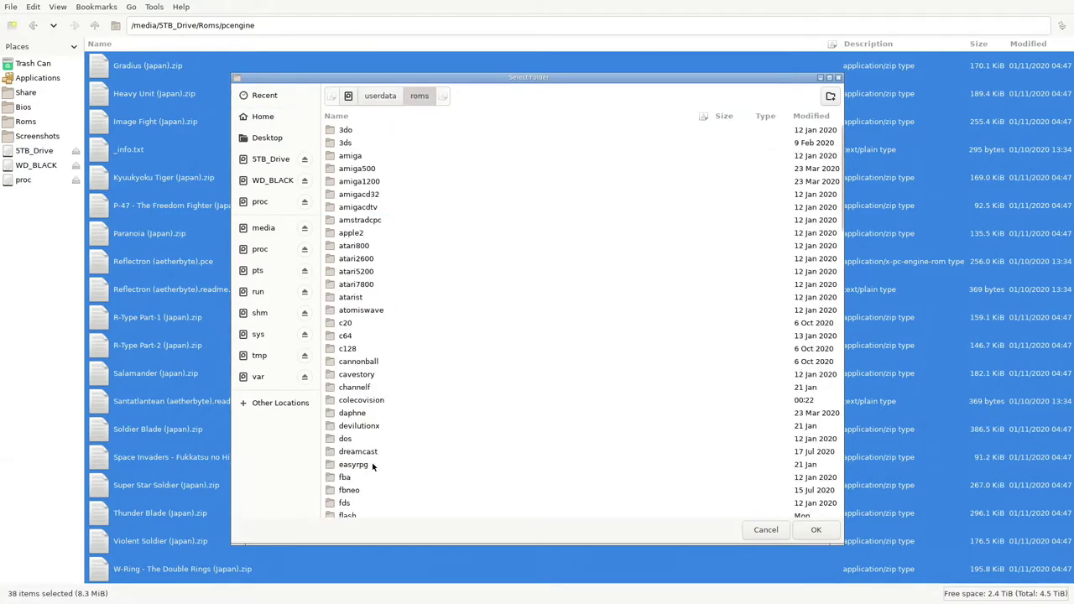
pyautogui.scroll(-5, 394, 470)
pyautogui.scroll(-10, 380, 470)
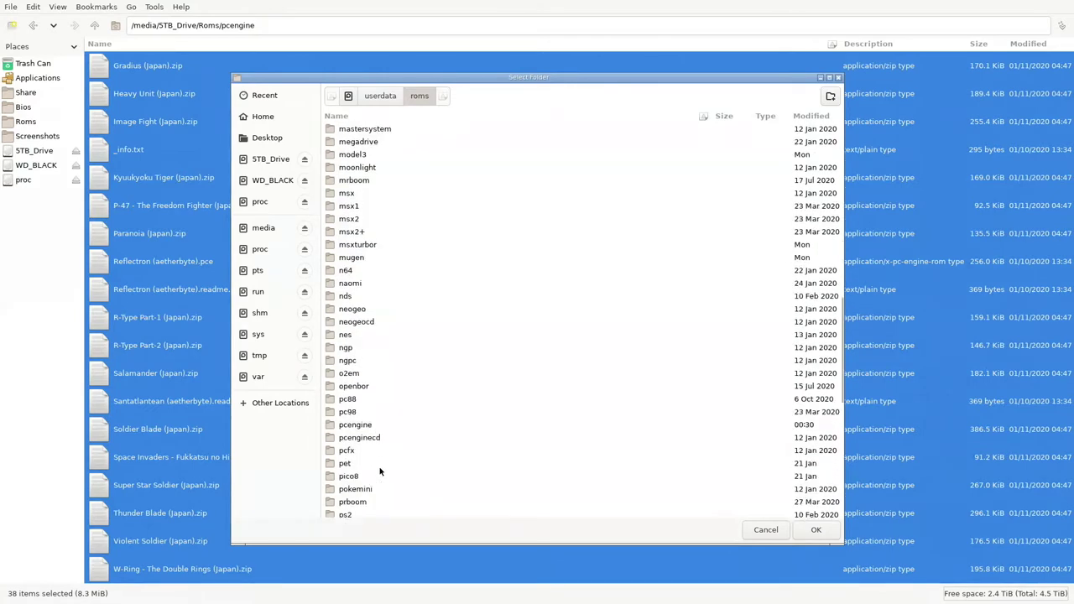
pyautogui.doubleClick(355, 425)
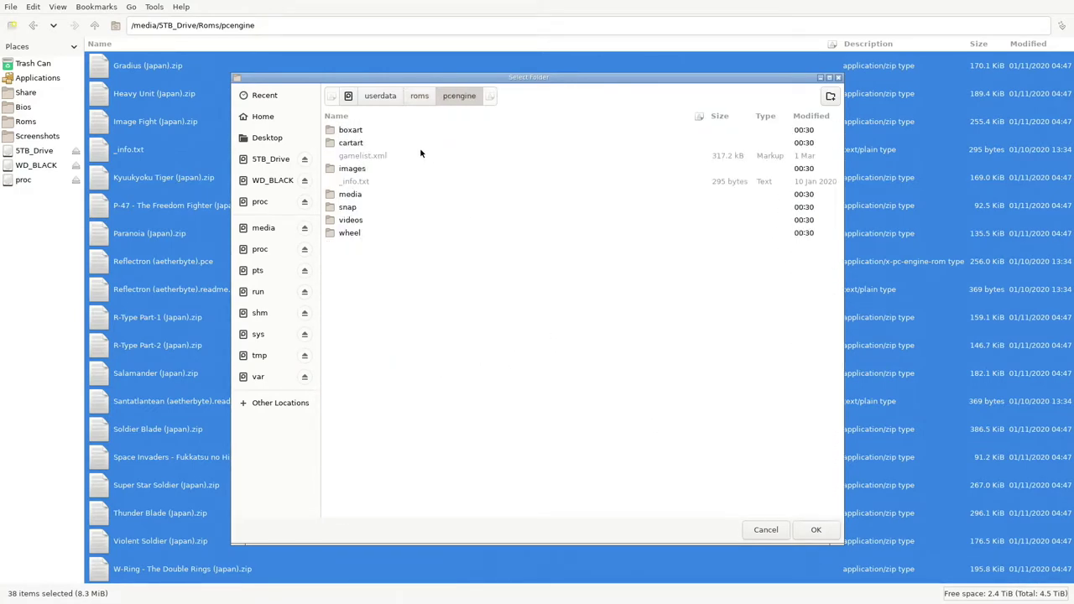
pyautogui.click(822, 530)
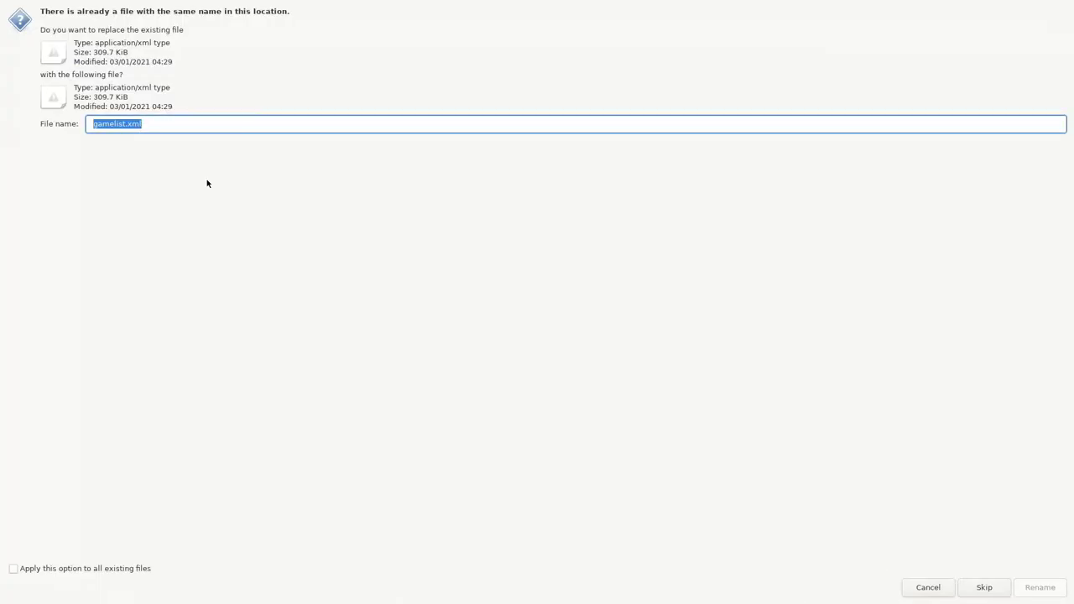
pyautogui.click(987, 592)
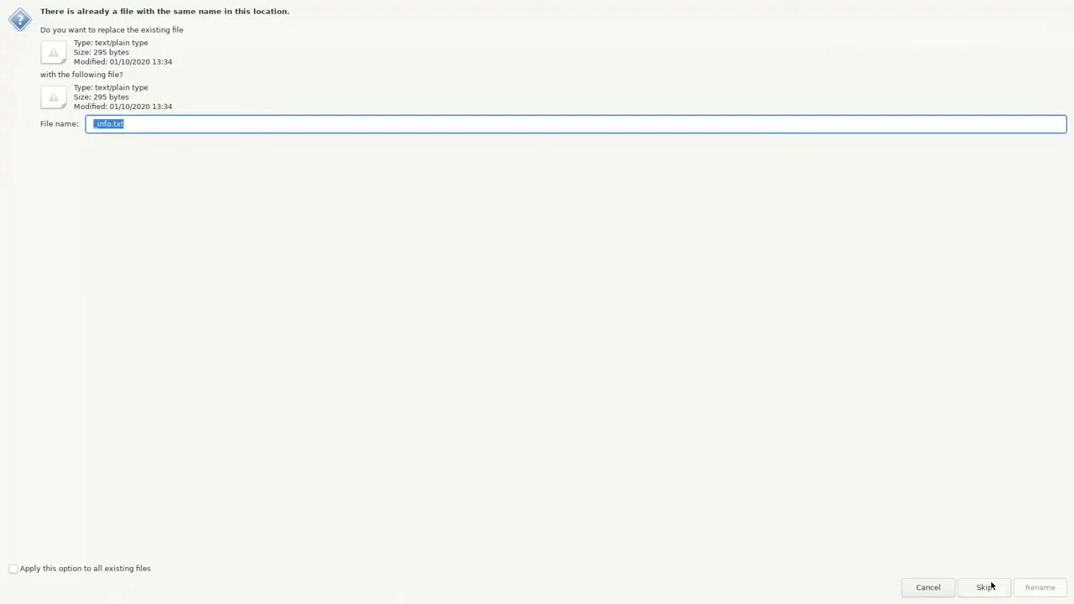
pyautogui.click(983, 587)
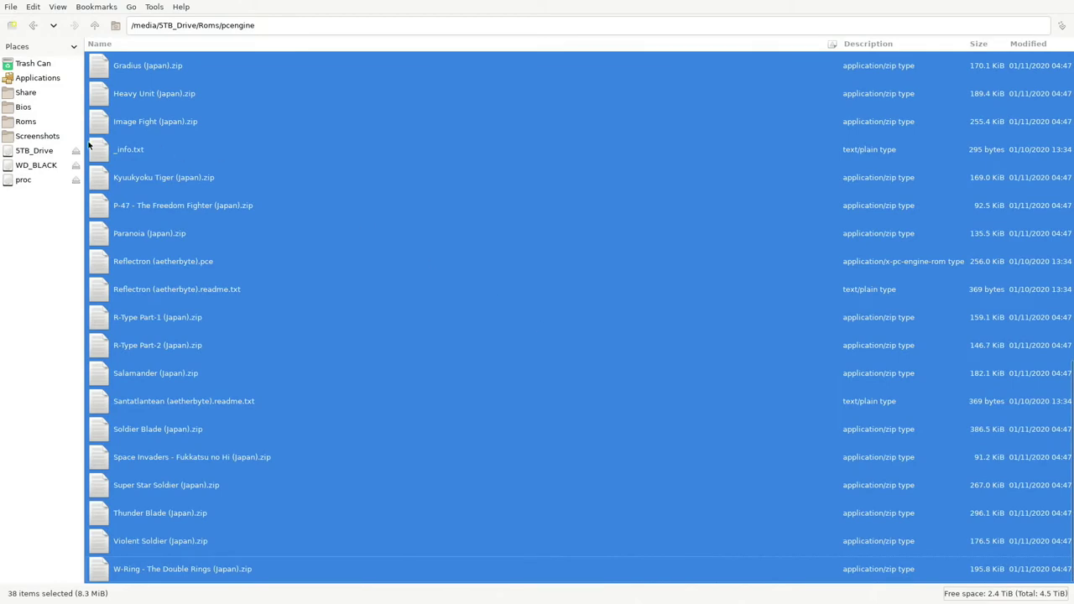
# Step: Open /userdata/roms/pcengine and scroll through its 45 items to confirm the linked games
pyautogui.click(26, 122)
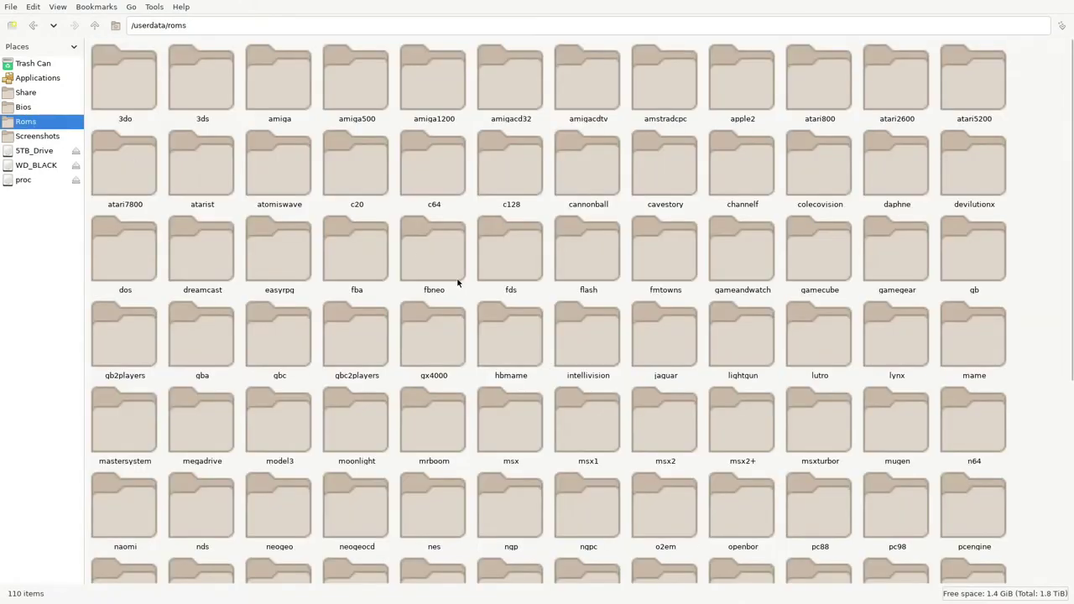
pyautogui.doubleClick(975, 513)
pyautogui.scroll(-1, 340, 312)
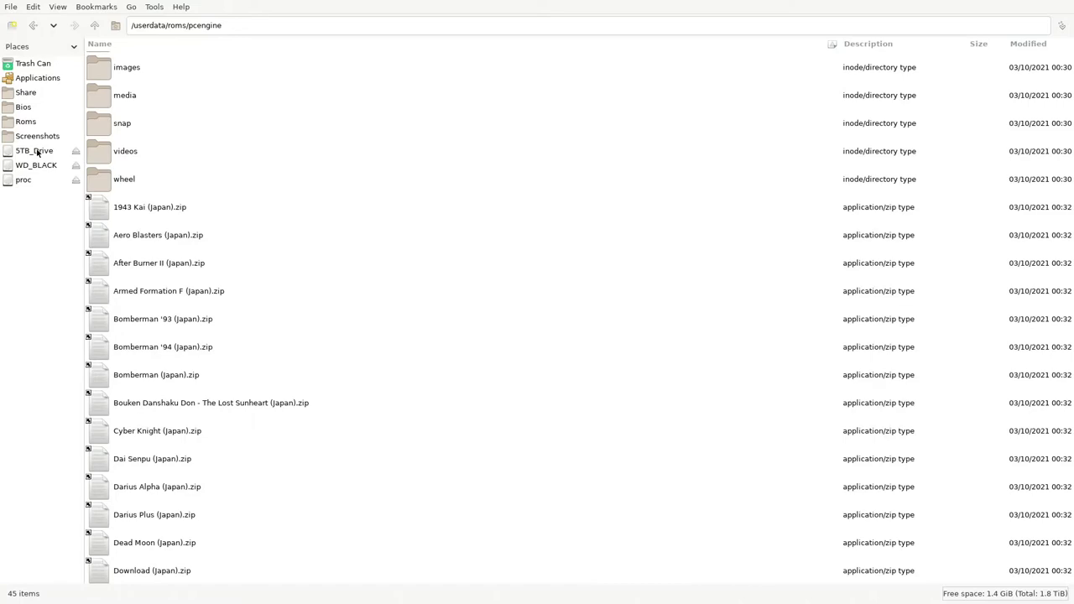
pyautogui.scroll(-10, 159, 294)
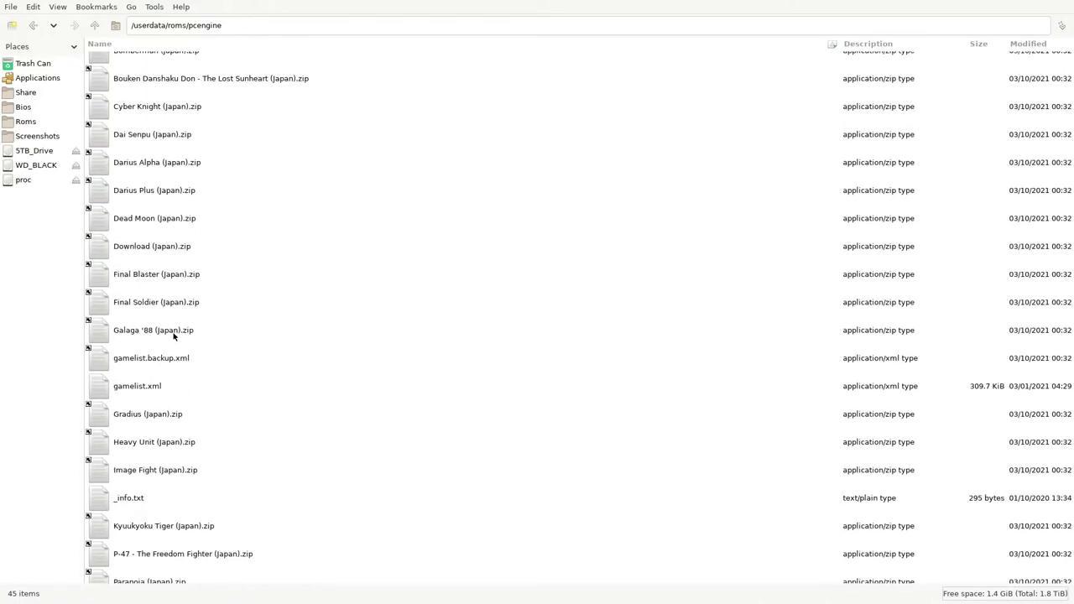
pyautogui.scroll(-6, 176, 336)
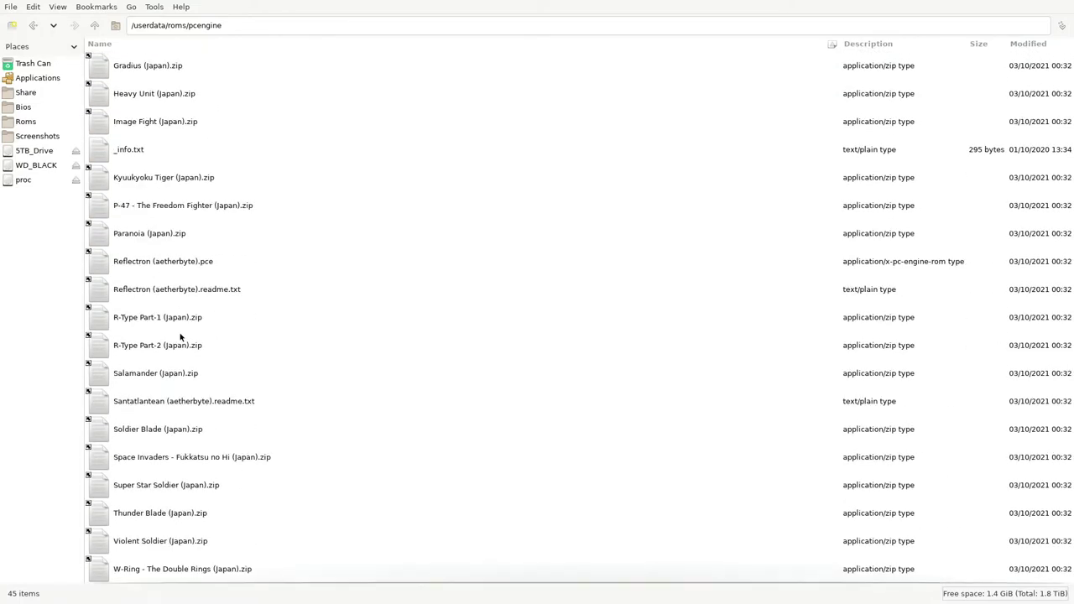
pyautogui.scroll(10, 187, 341)
pyautogui.scroll(5, 187, 339)
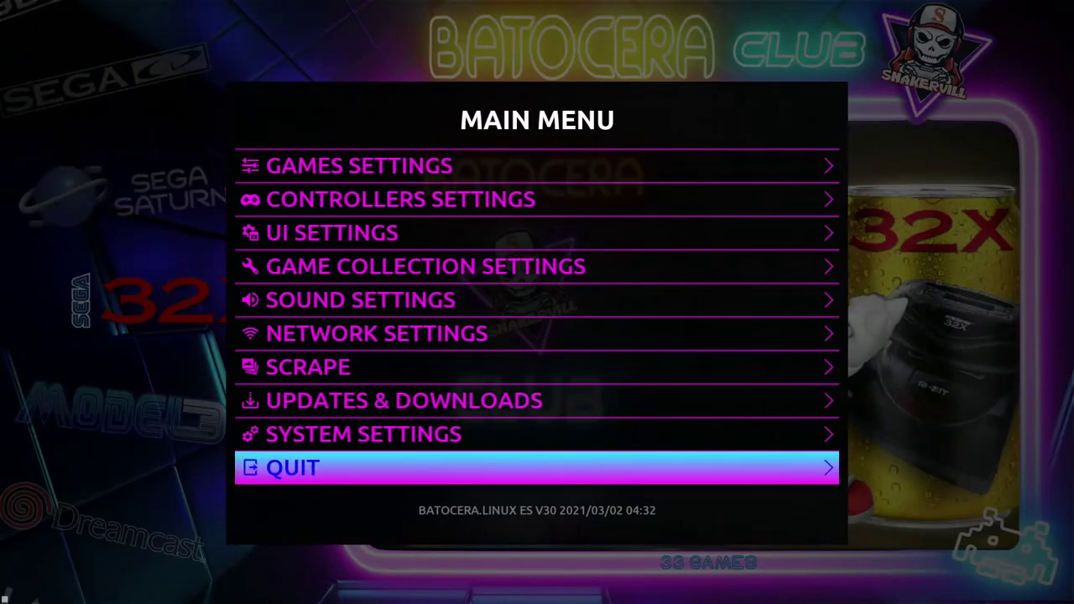
# Step: Run Games Settings > Update Games Lists from the Main Menu to rescan the ROMs
pyautogui.press('Down')
pyautogui.press('Down')
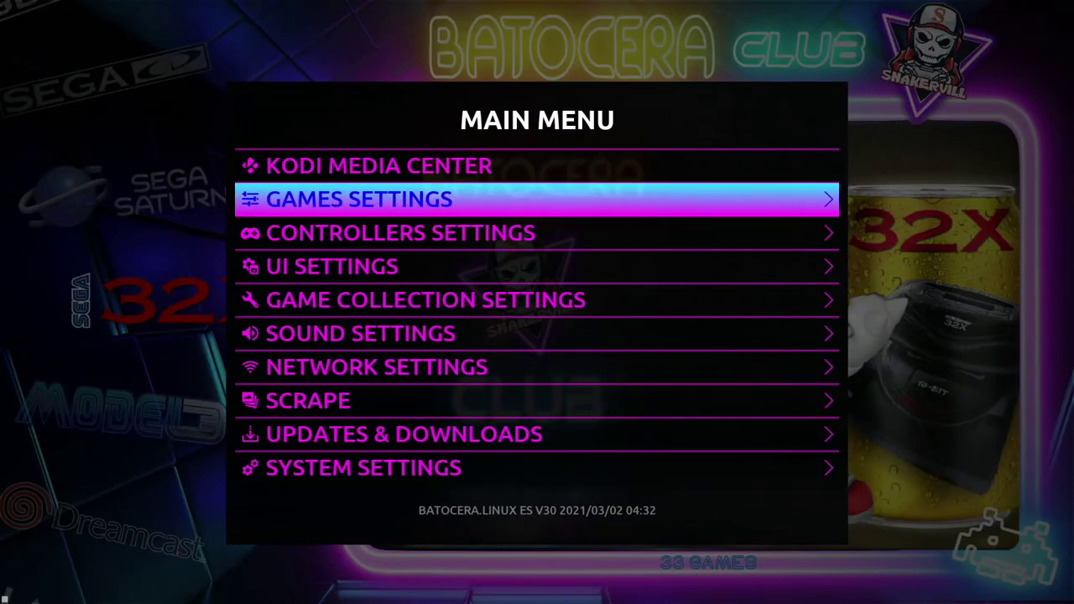
pyautogui.press('Return')
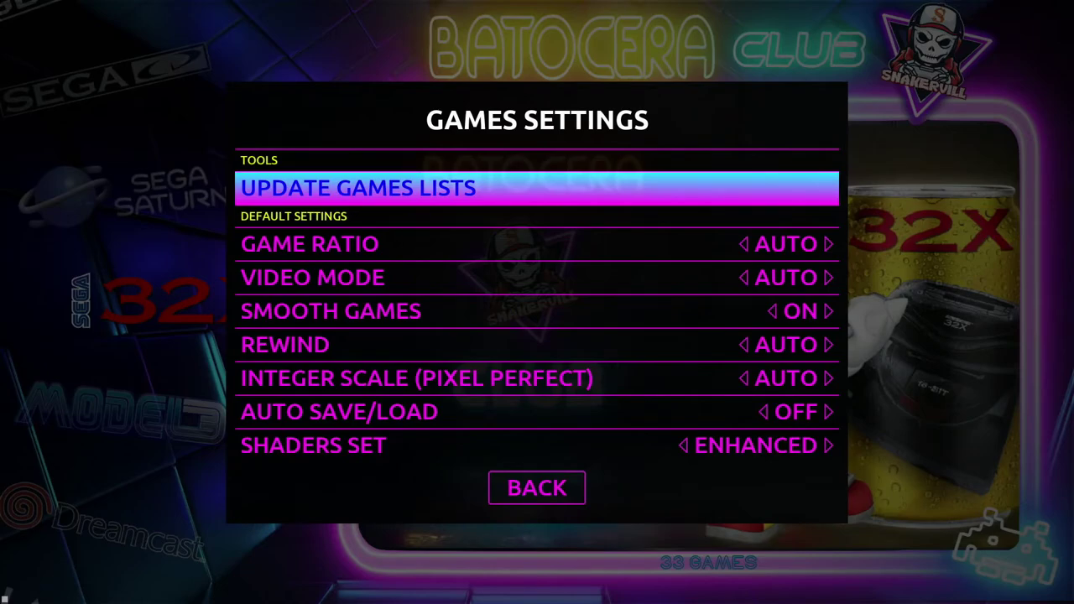
pyautogui.press('Return')
pyautogui.press('Return')
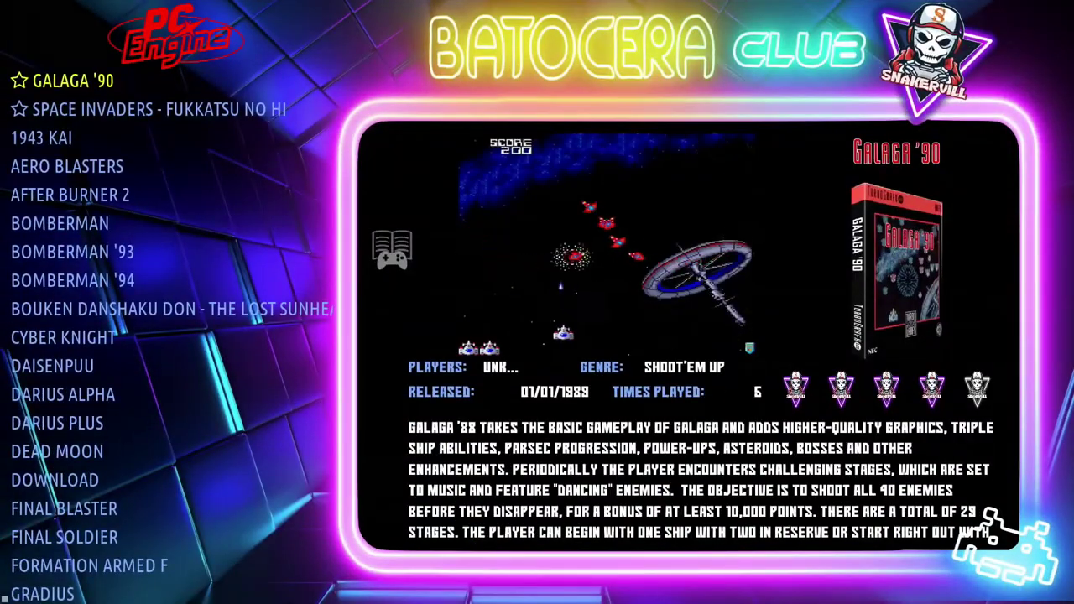
# Step: Browse the PC Engine list through Cyber Knight, Darius Alpha and Darius Plus to view artwork and descriptions
pyautogui.press('Down')
pyautogui.press('Down')
pyautogui.press('Down')
pyautogui.press('Down')
pyautogui.press('Down')
pyautogui.press('Down')
pyautogui.press('Down')
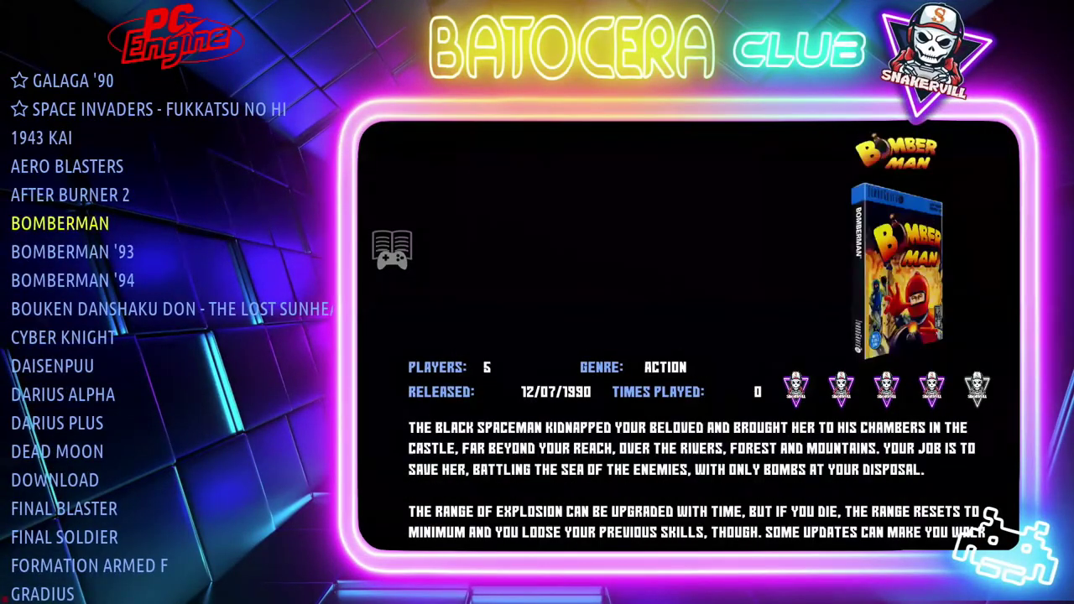
pyautogui.press('Down')
pyautogui.press('Down')
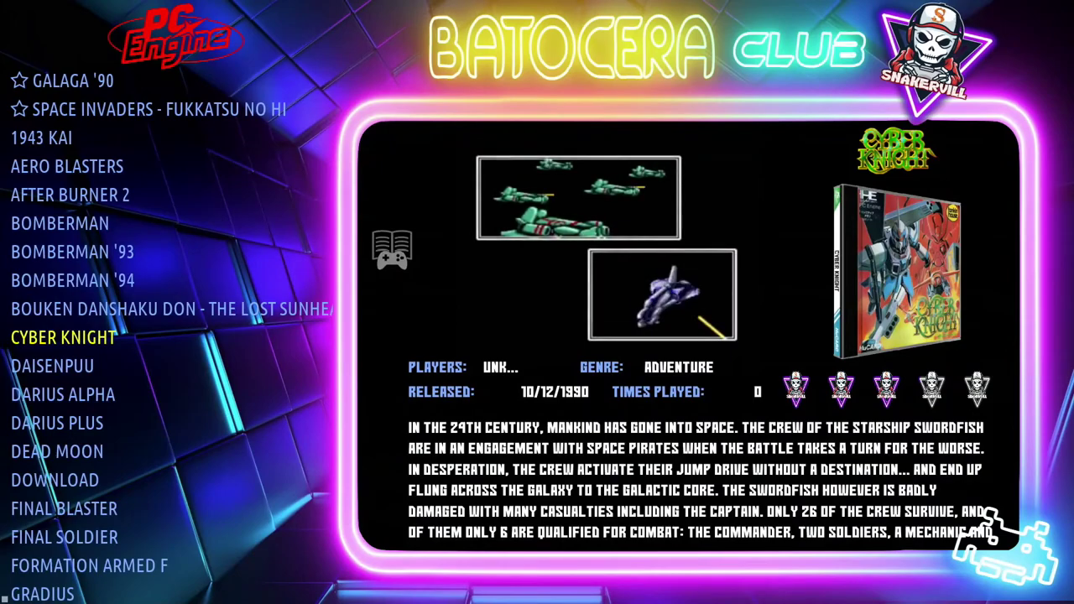
pyautogui.press('Down')
pyautogui.press('Down')
pyautogui.press('Down')
pyautogui.press('Up')
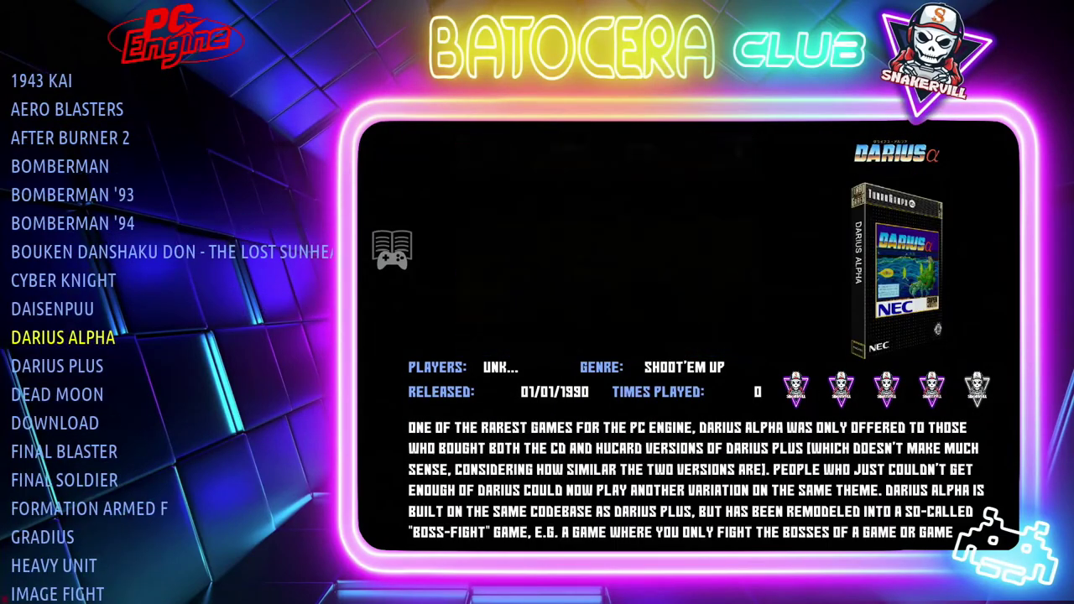
pyautogui.press('Up')
pyautogui.press('Up')
pyautogui.press('Up')
pyautogui.press('Up')
pyautogui.press('Up')
pyautogui.press('Up')
pyautogui.press('Up')
pyautogui.press('Up')
pyautogui.press('Up')
pyautogui.press('Up')
pyautogui.press('Up')
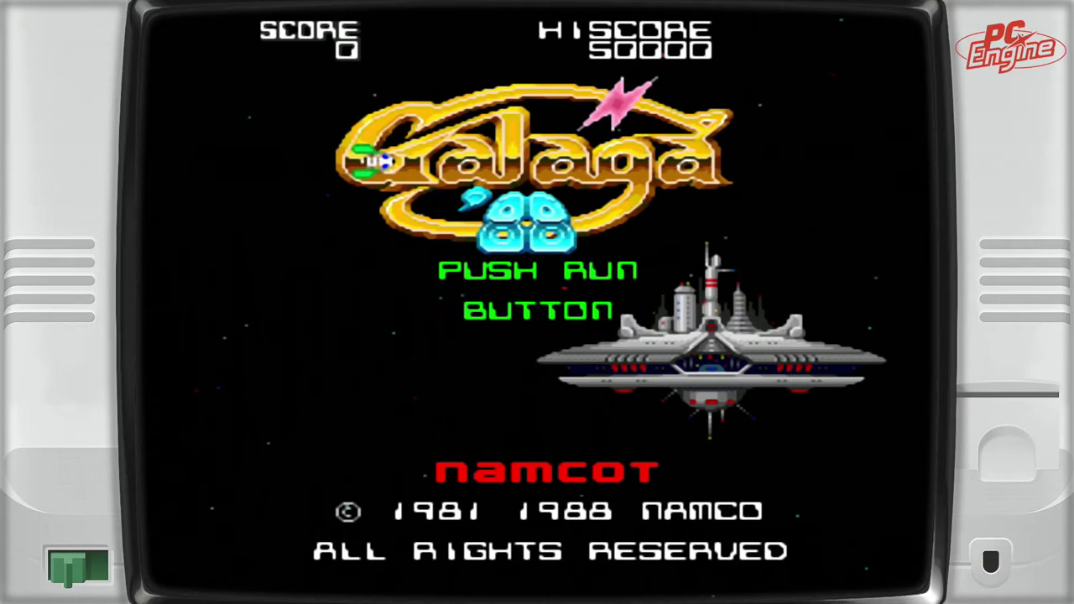
# Step: Start Galaga '90 in single ship mode and steer the ship while firing at enemies
pyautogui.press('Return')
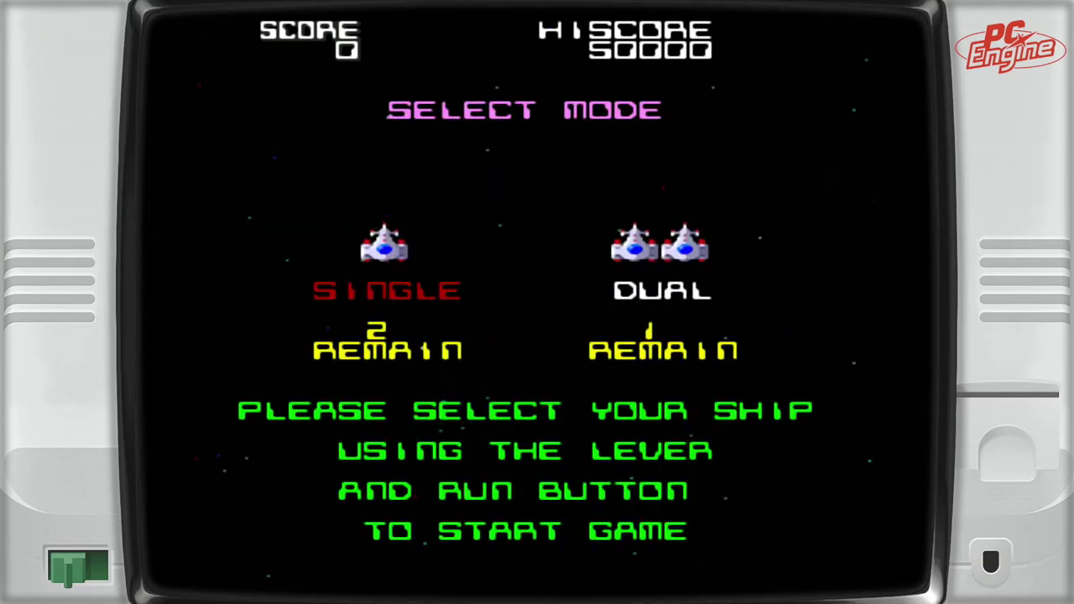
pyautogui.press('Return')
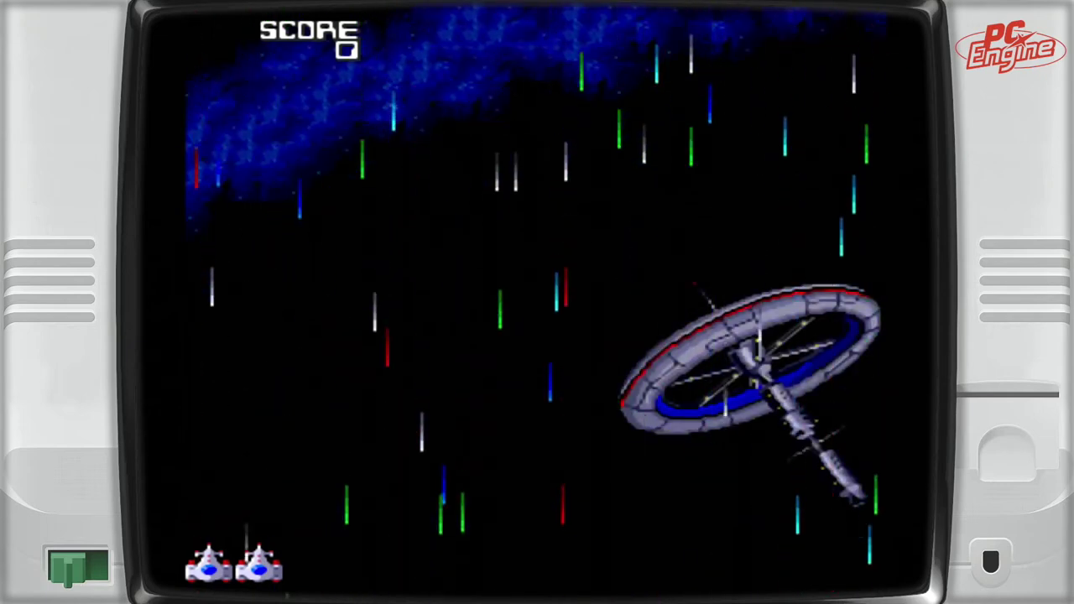
pyautogui.press('Left')
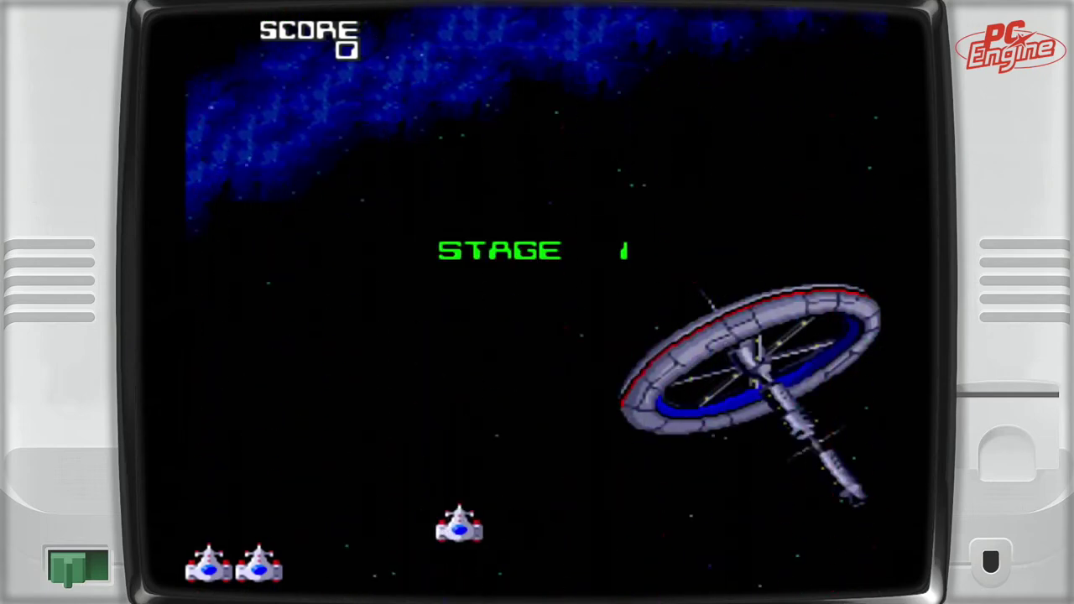
pyautogui.press('Right')
pyautogui.press('z')
pyautogui.press('Left')
pyautogui.press('z')
pyautogui.press('Right')
# Step: Dodge and shoot down the enemy formation to score points on Stage 1
pyautogui.press('Left')
pyautogui.press('z')
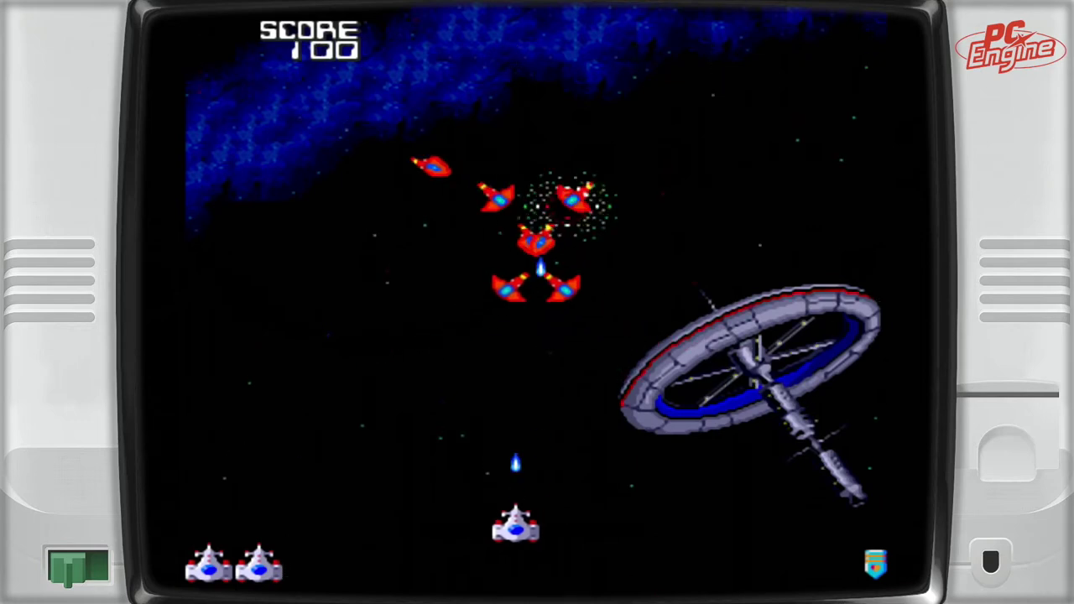
pyautogui.press('z')
pyautogui.press('z')
pyautogui.press('Right')
pyautogui.press('z')
pyautogui.press('z')
pyautogui.press('Right')
pyautogui.press('z')
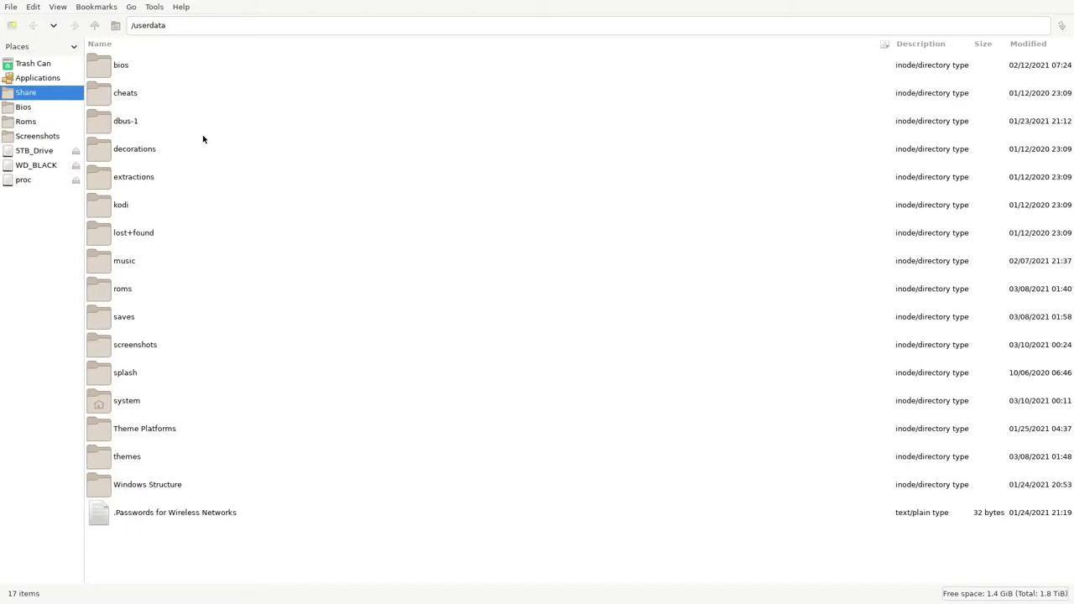
# Step: In WD_BLACK/Roms/colecovision, select the six media folders from boxart to wheel
pyautogui.click(30, 167)
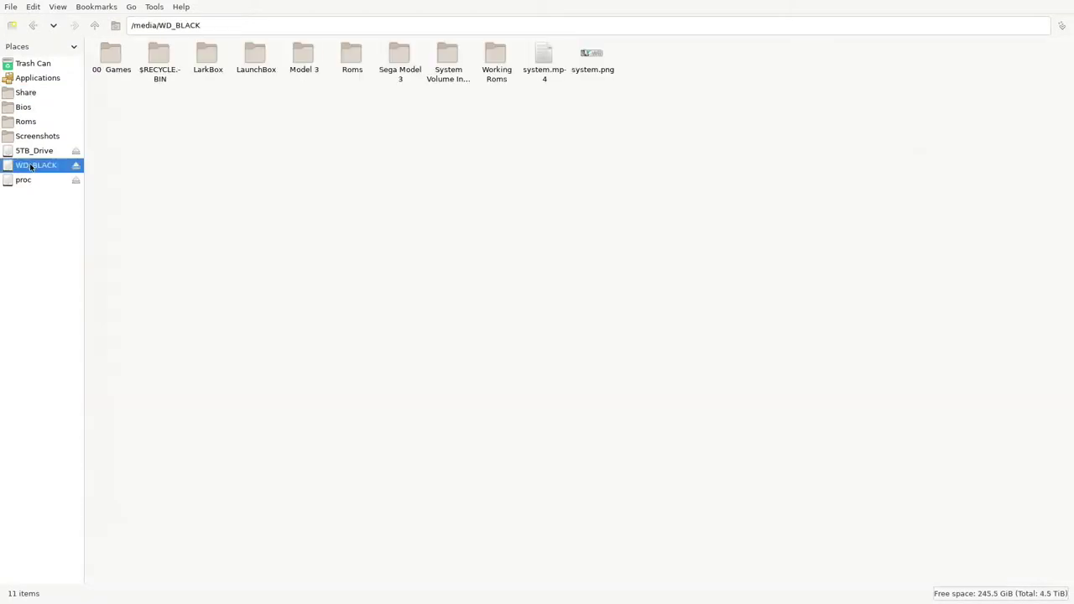
pyautogui.doubleClick(349, 59)
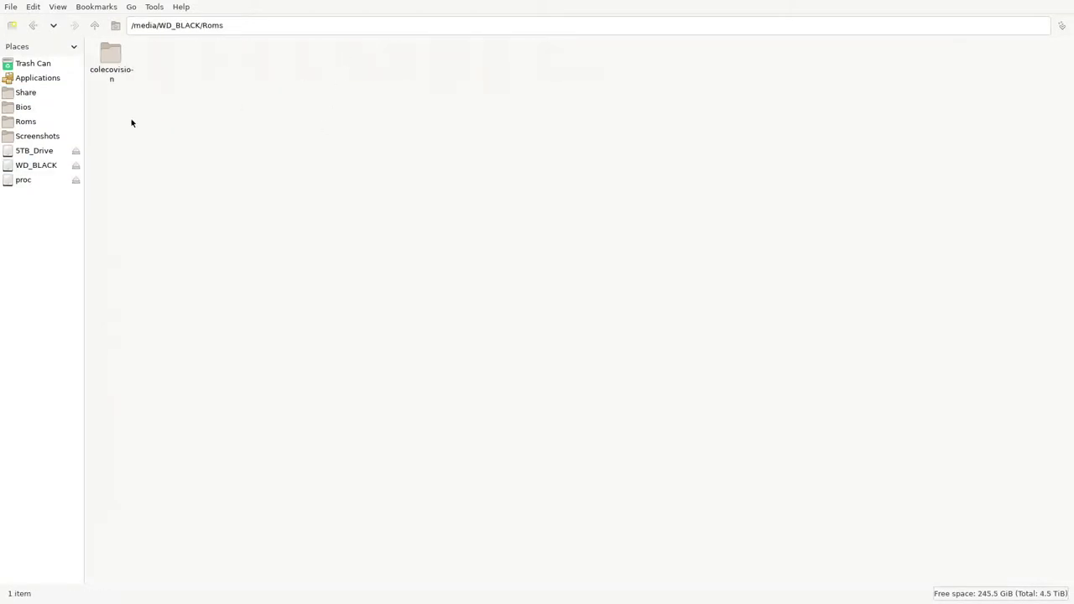
pyautogui.doubleClick(112, 59)
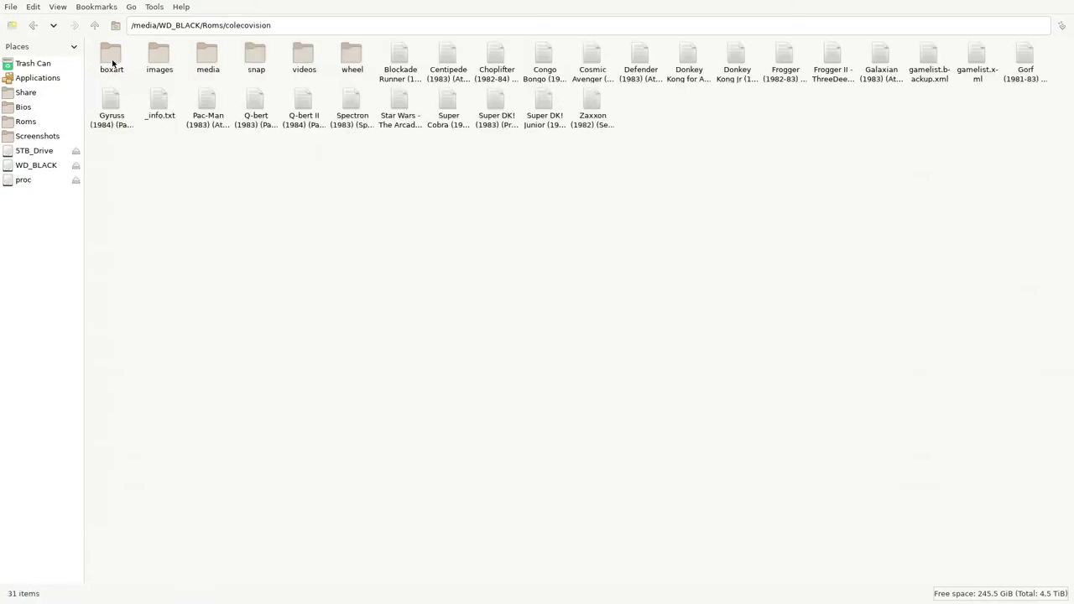
pyautogui.click(105, 60)
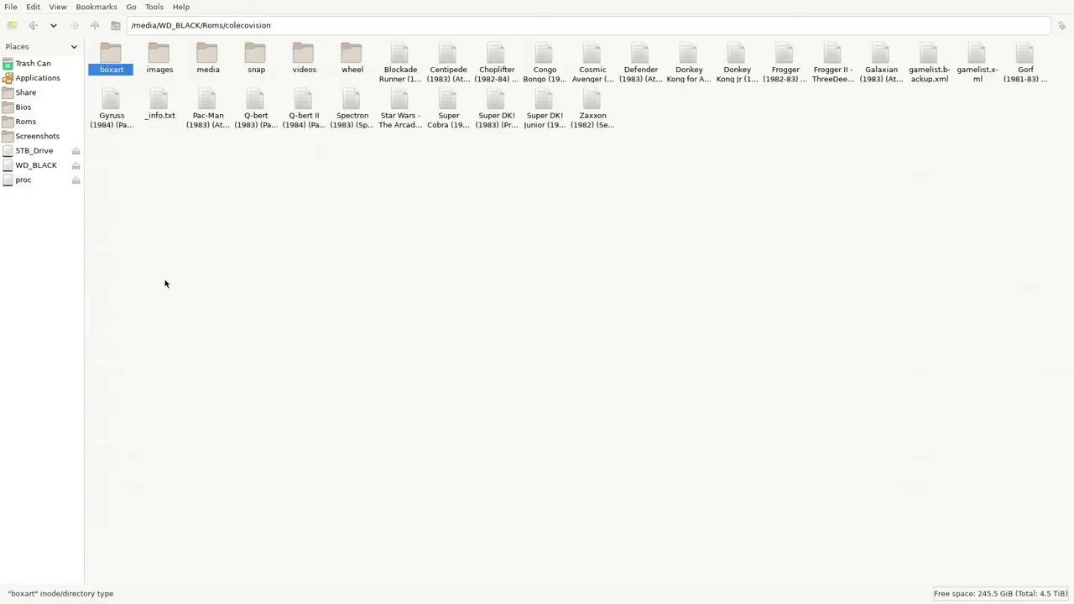
pyautogui.hotkey('shift', 'Right')
pyautogui.hotkey('shift', 'Right')
pyautogui.hotkey('shift', 'Right')
pyautogui.hotkey('shift', 'Right')
pyautogui.hotkey('shift', 'Right')
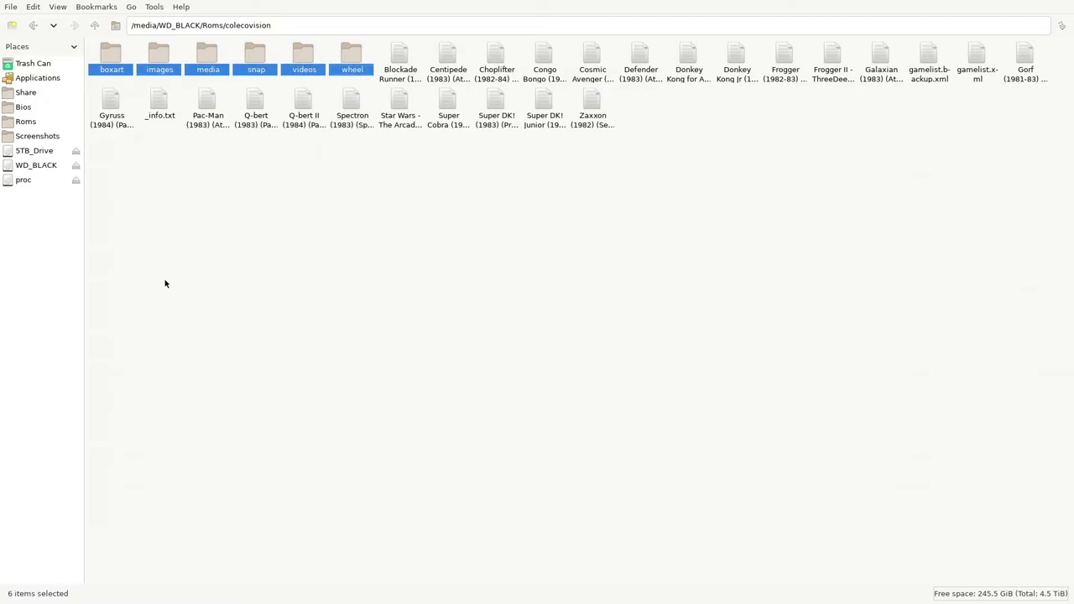
# Step: Paste the media folders into /userdata/roms/colecovision
pyautogui.click(26, 122)
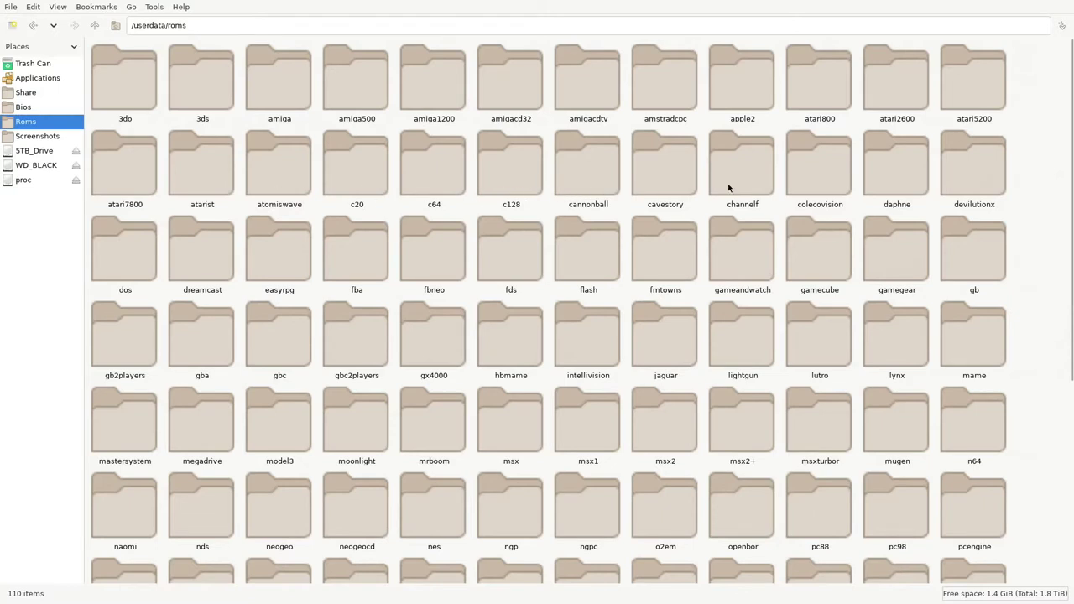
pyautogui.doubleClick(819, 188)
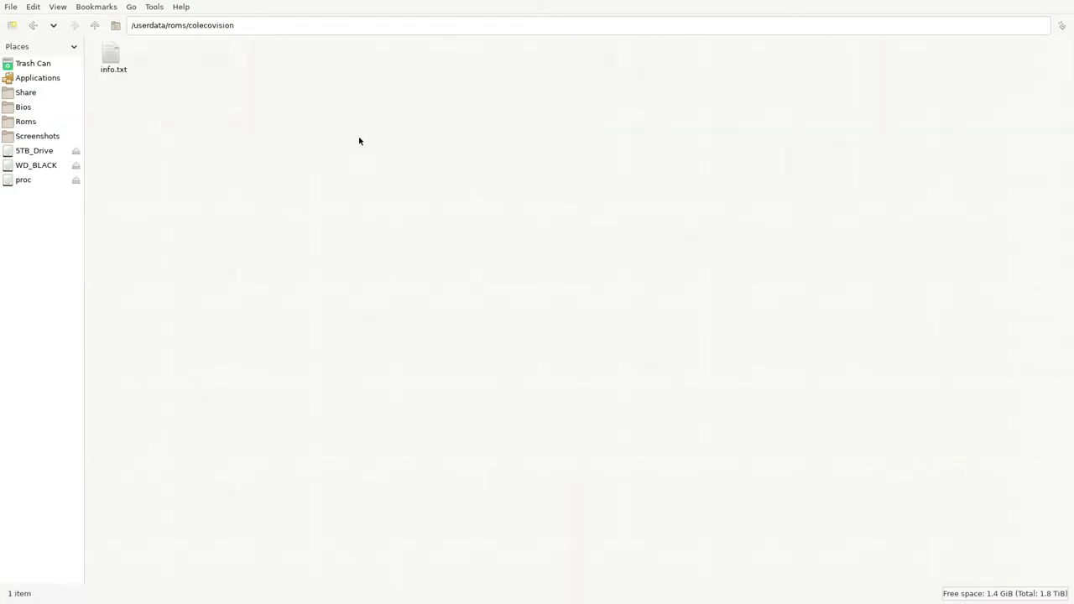
pyautogui.rightClick(348, 93)
pyautogui.click(380, 113)
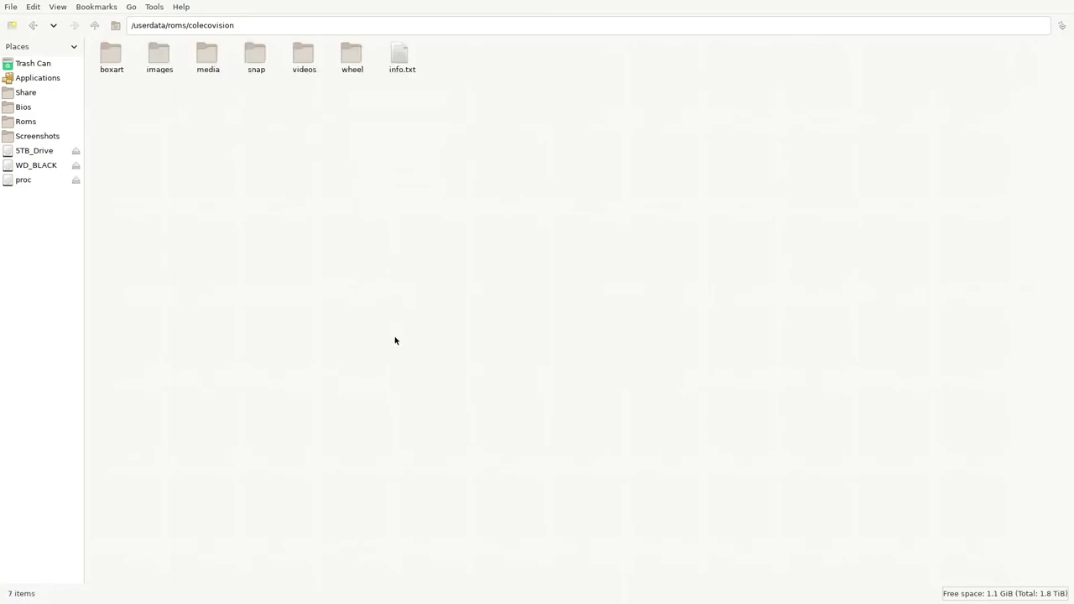
# Step: Copy gamelist.xml from WD_BLACK/Roms/colecovision
pyautogui.click(36, 165)
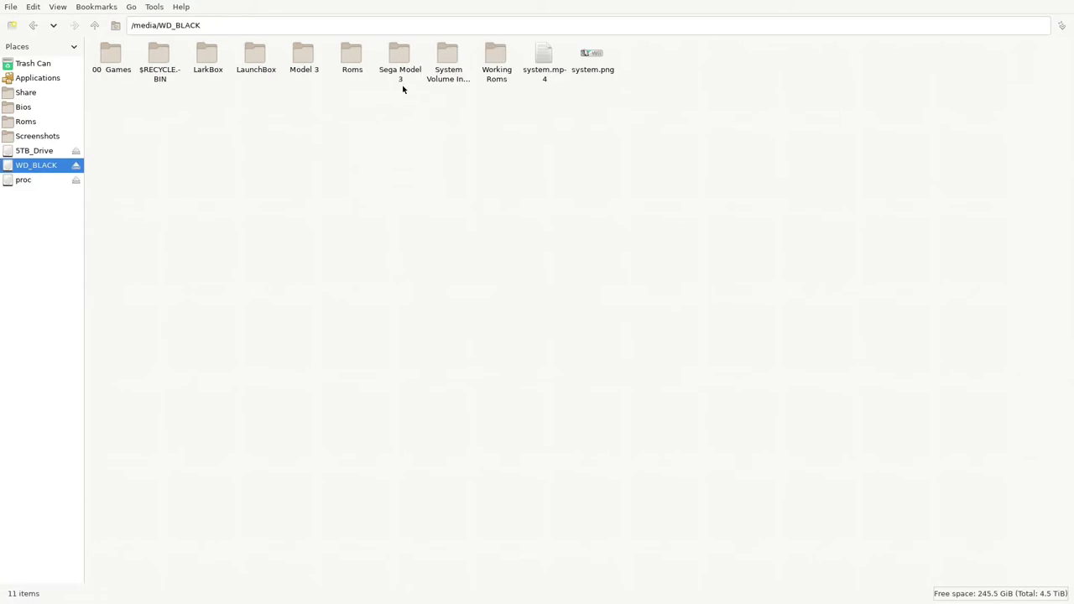
pyautogui.doubleClick(353, 55)
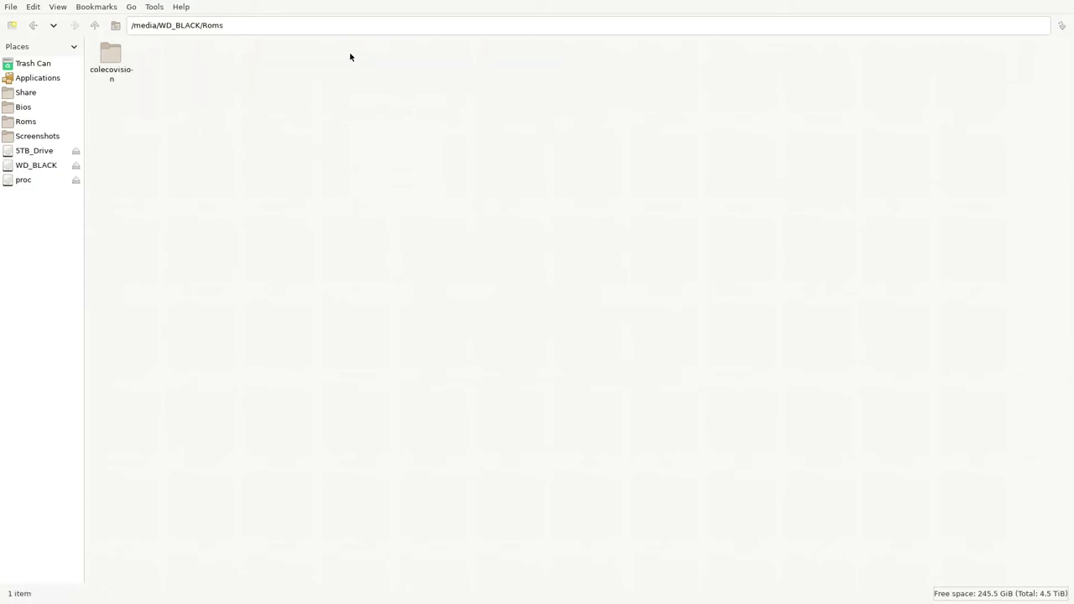
pyautogui.doubleClick(106, 62)
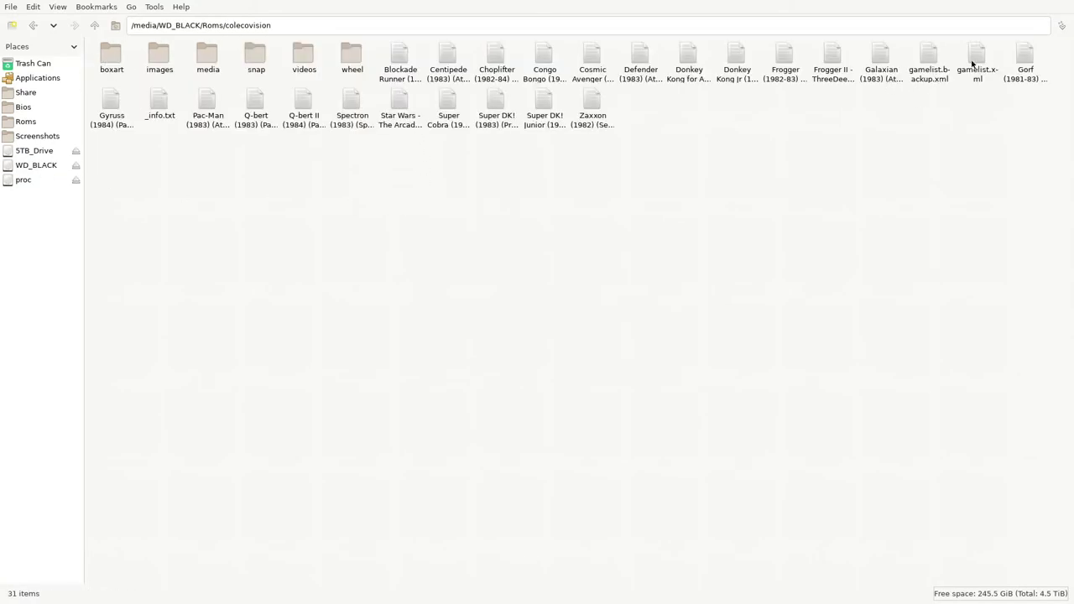
pyautogui.rightClick(972, 64)
pyautogui.click(998, 99)
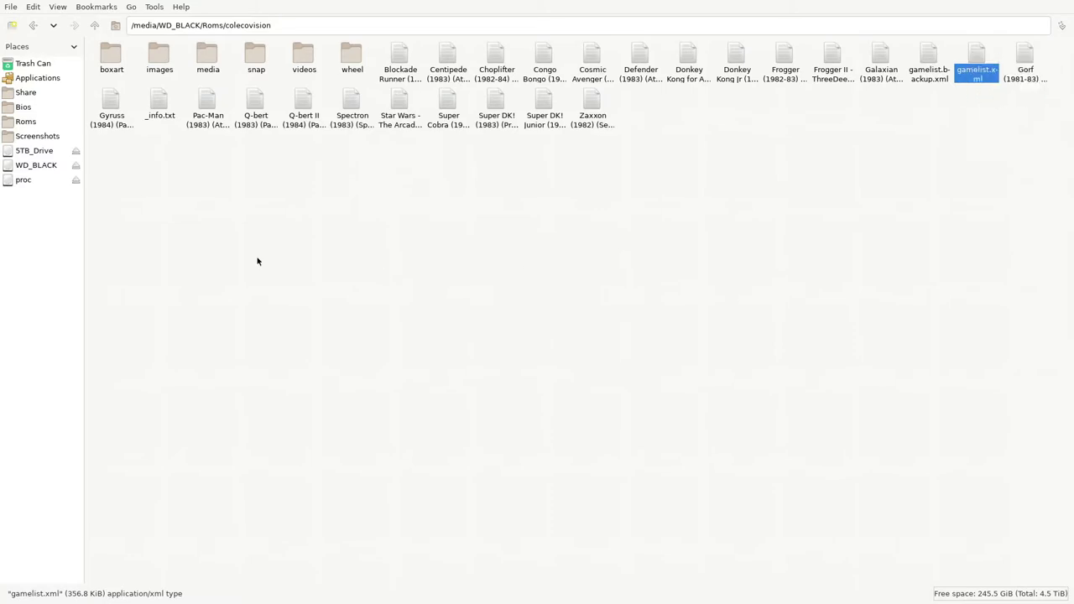
# Step: Paste gamelist.xml into /userdata/roms/colecovision
pyautogui.click(34, 123)
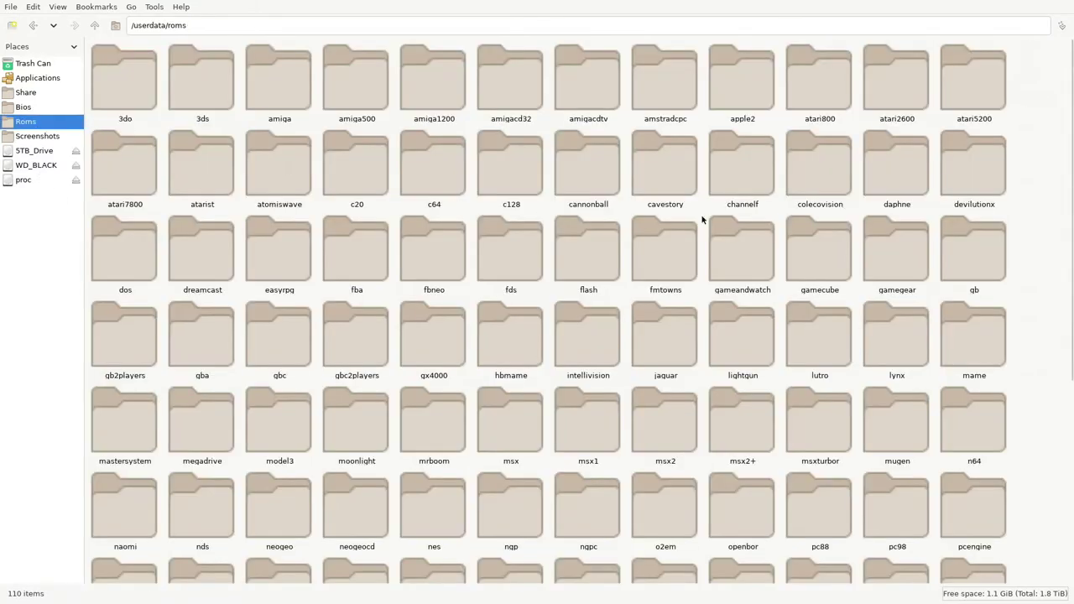
pyautogui.doubleClick(834, 183)
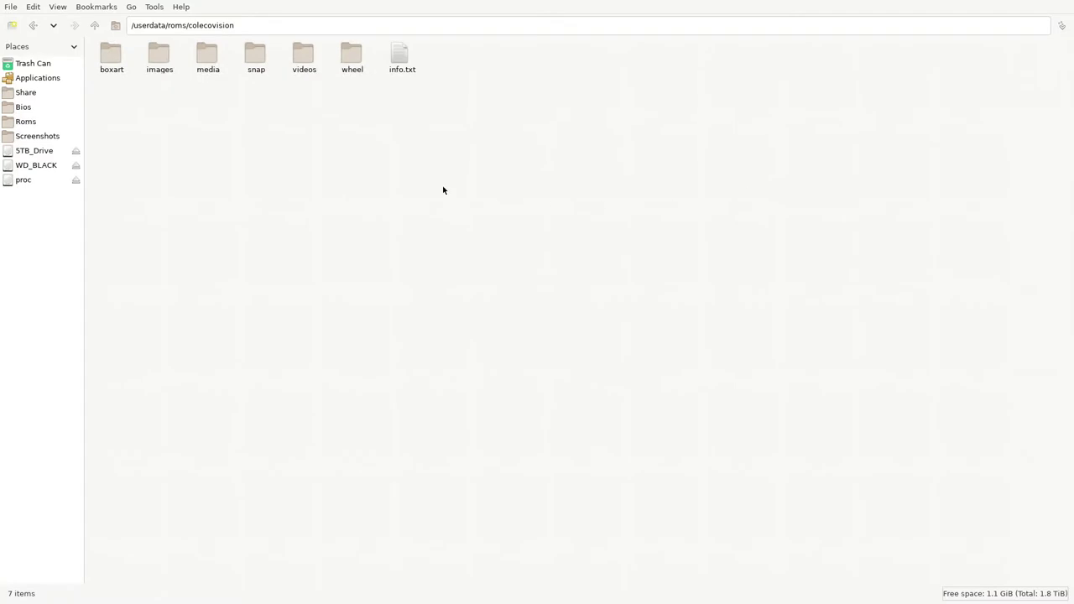
pyautogui.rightClick(427, 177)
pyautogui.click(453, 199)
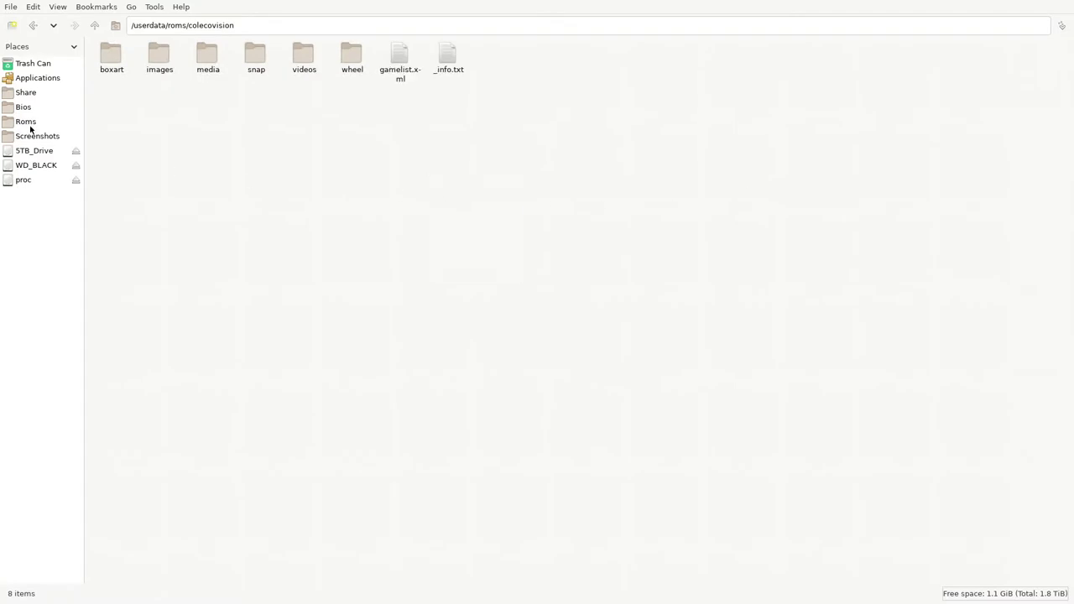
# Step: Back in WD_BLACK/Roms/colecovision, select every game file from Blockade Runner to Zaxxon
pyautogui.click(36, 167)
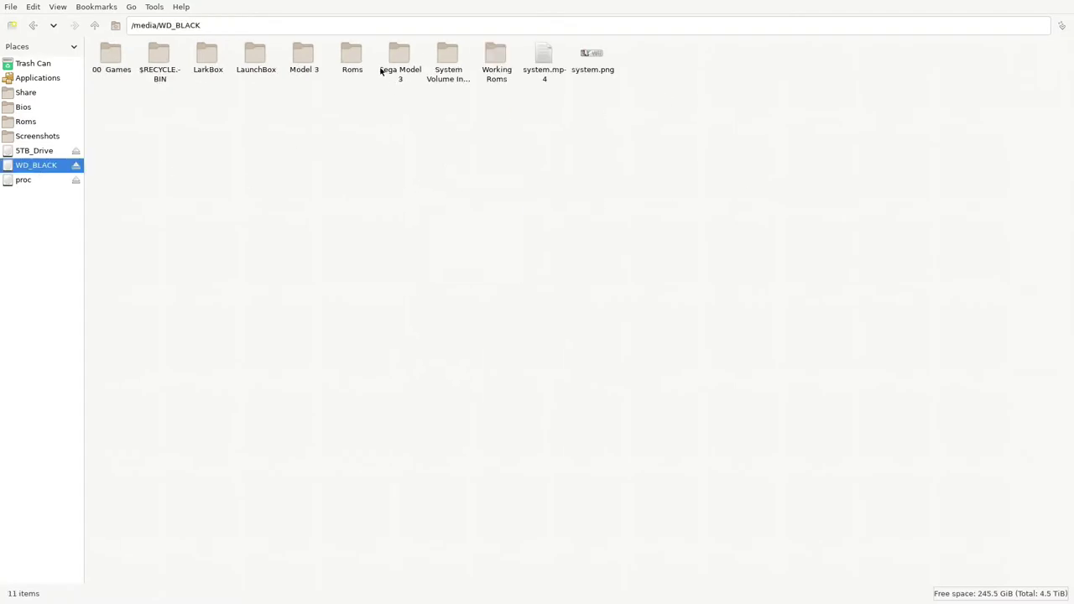
pyautogui.doubleClick(353, 61)
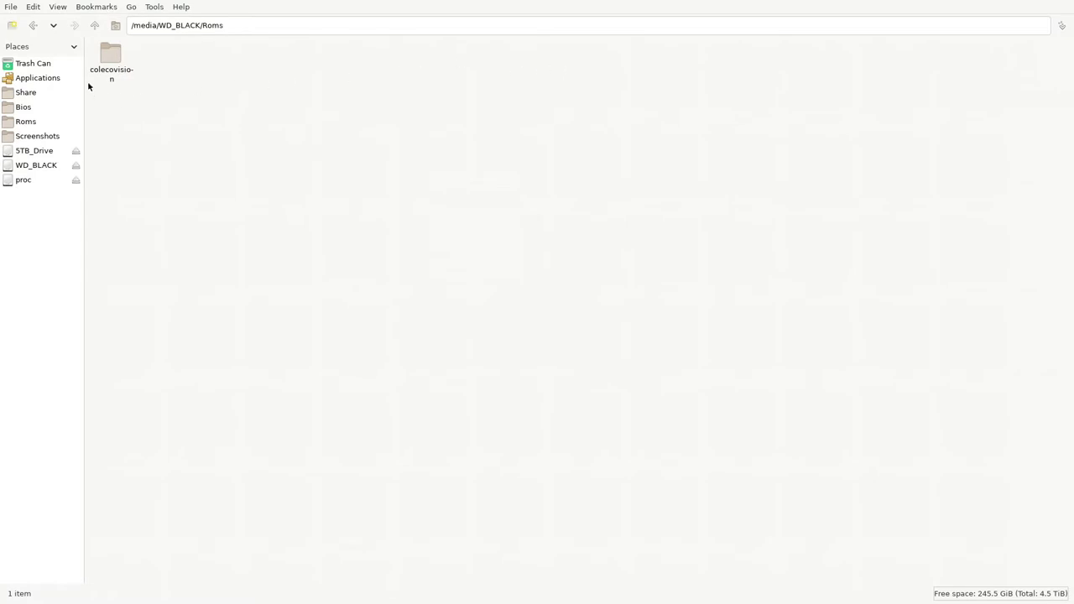
pyautogui.doubleClick(109, 52)
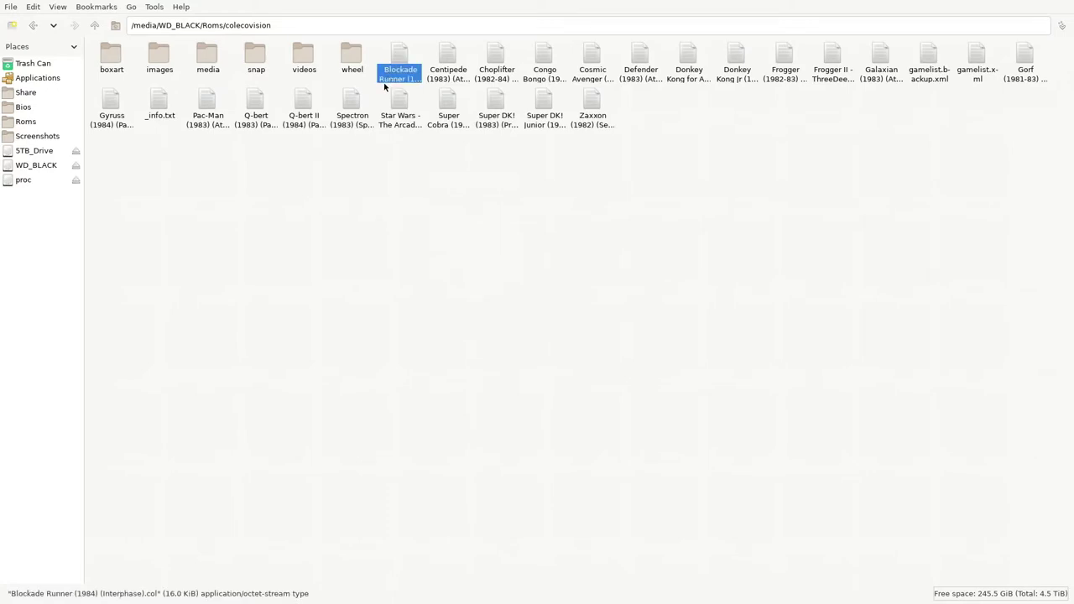
pyautogui.hotkey('shift', 'Right')
pyautogui.hotkey('shift', 'Right')
pyautogui.hotkey('shift', 'Right')
pyautogui.hotkey('shift', 'Right')
pyautogui.hotkey('shift', 'Right')
pyautogui.hotkey('shift', 'Right')
pyautogui.hotkey('shift', 'Right')
pyautogui.hotkey('shift', 'Right')
pyautogui.hotkey('shift', 'Right')
pyautogui.hotkey('shift', 'Right')
pyautogui.hotkey('shift', 'Right')
pyautogui.hotkey('shift', 'Right')
pyautogui.hotkey('shift', 'Right')
pyautogui.hotkey('shift', 'Right')
pyautogui.hotkey('shift', 'Right')
pyautogui.hotkey('shift', 'Right')
pyautogui.hotkey('shift', 'Right')
pyautogui.hotkey('shift', 'Right')
pyautogui.hotkey('shift', 'Right')
pyautogui.hotkey('shift', 'Right')
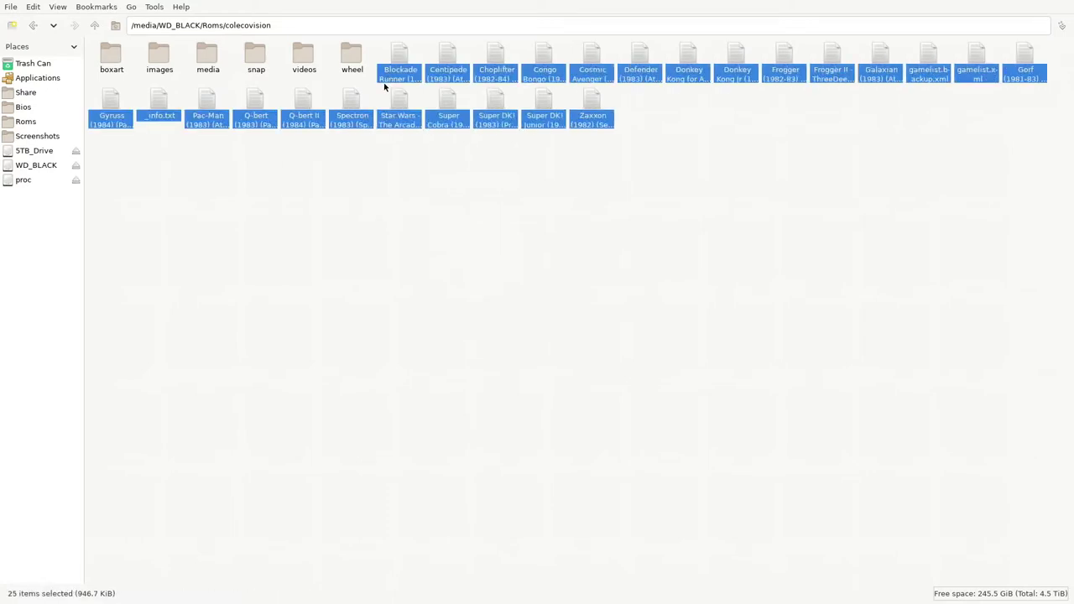
# Step: Copy the 25 selected files into /userdata/roms/colecovision, skipping the existing gamelist.xml
pyautogui.click(33, 6)
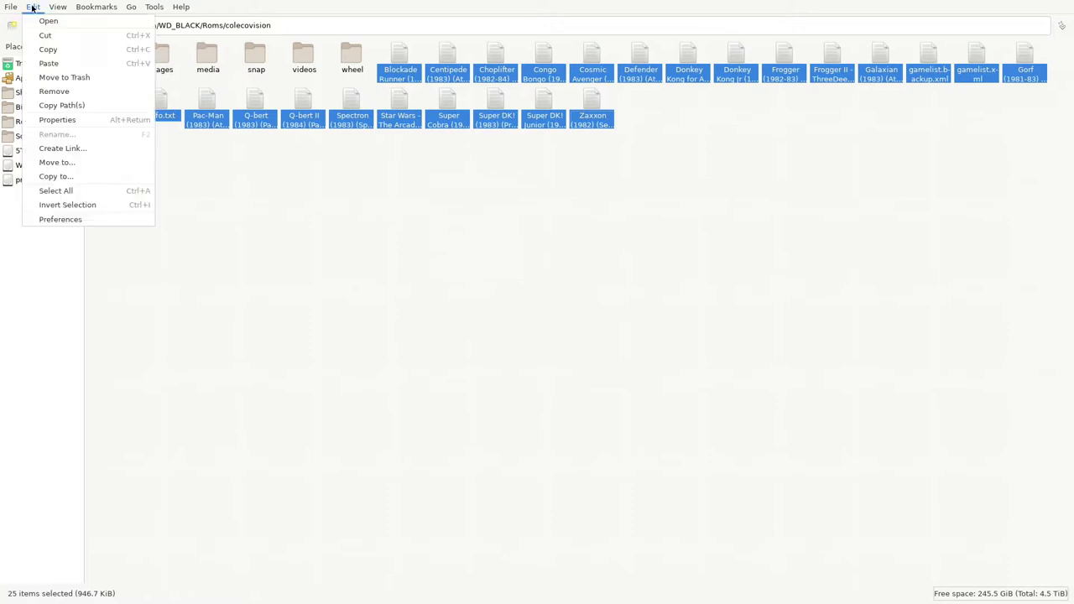
pyautogui.click(61, 148)
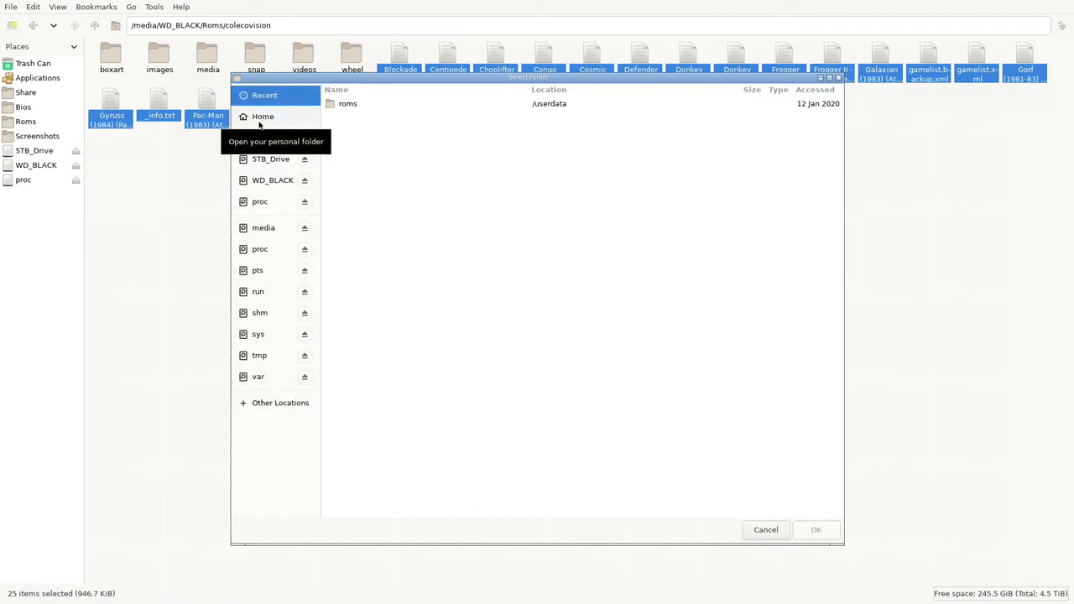
pyautogui.click(349, 104)
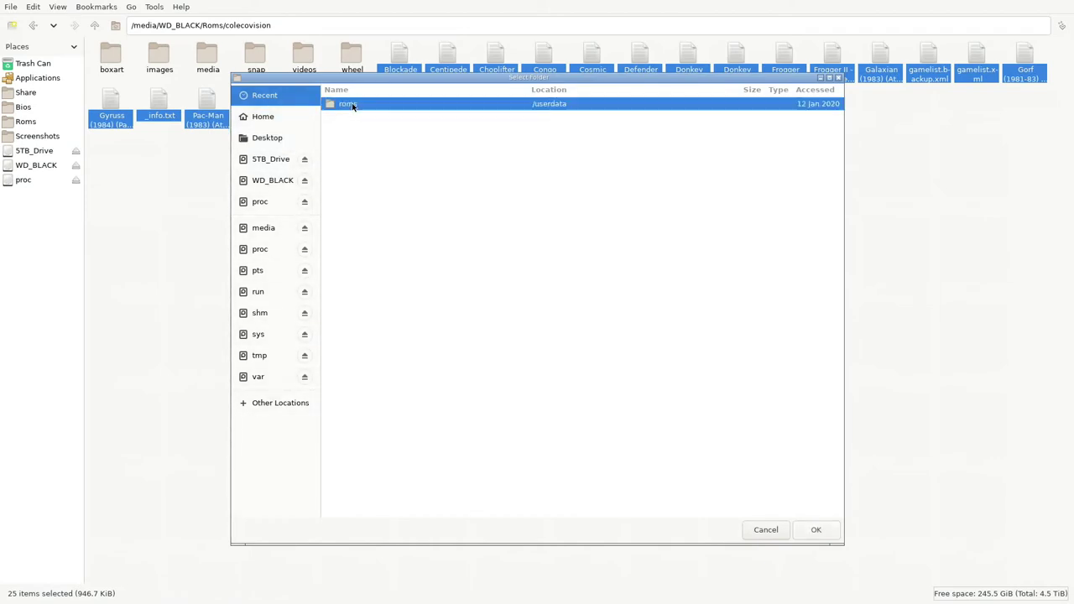
pyautogui.doubleClick(350, 104)
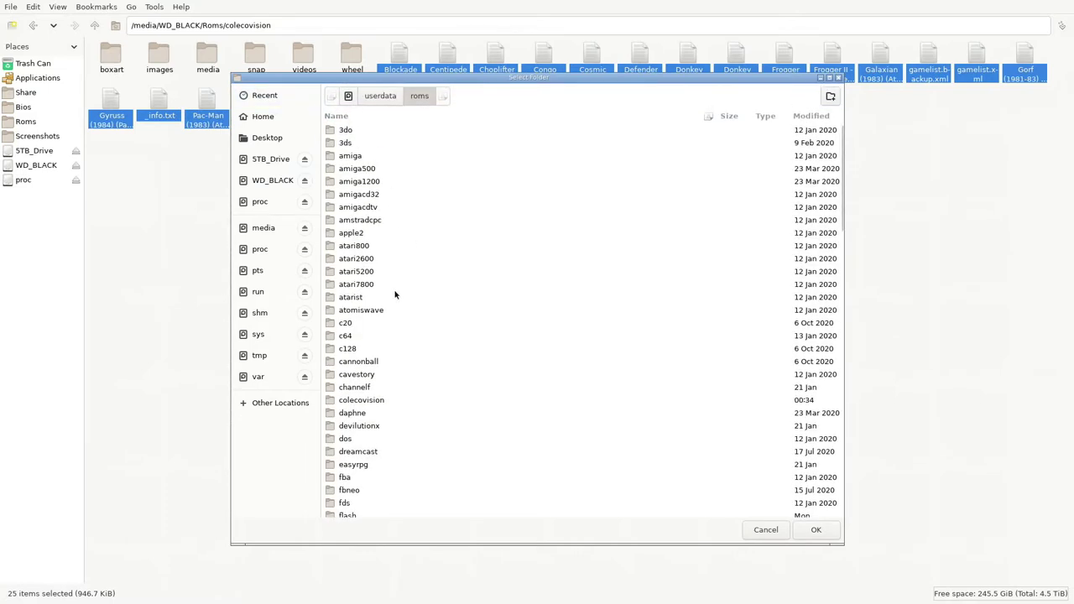
pyautogui.scroll(-1, 386, 394)
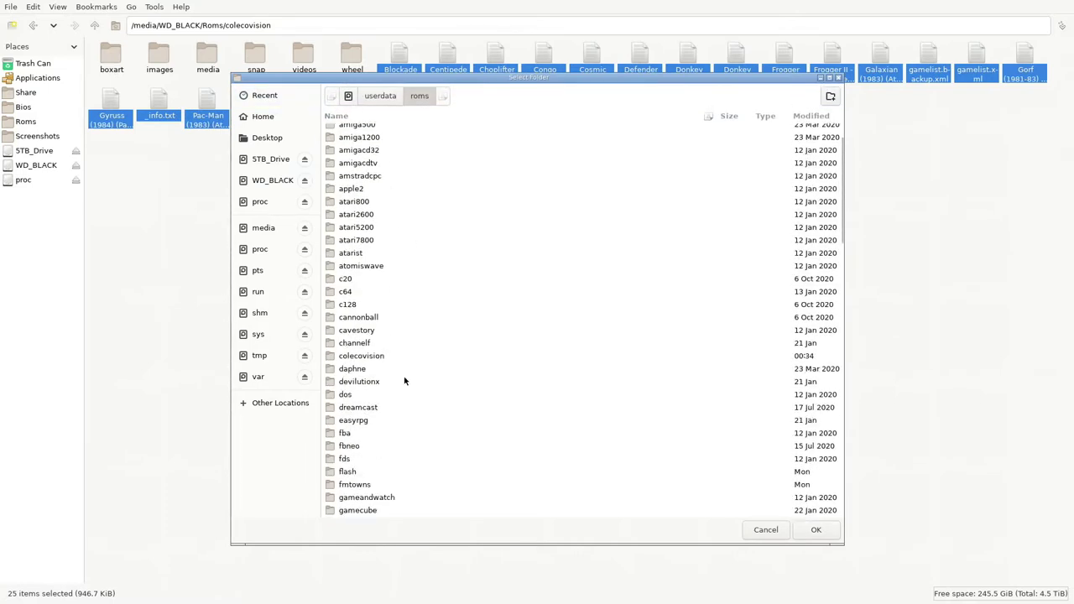
pyautogui.scroll(-1, 403, 381)
pyautogui.doubleClick(370, 312)
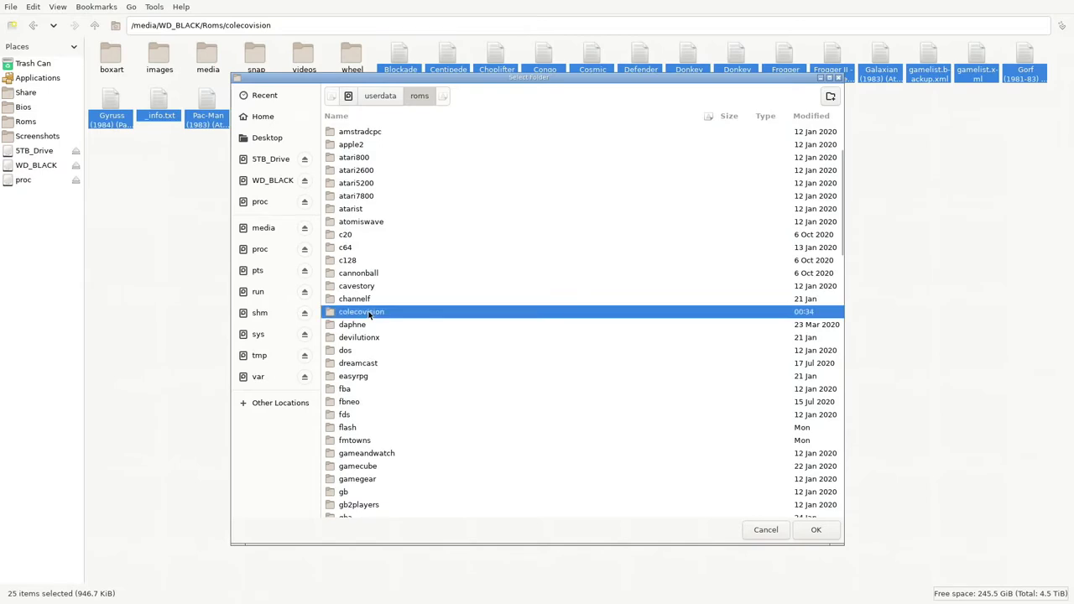
pyautogui.click(817, 530)
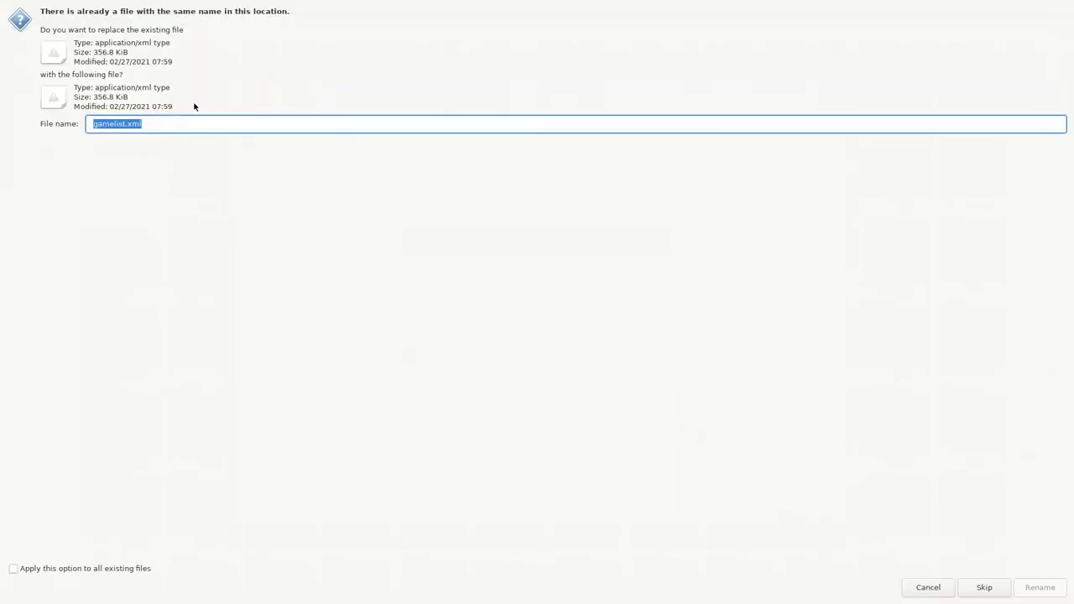
pyautogui.click(982, 591)
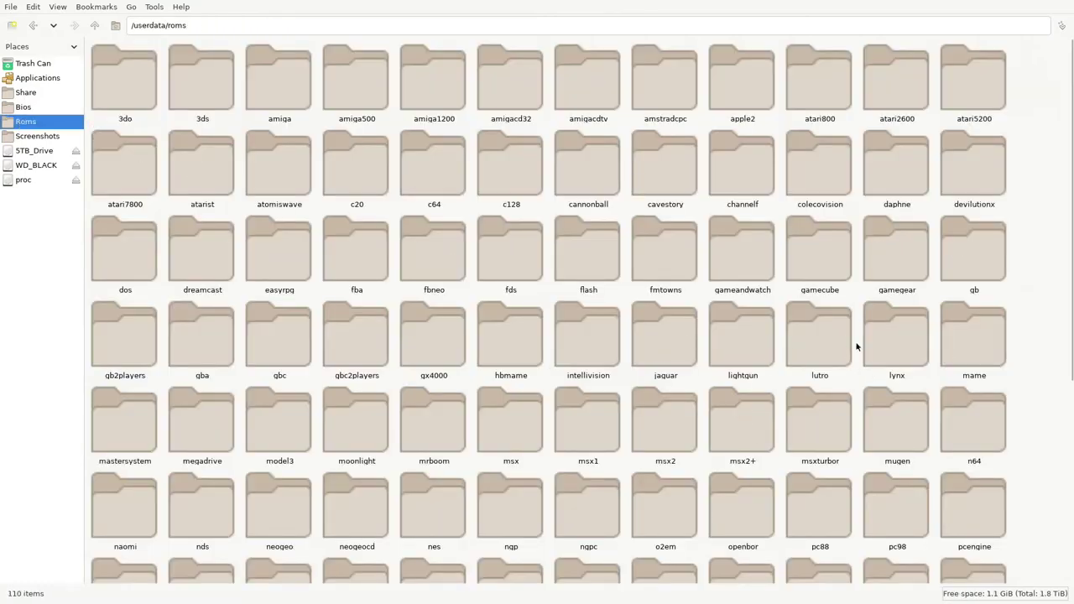
# Step: Open /userdata/roms/colecovision to check its 31 items
pyautogui.doubleClick(819, 172)
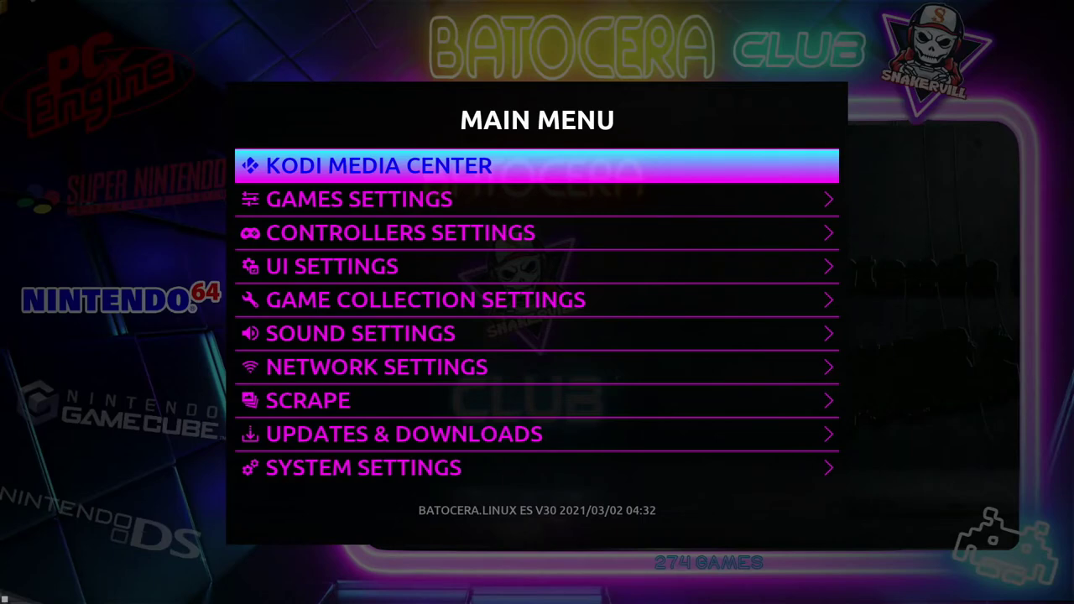
# Step: Run Update Games Lists from Games Settings in the Main Menu
pyautogui.press('Down')
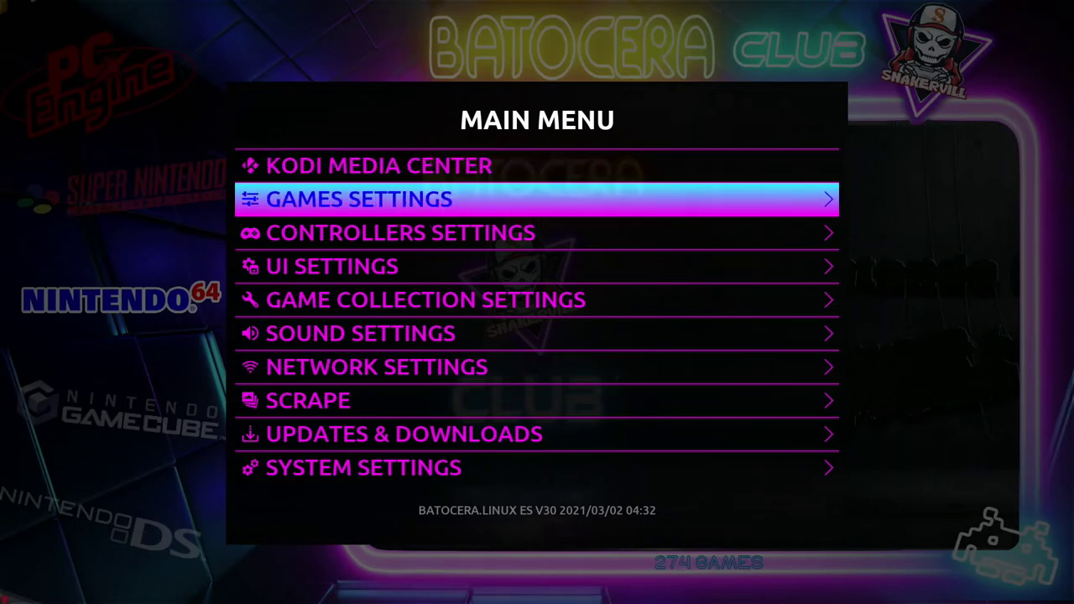
pyautogui.press('Return')
pyautogui.press('Return')
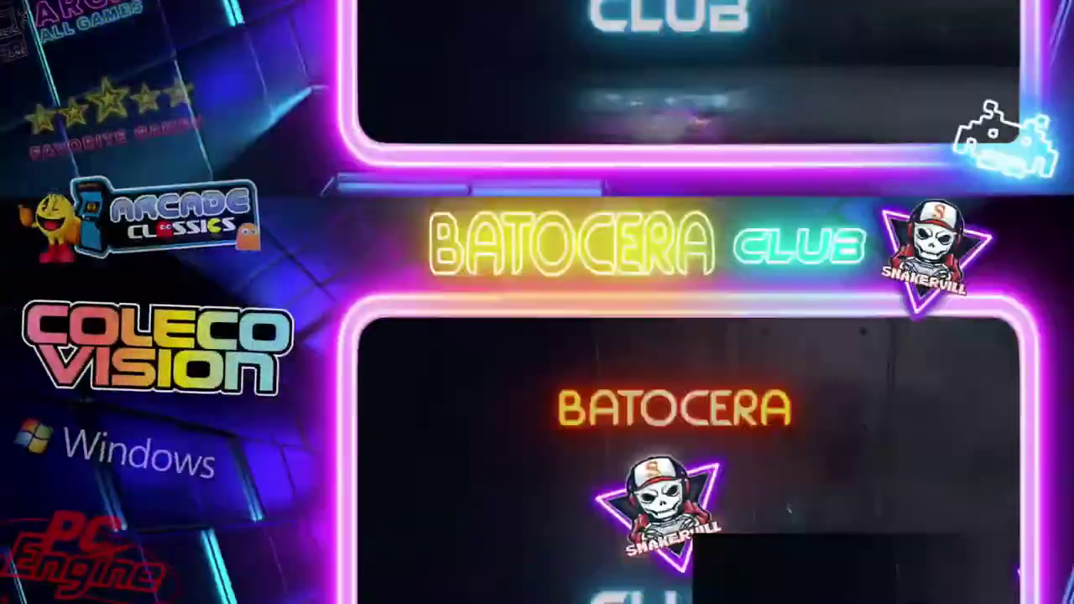
# Step: Enter the ColecoVision list, move down two entries to Galaxian, and launch it
pyautogui.press('Return')
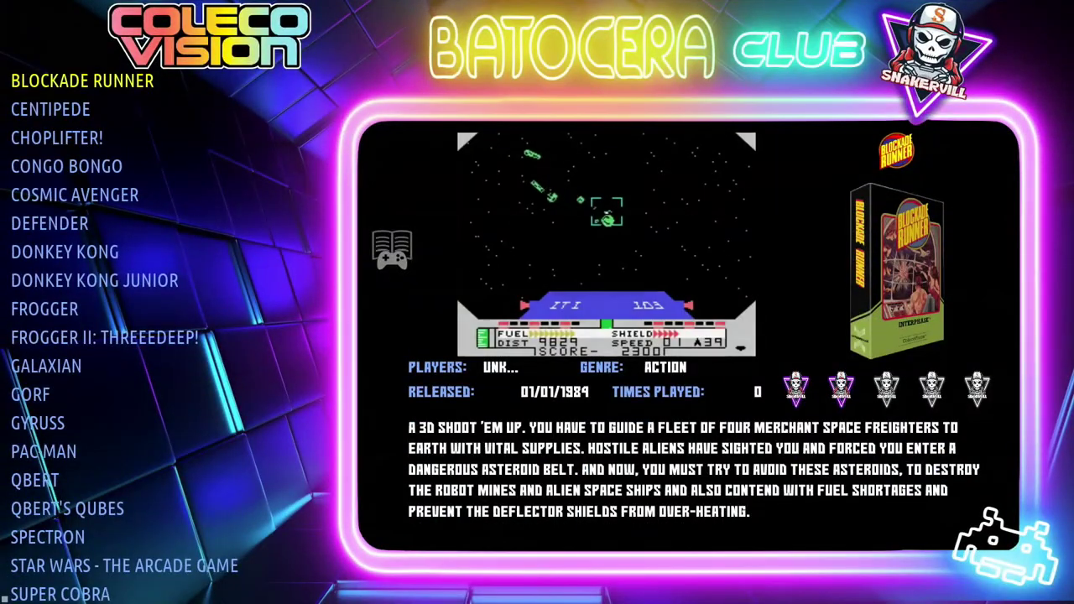
pyautogui.press('Down')
pyautogui.press('Down')
pyautogui.press('Down')
pyautogui.press('Down')
pyautogui.press('Down')
pyautogui.press('Down')
pyautogui.press('Down')
pyautogui.press('Down')
pyautogui.press('Down')
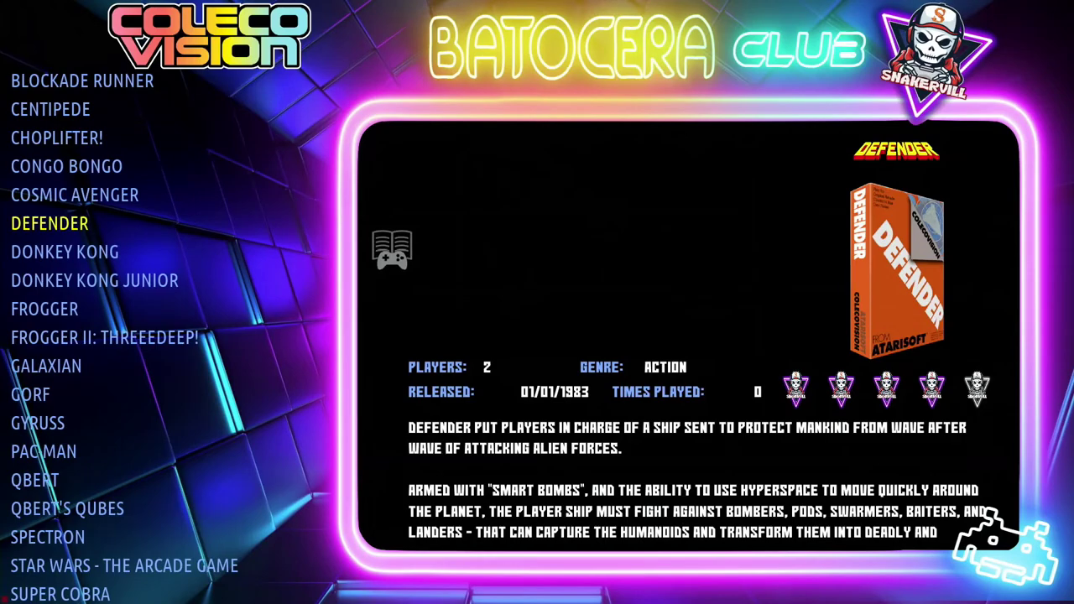
pyautogui.press('Down')
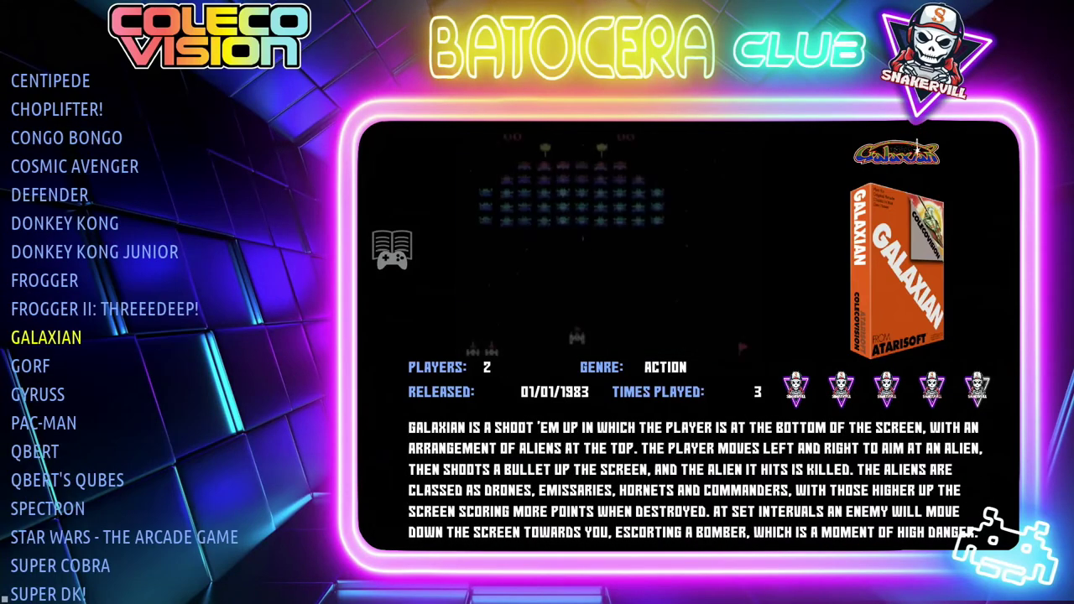
pyautogui.press('Return')
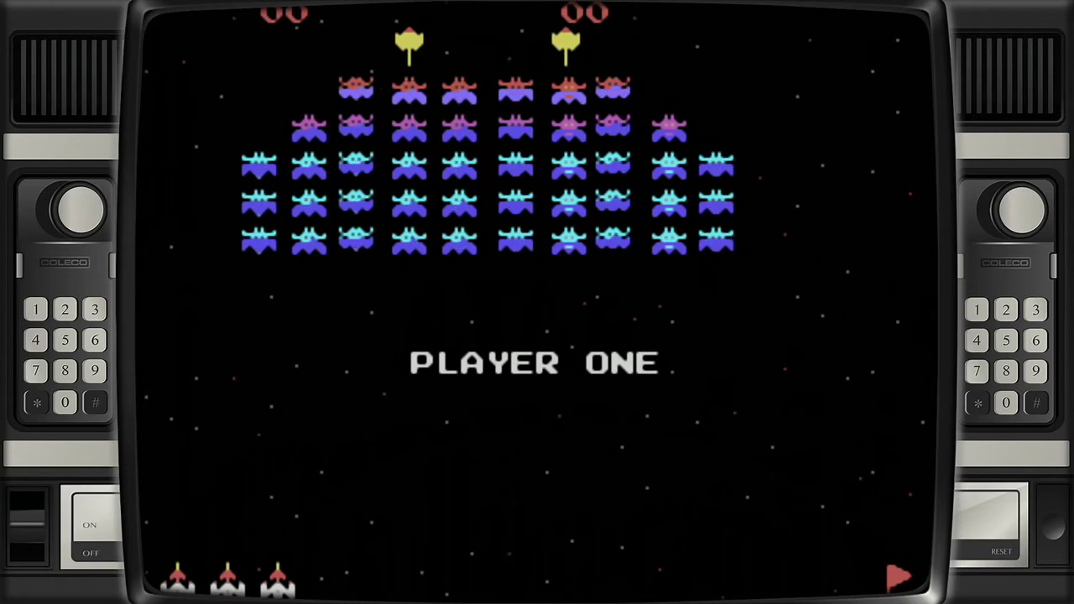
# Step: Steer the Galaxian ship left and right while firing at the formation to score 230
pyautogui.press('space')
pyautogui.press('Left')
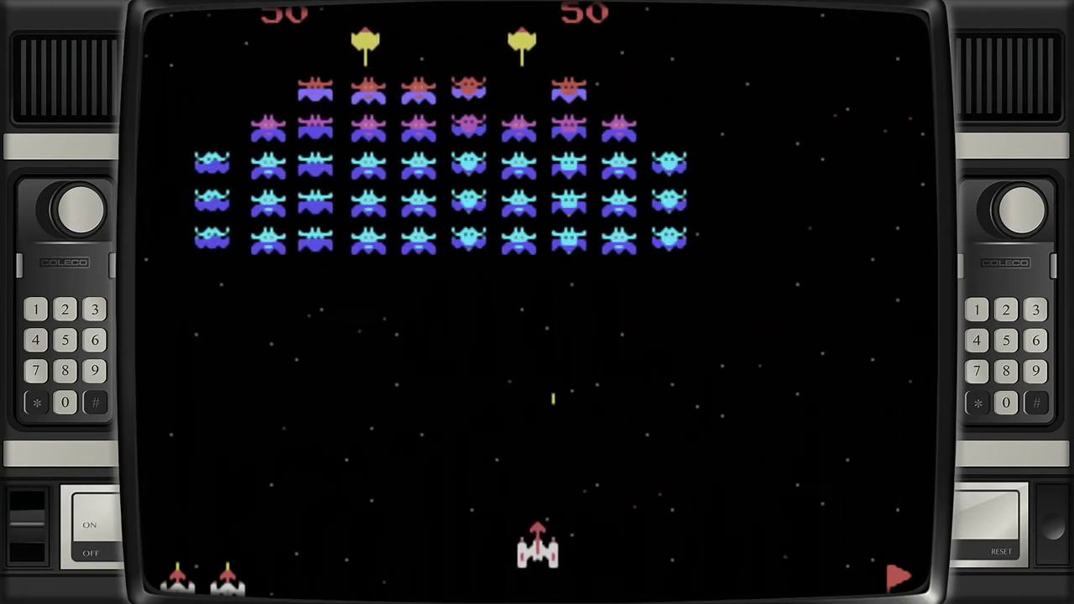
pyautogui.press('Right')
pyautogui.press('space')
pyautogui.press('Right')
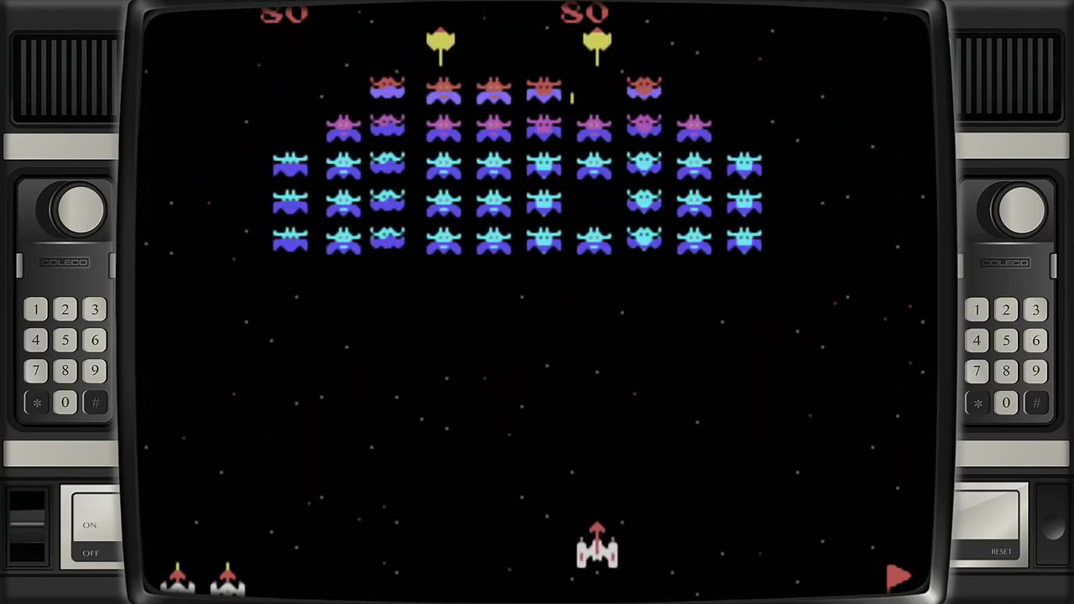
pyautogui.press('Right')
pyautogui.press('space')
pyautogui.press('Right')
pyautogui.press('space')
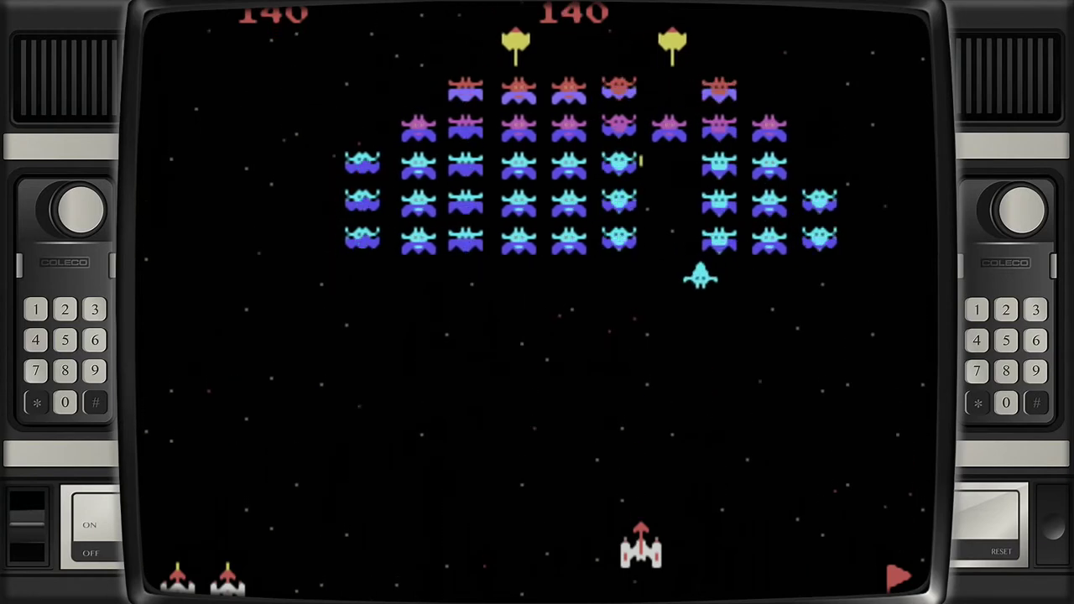
pyautogui.press('Left')
pyautogui.press('Left')
pyautogui.press('space')
pyautogui.press('Right')
pyautogui.press('space')
pyautogui.press('Right')
pyautogui.press('space')
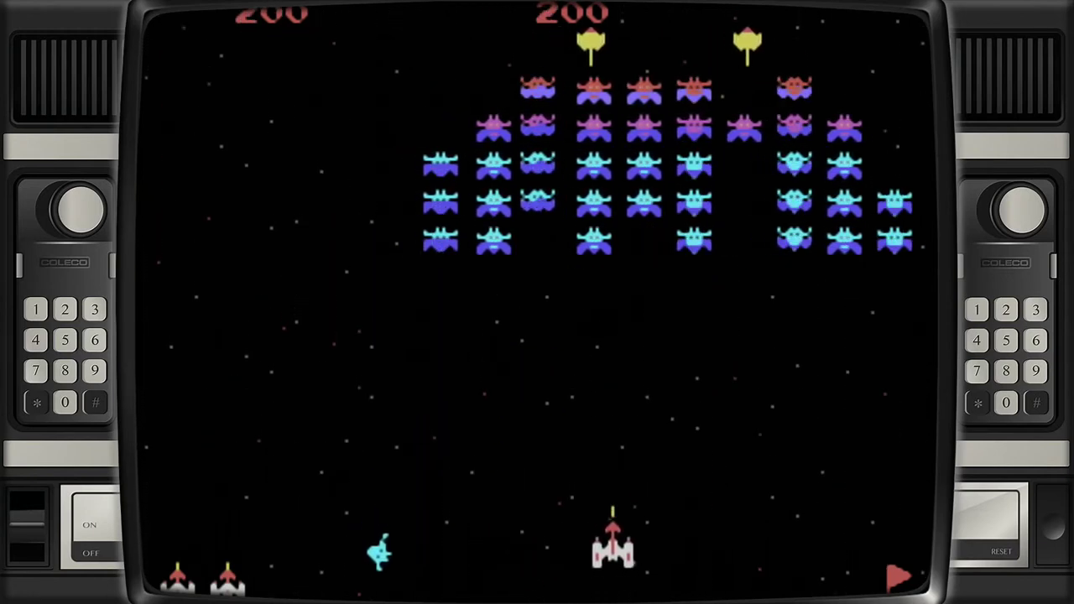
pyautogui.press('Right')
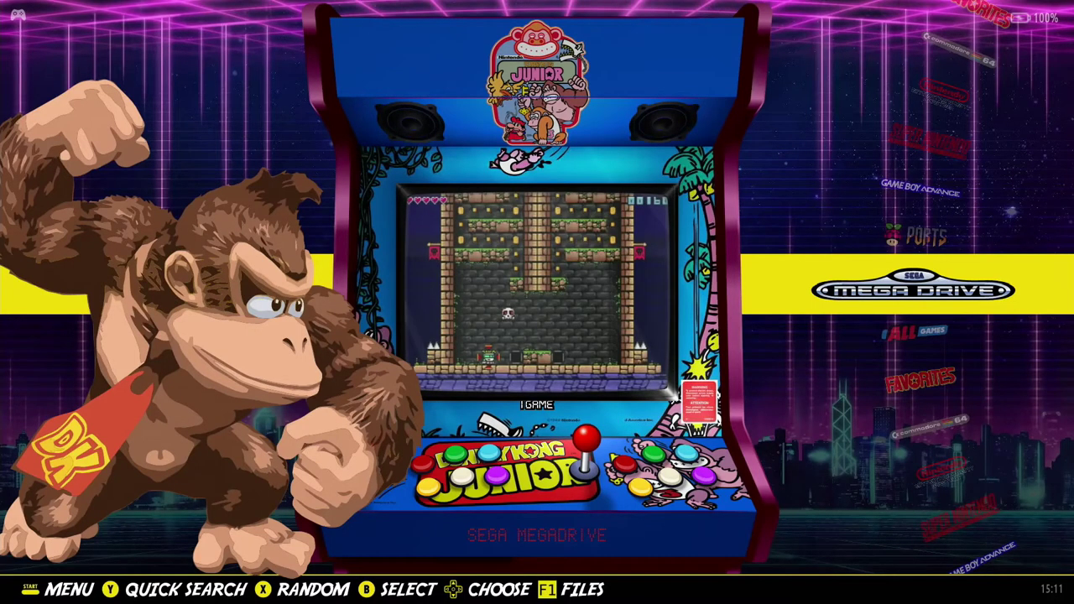
# Step: Open the file manager at /userdata with F1 from EmulationStation
pyautogui.press('F1')
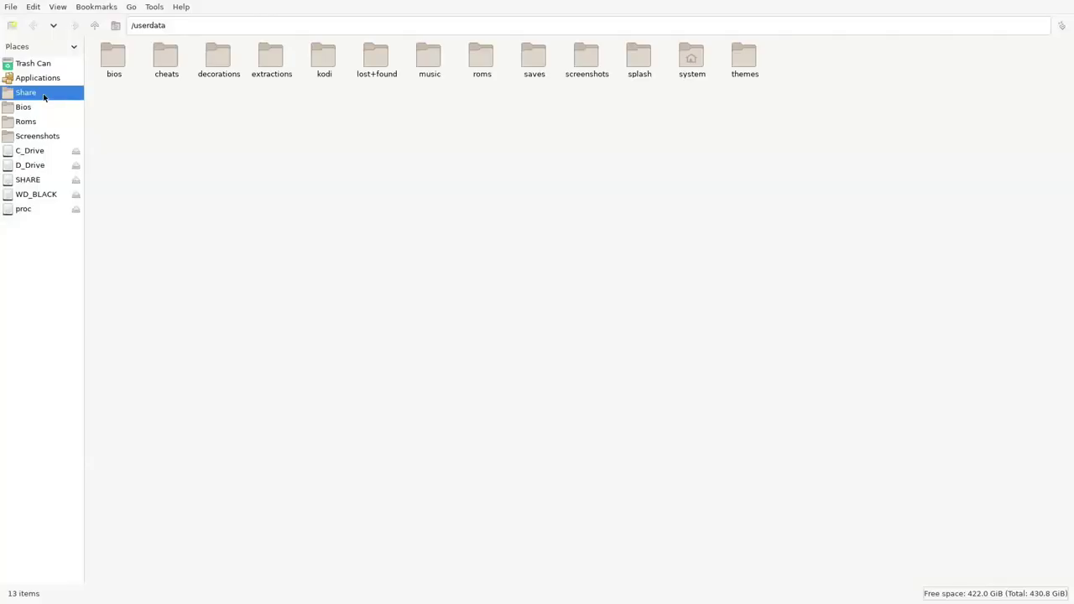
# Step: Browse C_Drive and D_Drive in turn, then open the WD_BLACK drive
pyautogui.click(30, 152)
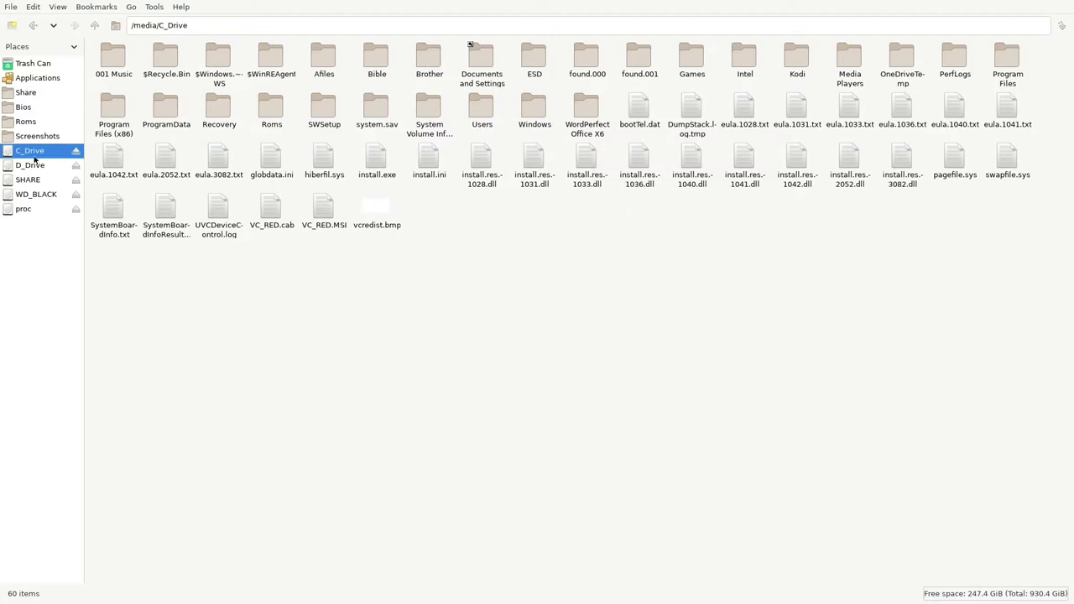
pyautogui.click(34, 166)
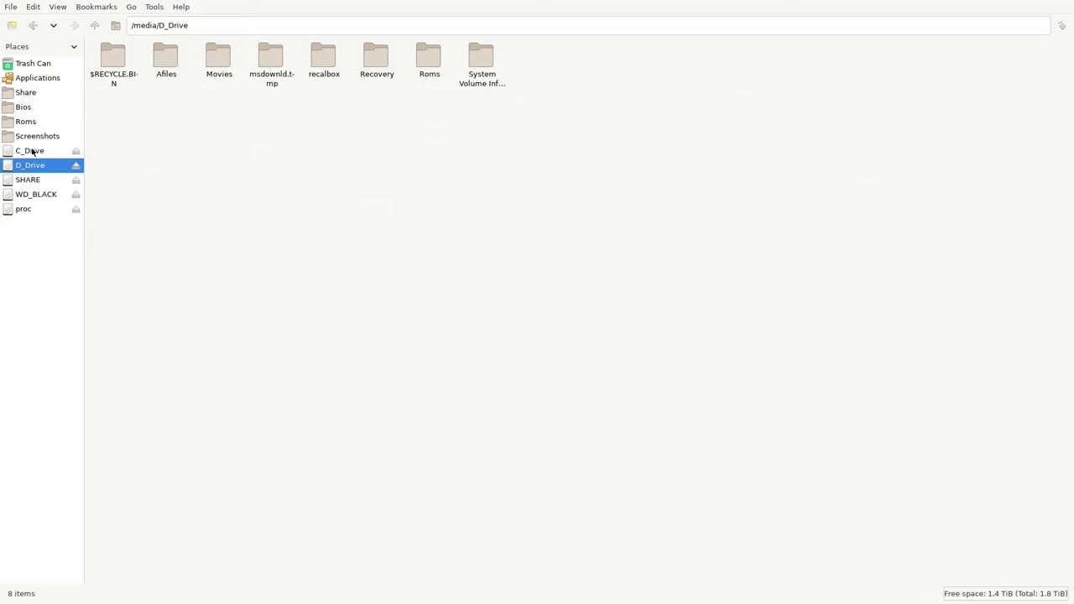
pyautogui.click(32, 151)
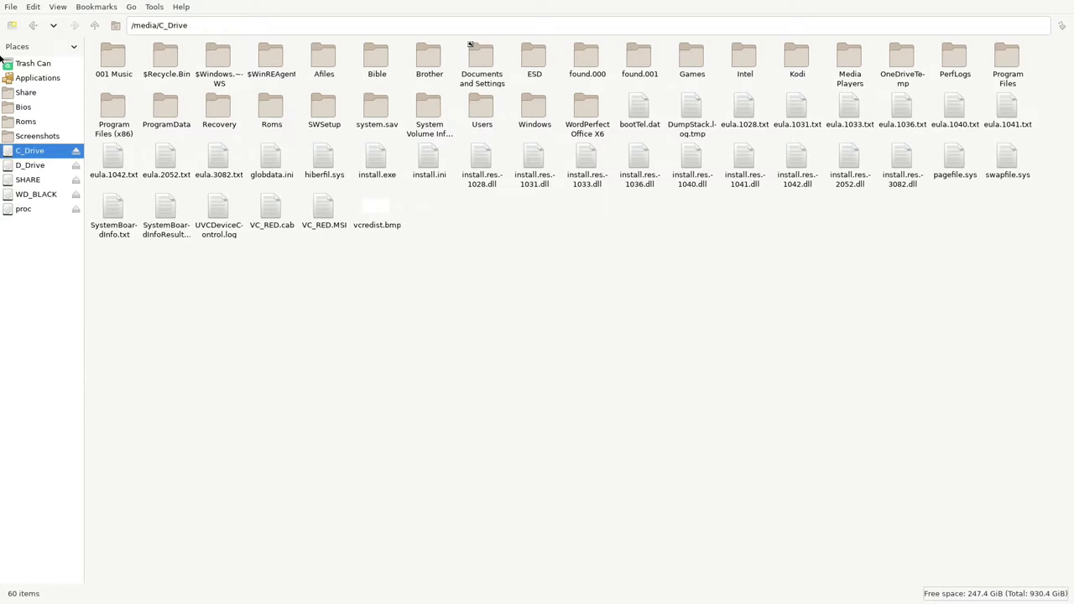
pyautogui.click(34, 166)
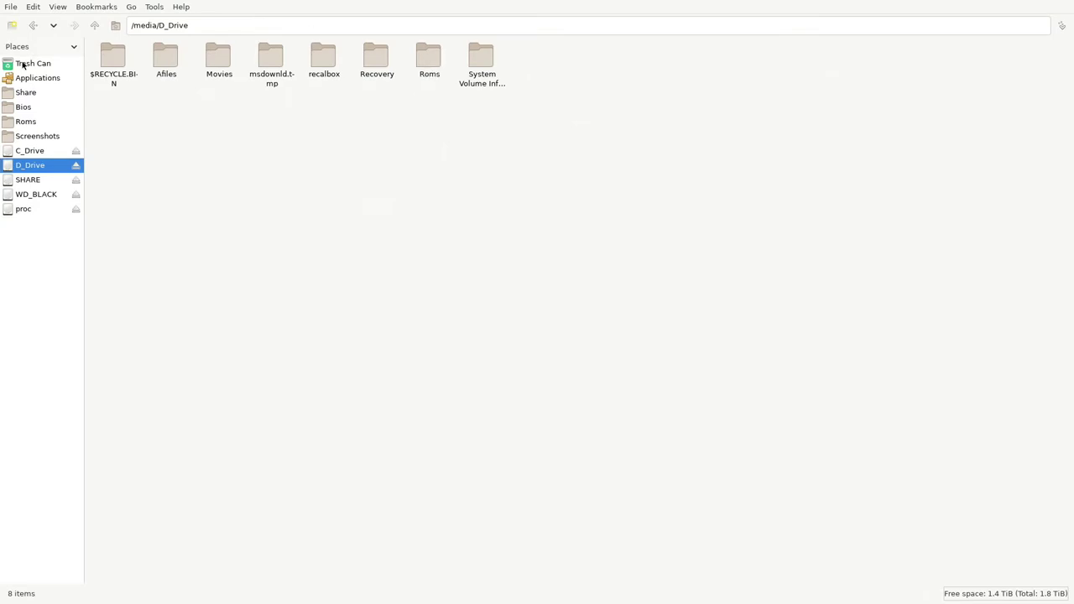
pyautogui.click(35, 194)
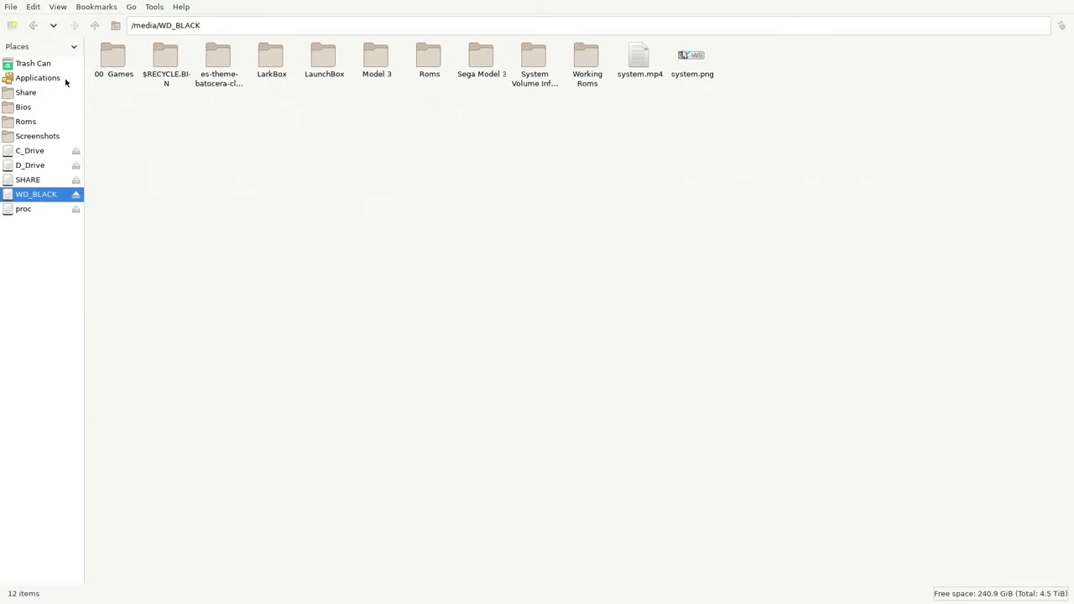
# Step: Check that Batocera's local colecovision and pcengine ROM folders hold only info.txt
pyautogui.click(25, 121)
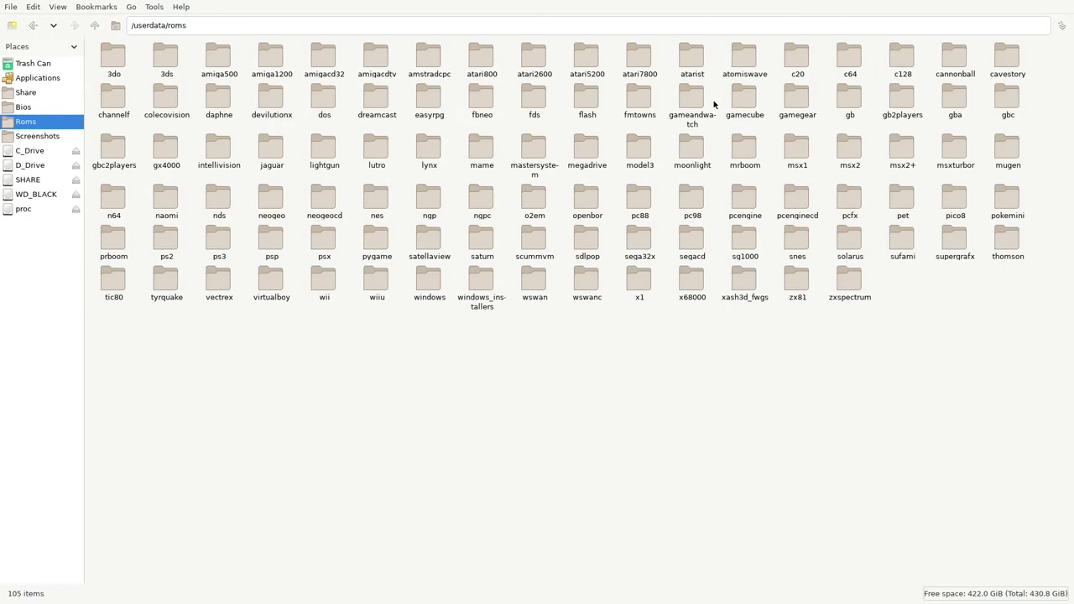
pyautogui.doubleClick(167, 107)
pyautogui.doubleClick(742, 201)
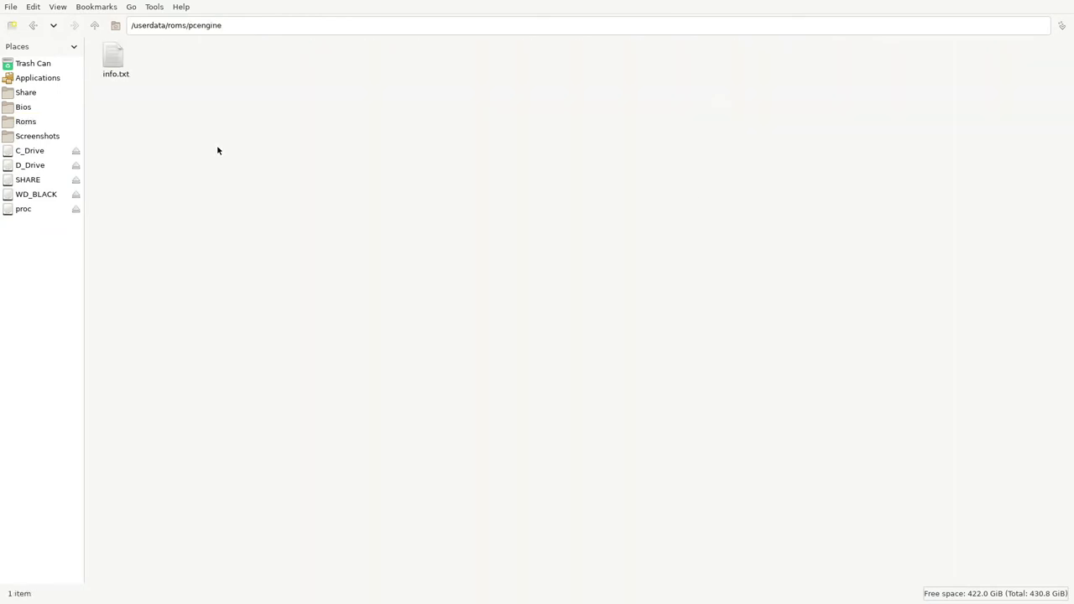
# Step: Open the Roms folder on the WD_BLACK drive
pyautogui.click(38, 194)
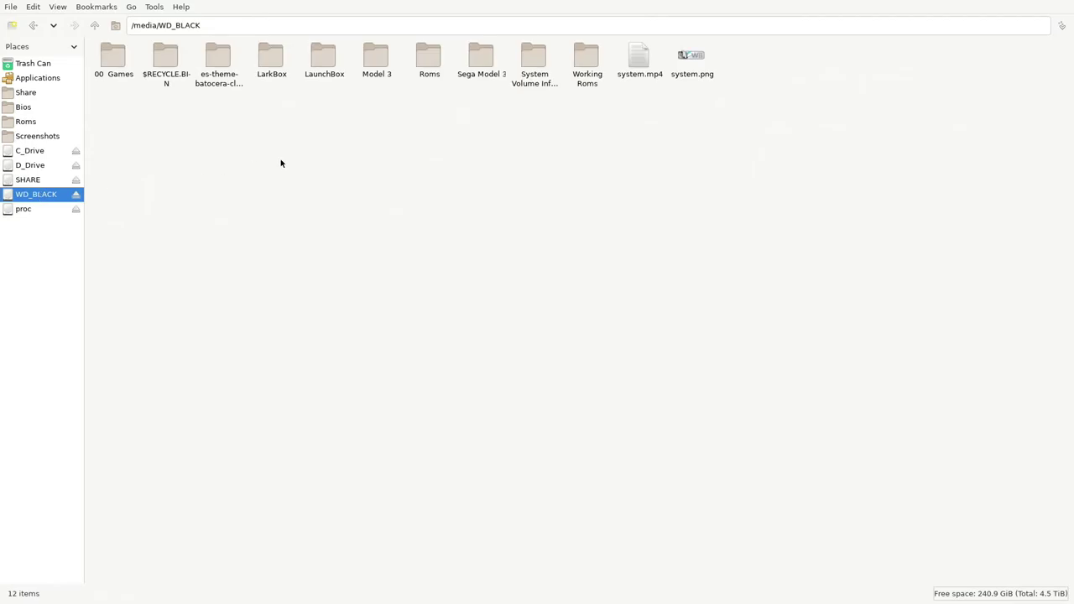
pyautogui.click(435, 62)
pyautogui.doubleClick(435, 62)
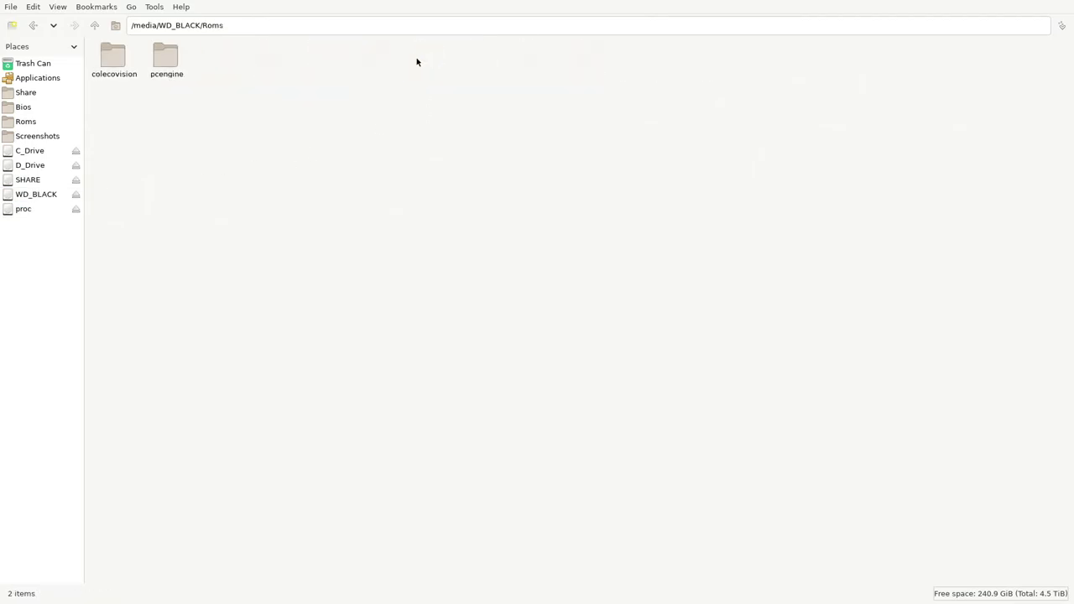
# Step: Select the boxart and other media folders in WD_BLACK's colecovision folder
pyautogui.click(113, 56)
pyautogui.doubleClick(113, 56)
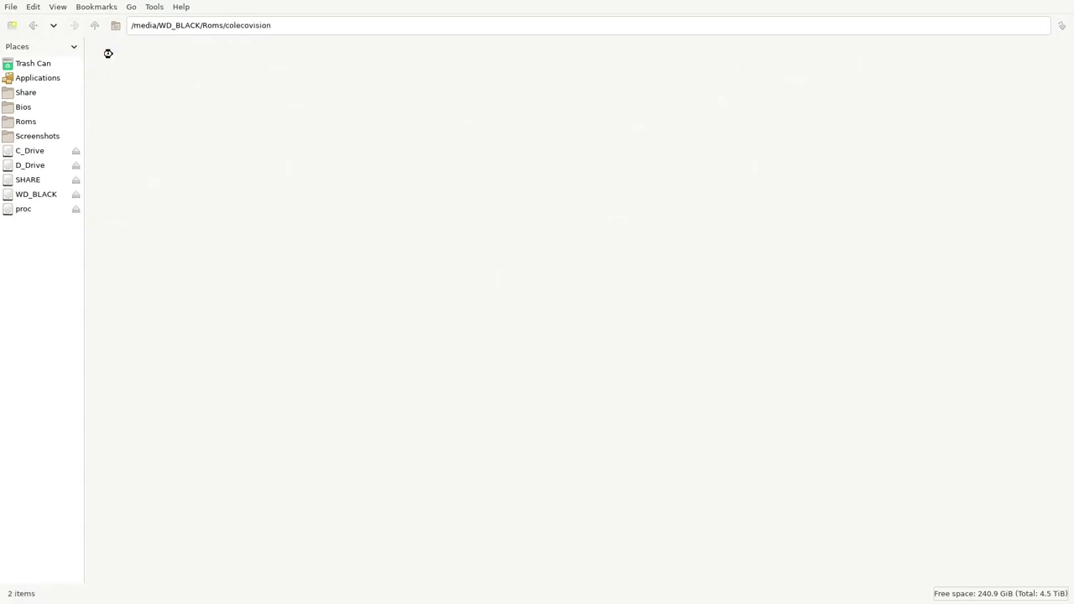
pyautogui.click(115, 58)
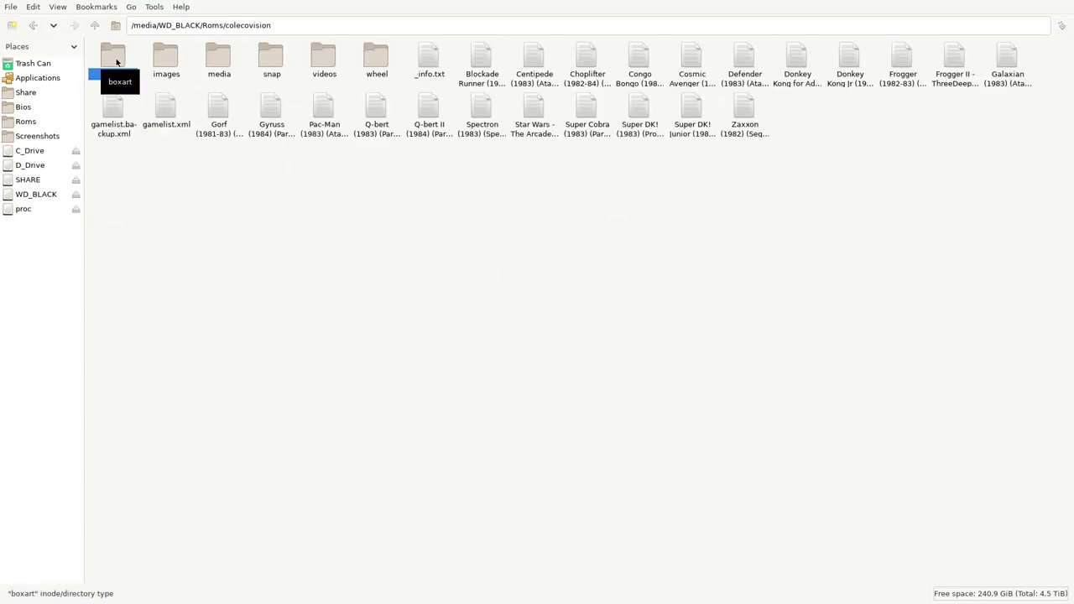
pyautogui.hotkey('shift', 'Right')
pyautogui.hotkey('shift', 'Right')
pyautogui.hotkey('shift', 'Right')
pyautogui.hotkey('shift', 'Right')
pyautogui.hotkey('shift', 'Right')
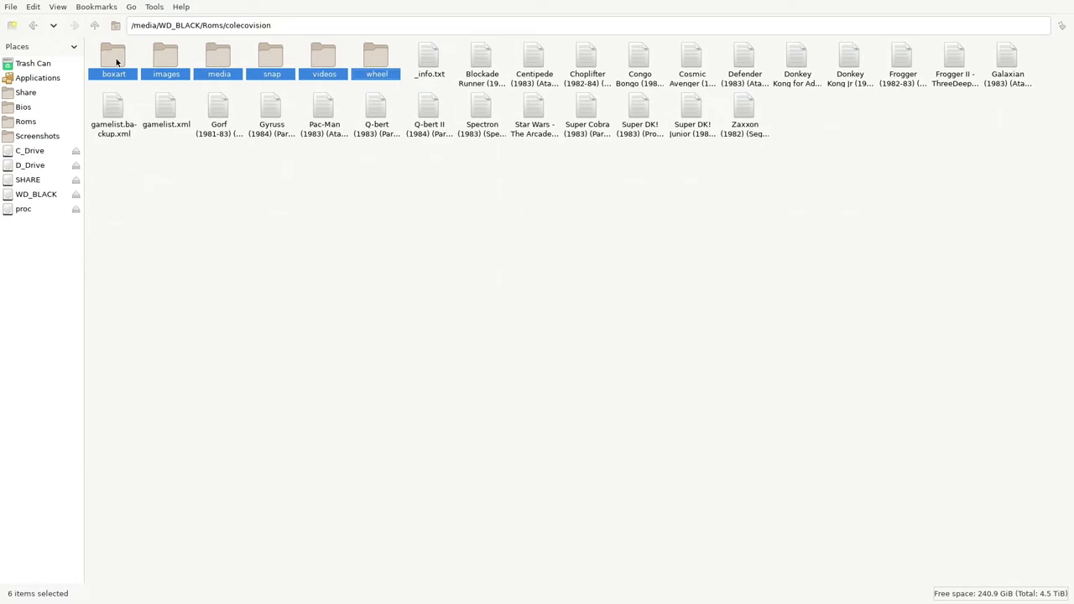
# Step: Paste the media folders into /userdata/roms/colecovision beside info.txt
pyautogui.click(20, 123)
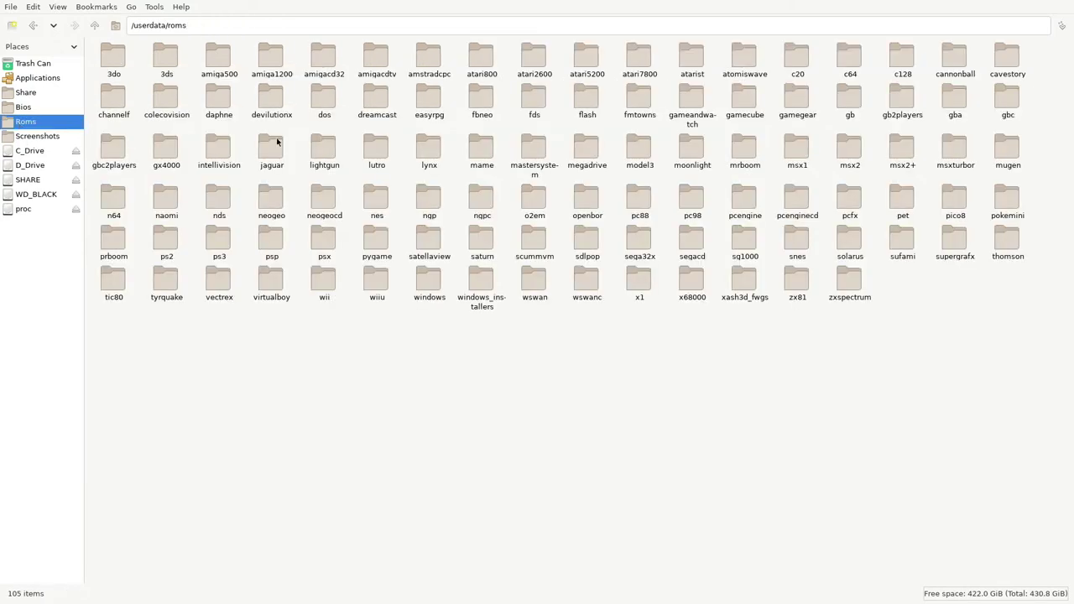
pyautogui.doubleClick(168, 105)
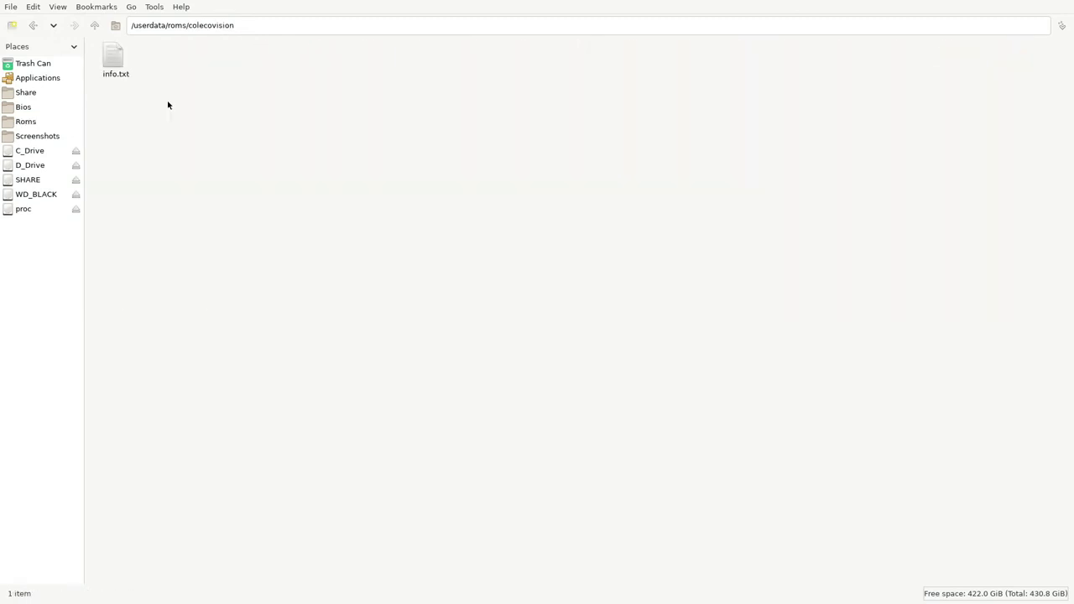
pyautogui.rightClick(232, 101)
pyautogui.click(259, 125)
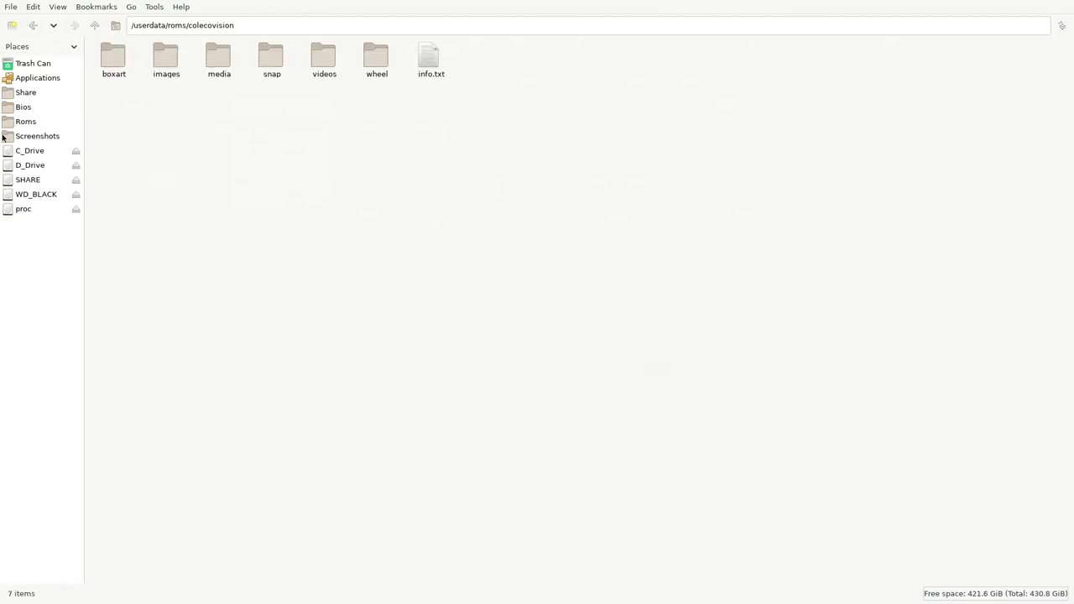
# Step: Copy gamelist.xml from WD_BLACK's Roms/colecovision folder
pyautogui.click(28, 197)
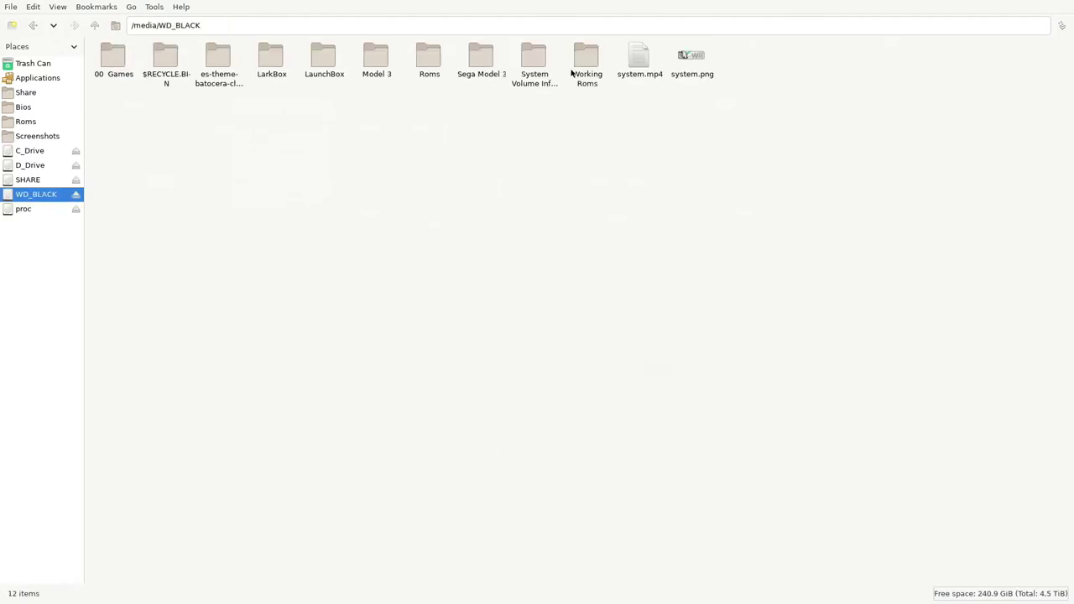
pyautogui.doubleClick(426, 60)
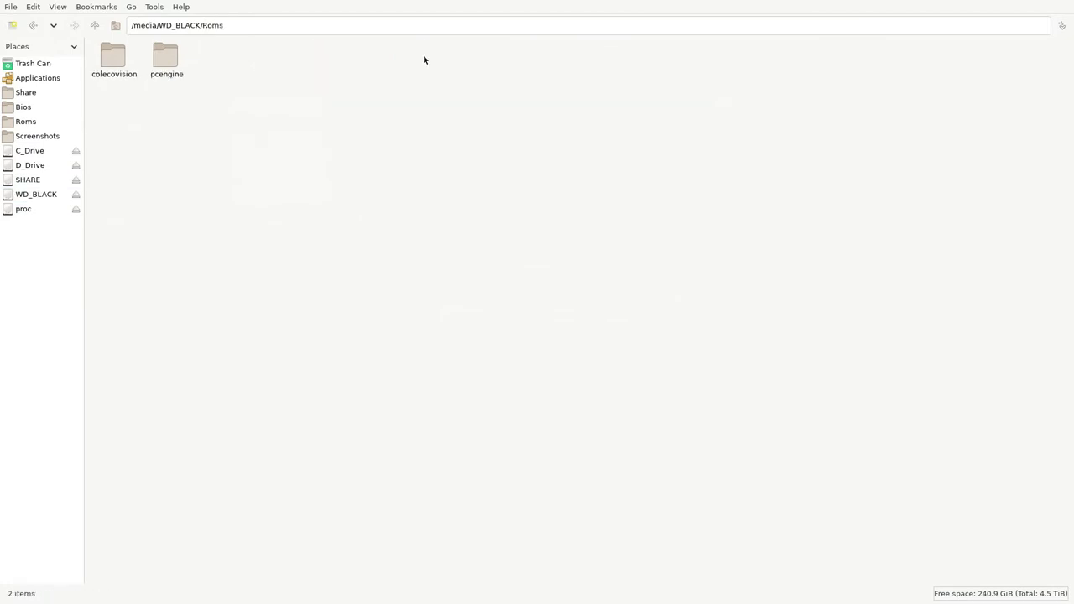
pyautogui.doubleClick(113, 55)
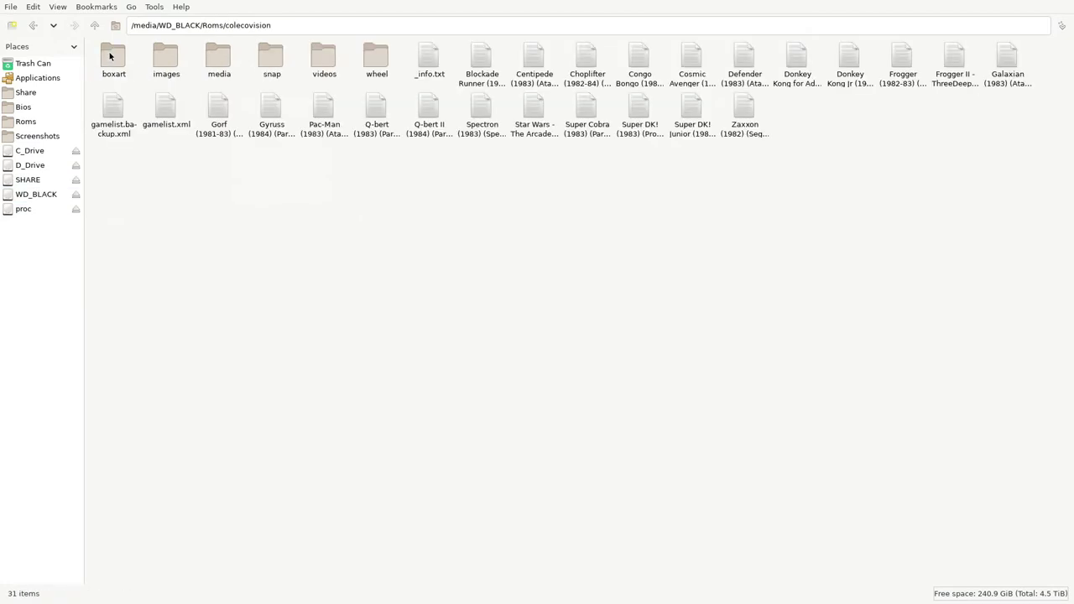
pyautogui.click(478, 63)
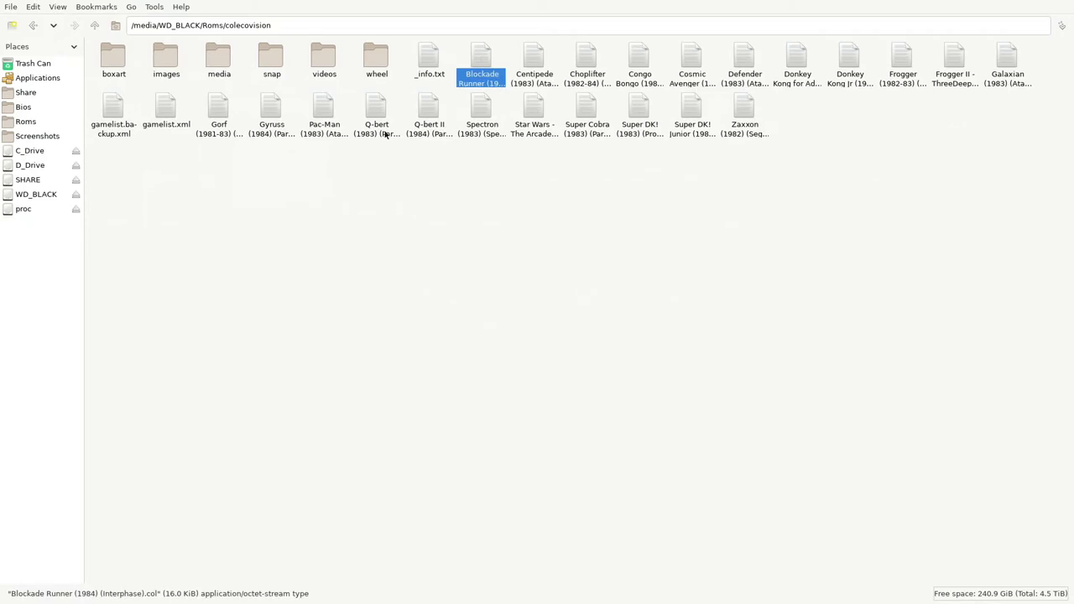
pyautogui.rightClick(165, 115)
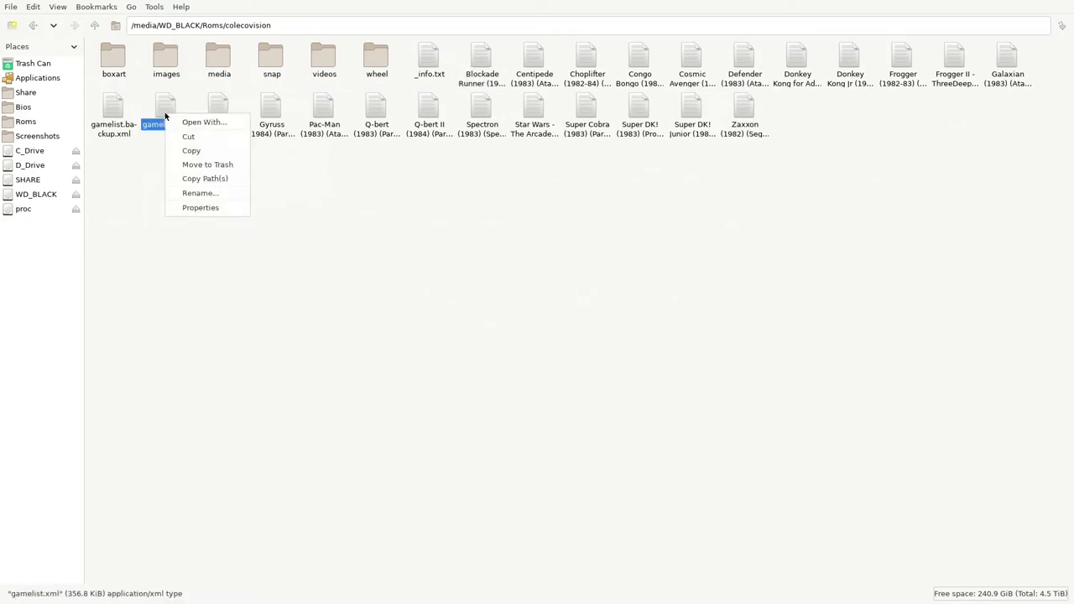
pyautogui.click(203, 151)
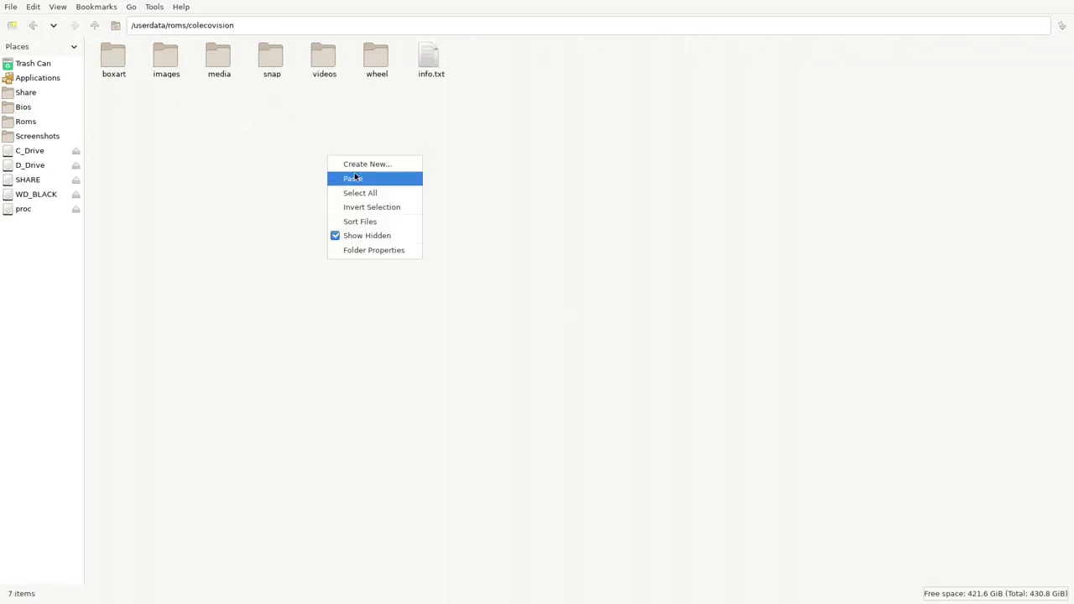
# Step: Paste gamelist.xml into /userdata/roms/colecovision and return to WD_BLACK's Roms
pyautogui.click(354, 172)
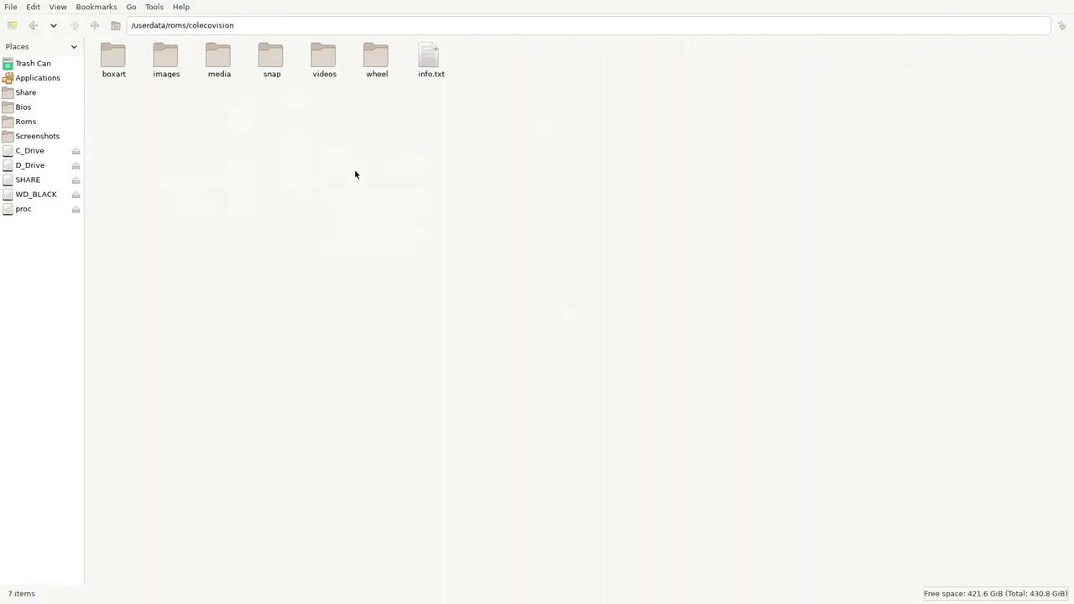
pyautogui.click(36, 195)
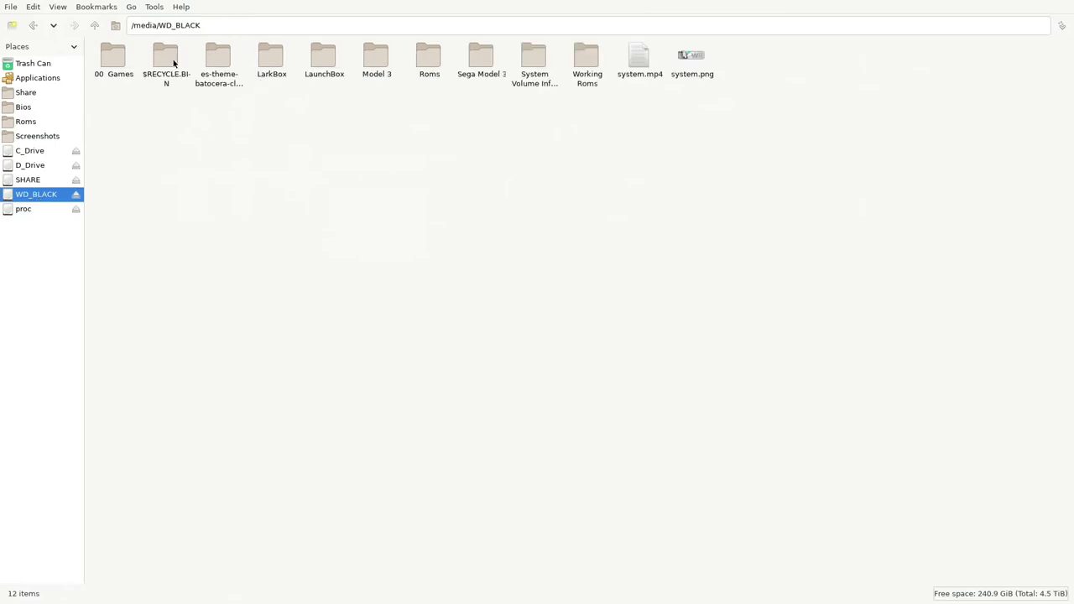
pyautogui.click(412, 65)
# Step: Select all ColecoVision files, Blockade Runner through Zaxxon, in WD_BLACK's colecovision folder
pyautogui.doubleClick(433, 59)
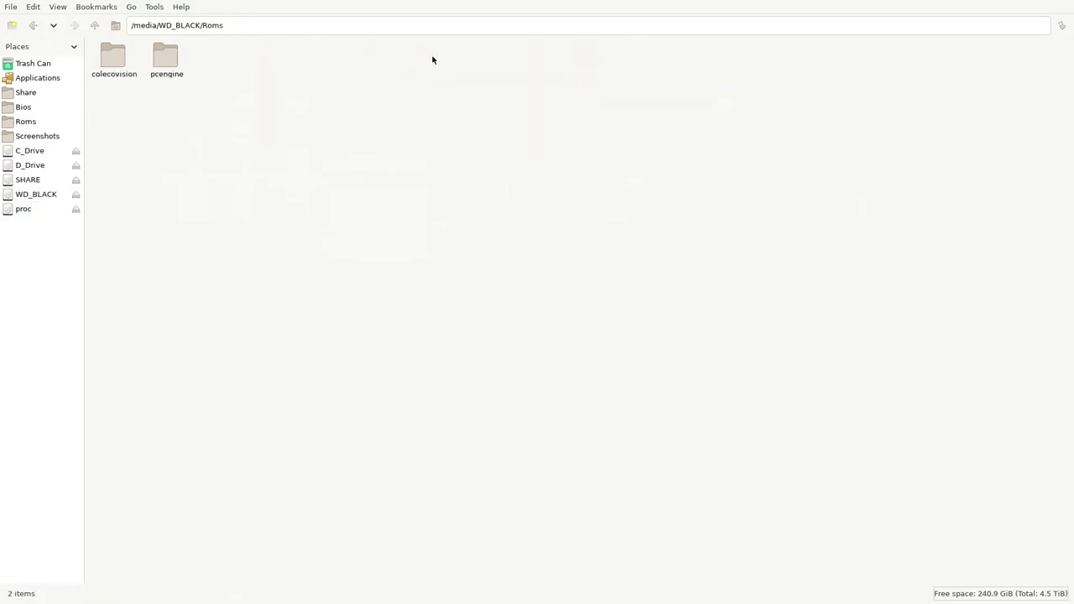
pyautogui.doubleClick(120, 63)
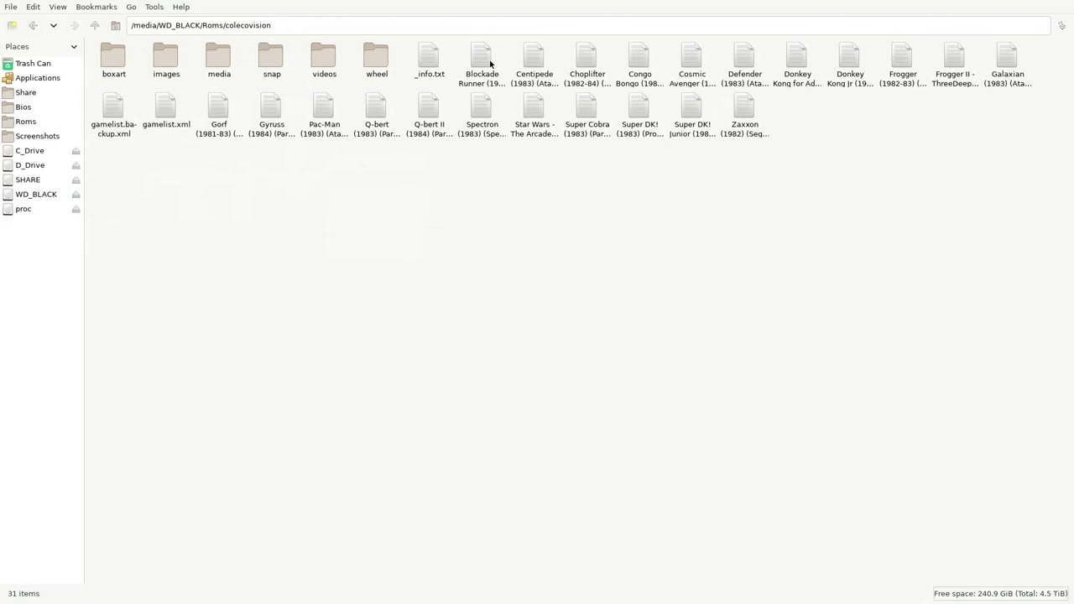
pyautogui.click(492, 65)
pyautogui.hotkey('shift', 'Right')
pyautogui.hotkey('shift', 'Right')
pyautogui.hotkey('shift', 'Right')
pyautogui.hotkey('shift', 'Right')
pyautogui.hotkey('shift', 'Right')
pyautogui.hotkey('shift', 'Right')
pyautogui.hotkey('shift', 'Right')
pyautogui.hotkey('shift', 'Right')
pyautogui.hotkey('shift', 'Right')
pyautogui.hotkey('shift', 'Right')
pyautogui.hotkey('shift', 'Right')
pyautogui.hotkey('shift', 'Right')
pyautogui.hotkey('shift', 'Right')
pyautogui.hotkey('shift', 'Right')
pyautogui.hotkey('shift', 'Right')
pyautogui.hotkey('shift', 'Right')
pyautogui.hotkey('shift', 'Right')
pyautogui.hotkey('shift', 'Right')
pyautogui.hotkey('shift', 'Right')
pyautogui.hotkey('shift', 'Right')
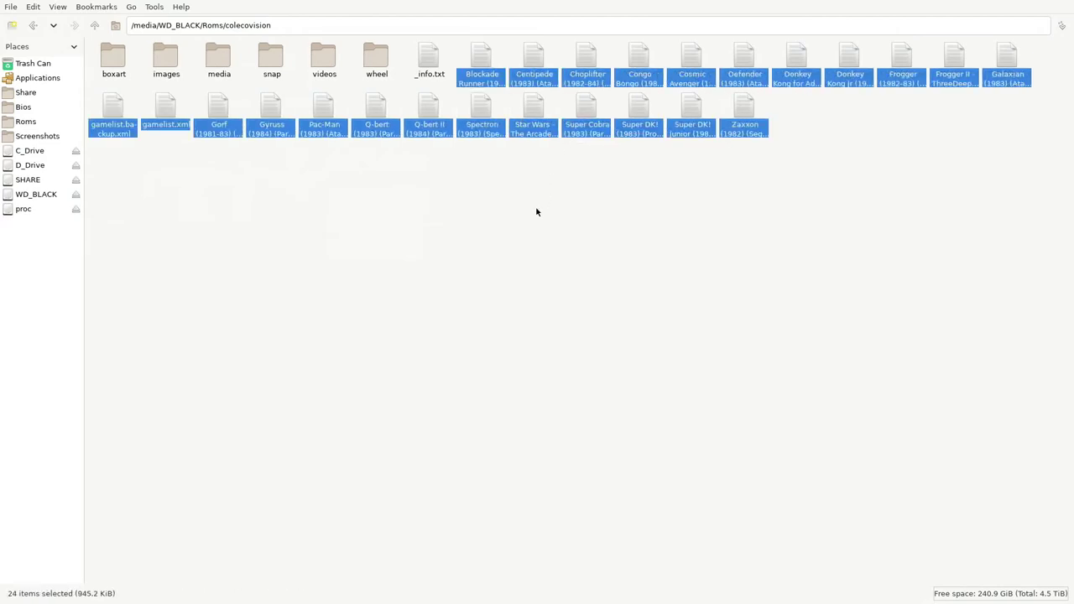
# Step: Create links for the selected files in /userdata/roms/colecovision via Edit > Create Link
pyautogui.click(31, 6)
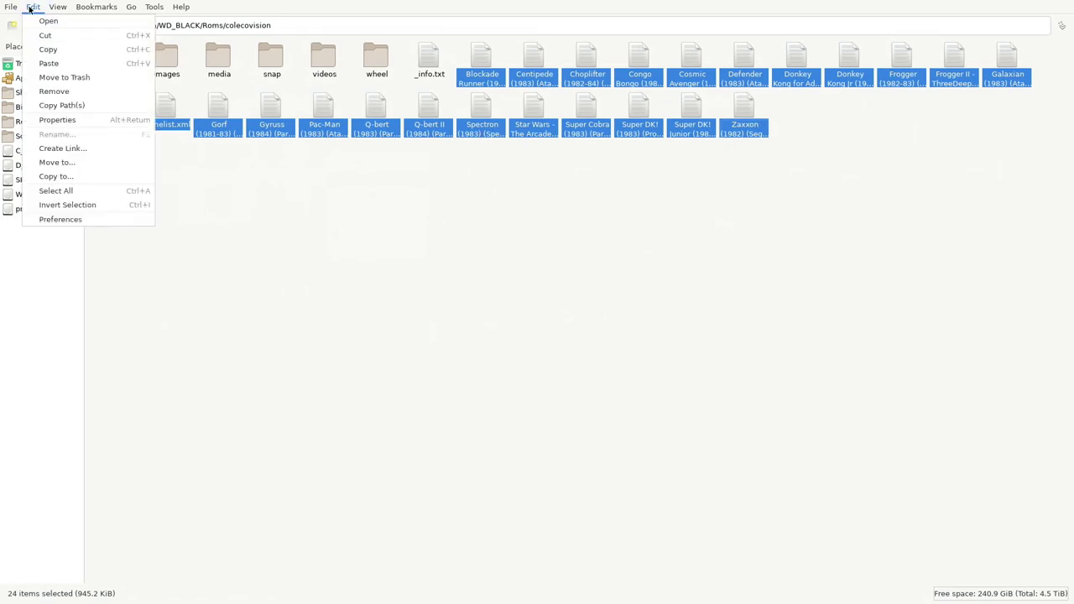
pyautogui.click(66, 151)
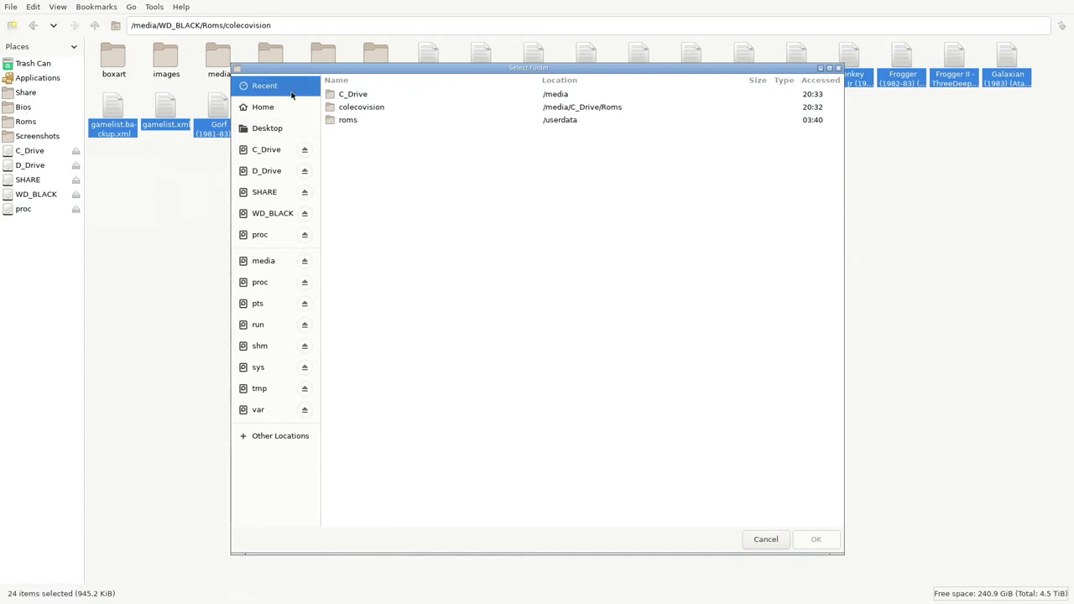
pyautogui.click(263, 107)
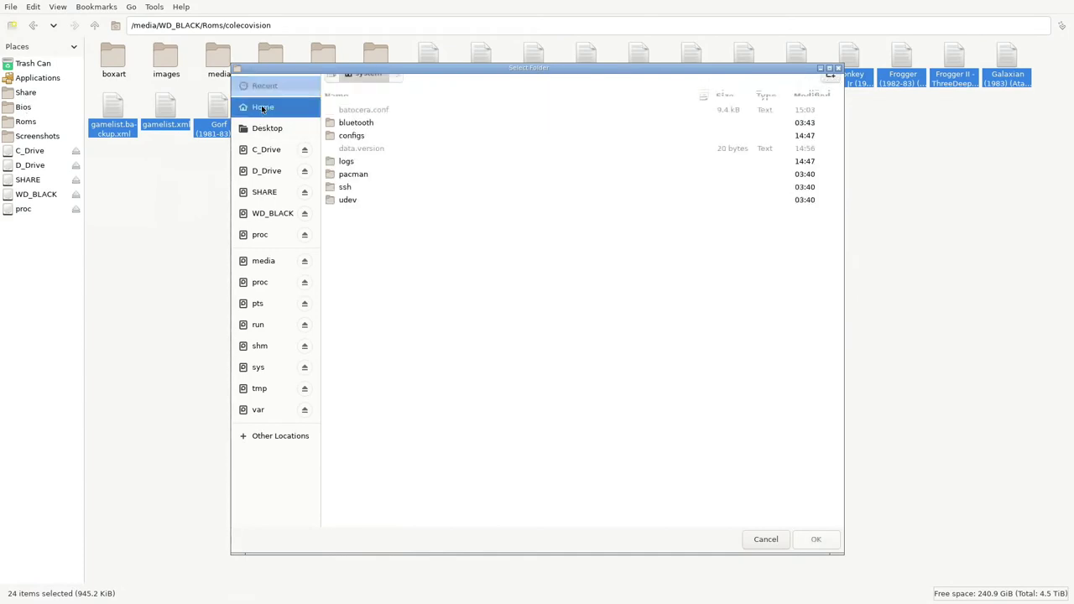
pyautogui.click(331, 89)
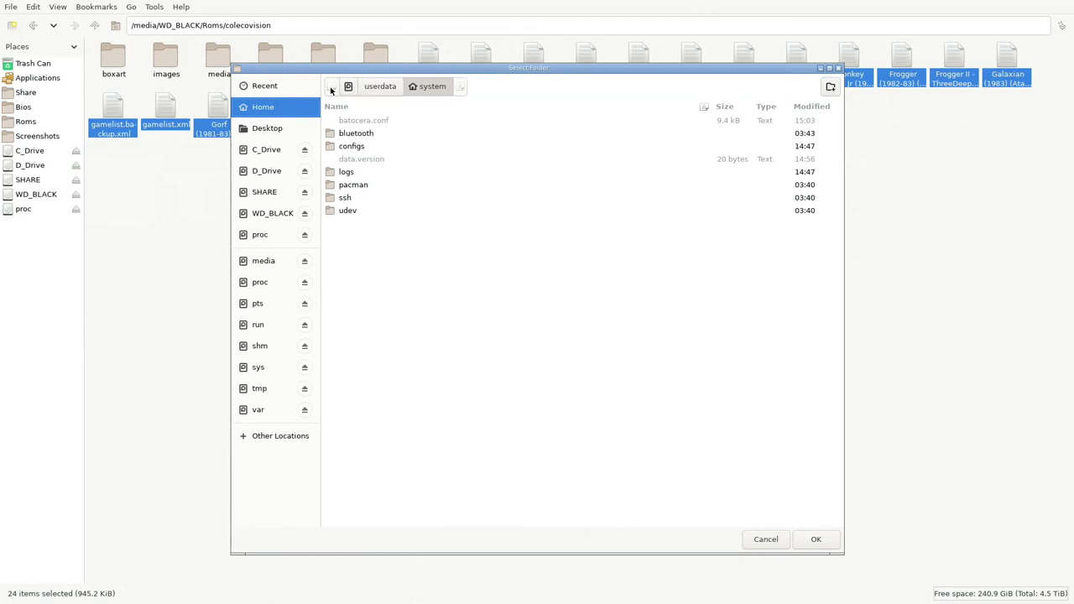
pyautogui.click(378, 86)
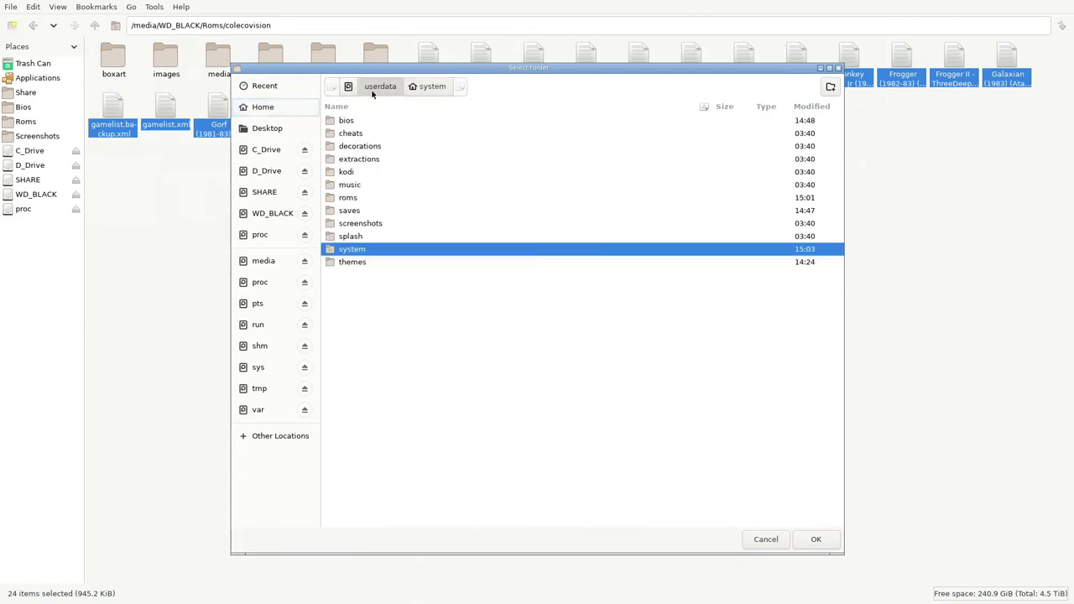
pyautogui.doubleClick(356, 197)
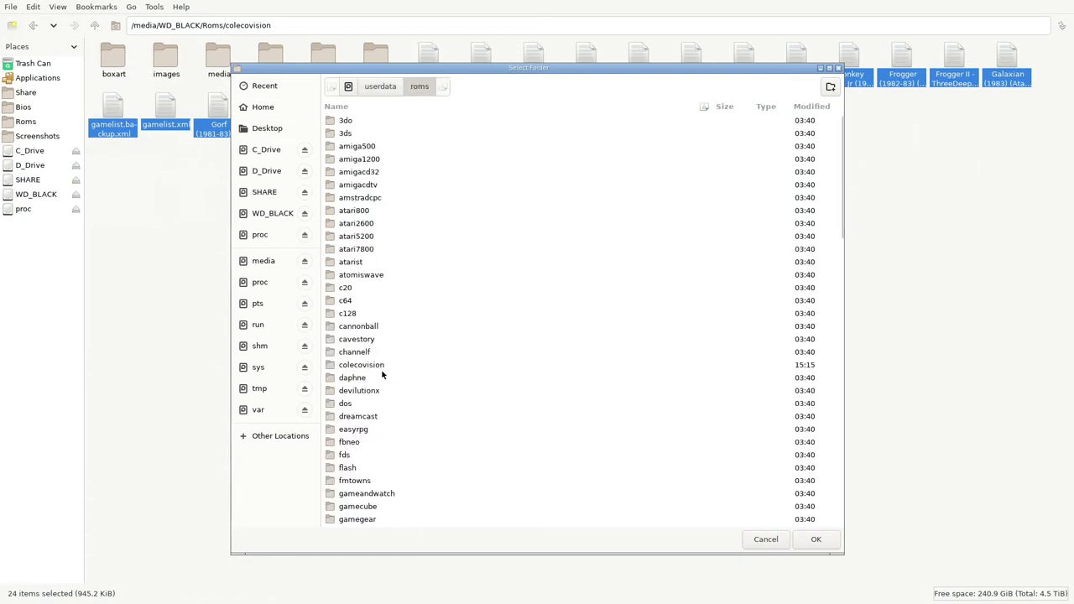
pyautogui.doubleClick(362, 365)
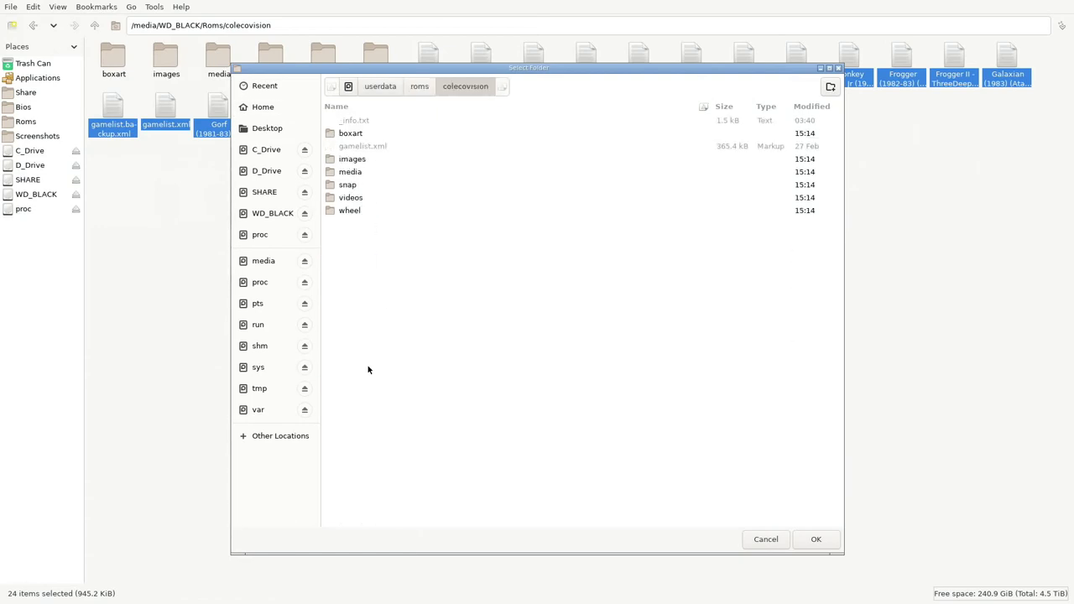
pyautogui.click(817, 539)
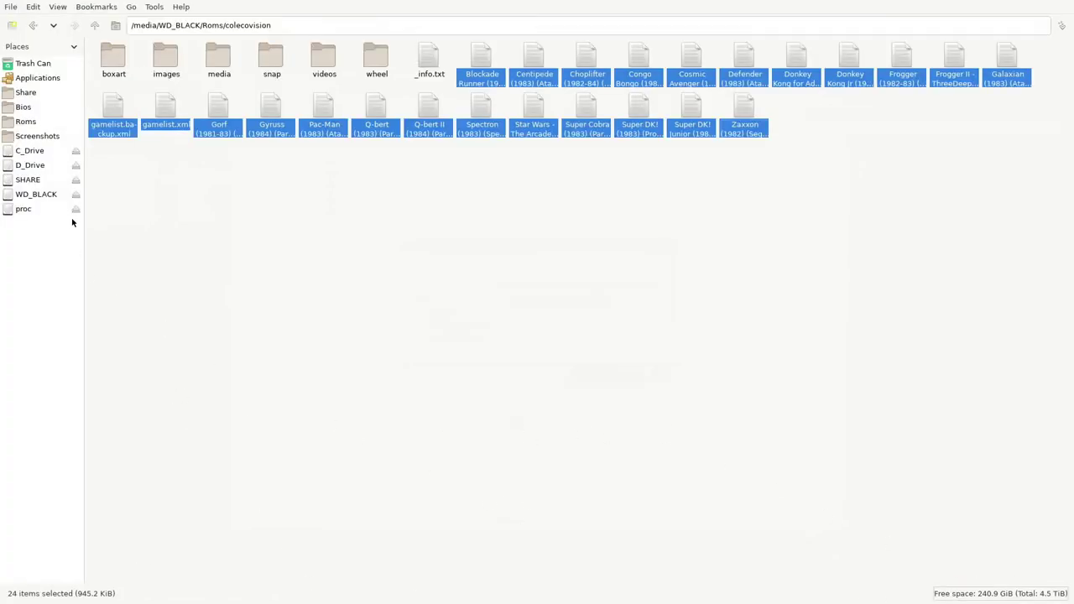
# Step: Verify the linked ROMs in Batocera's colecovision folder, then return to WD_BLACK's Roms folder
pyautogui.click(30, 122)
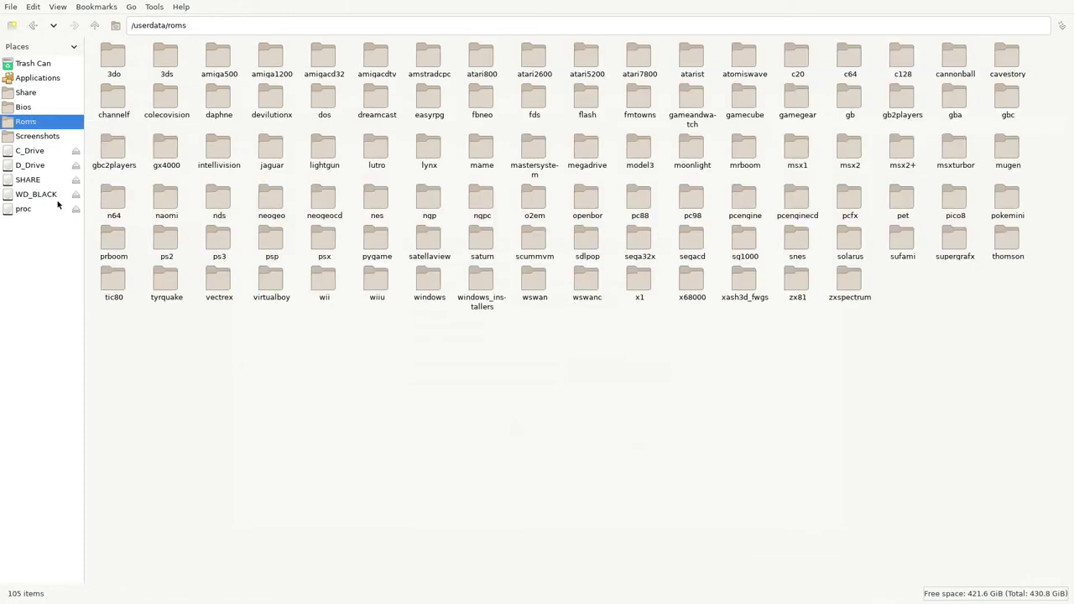
pyautogui.doubleClick(167, 103)
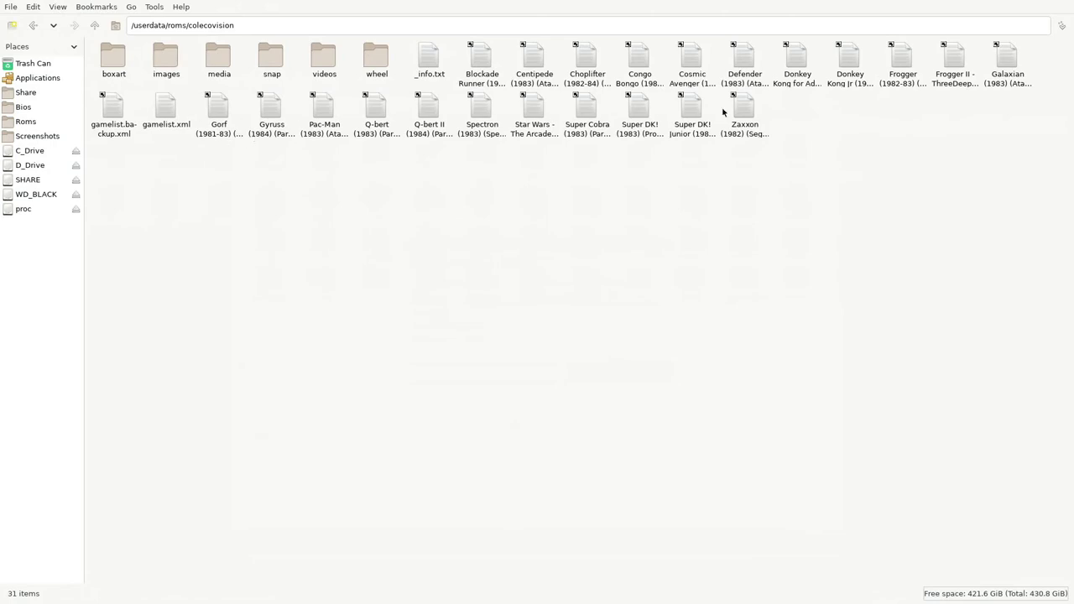
pyautogui.click(39, 194)
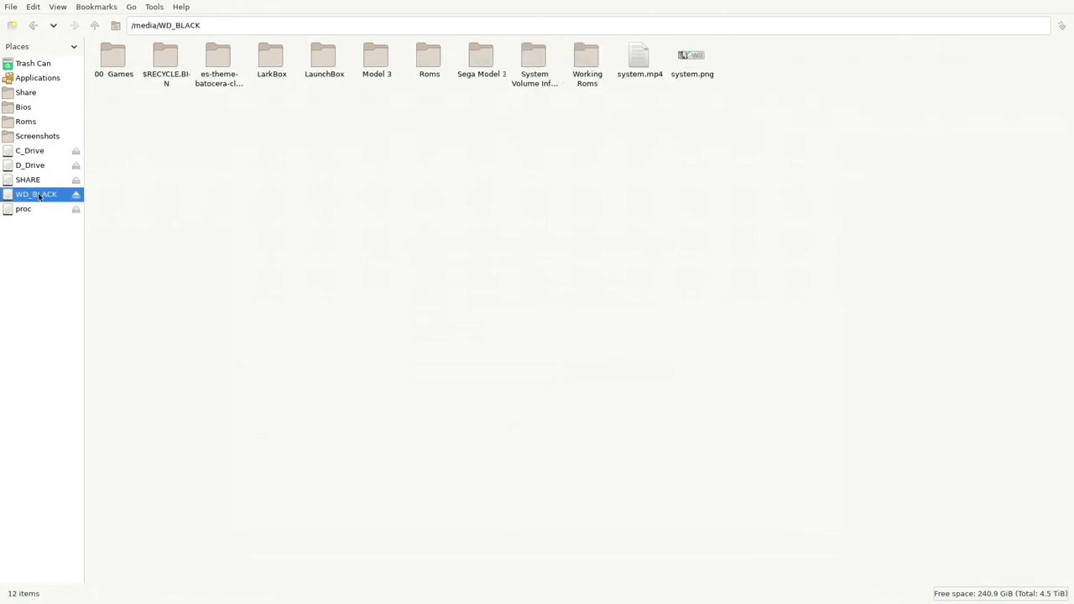
pyautogui.doubleClick(429, 57)
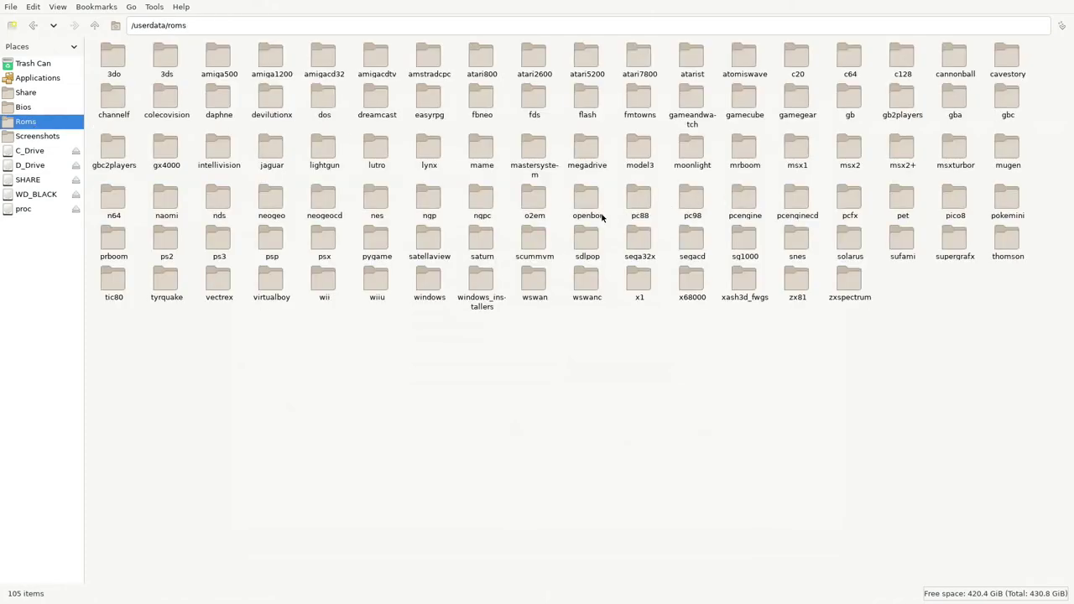
# Step: Check the pcengine folder, then head back into WD_BLACK's Roms folder
pyautogui.click(742, 198)
pyautogui.doubleClick(742, 198)
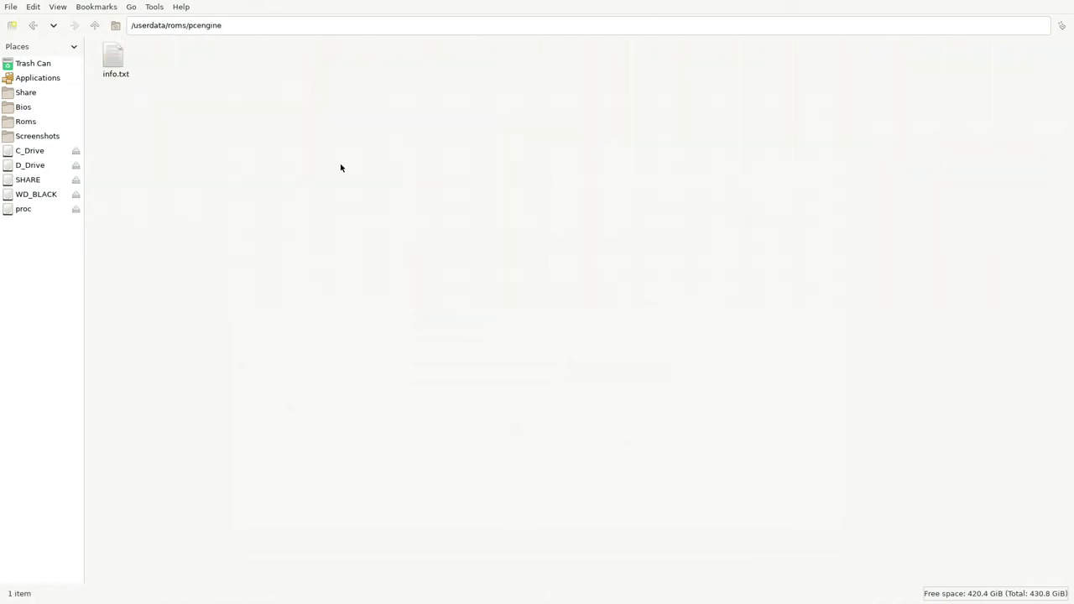
pyautogui.click(44, 195)
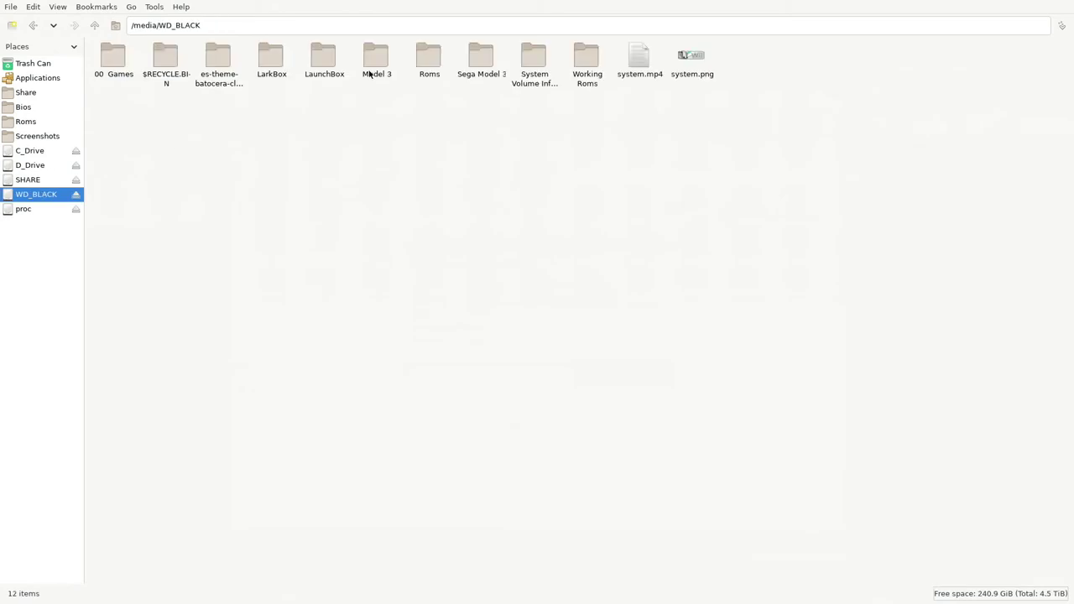
pyautogui.click(429, 66)
pyautogui.doubleClick(429, 66)
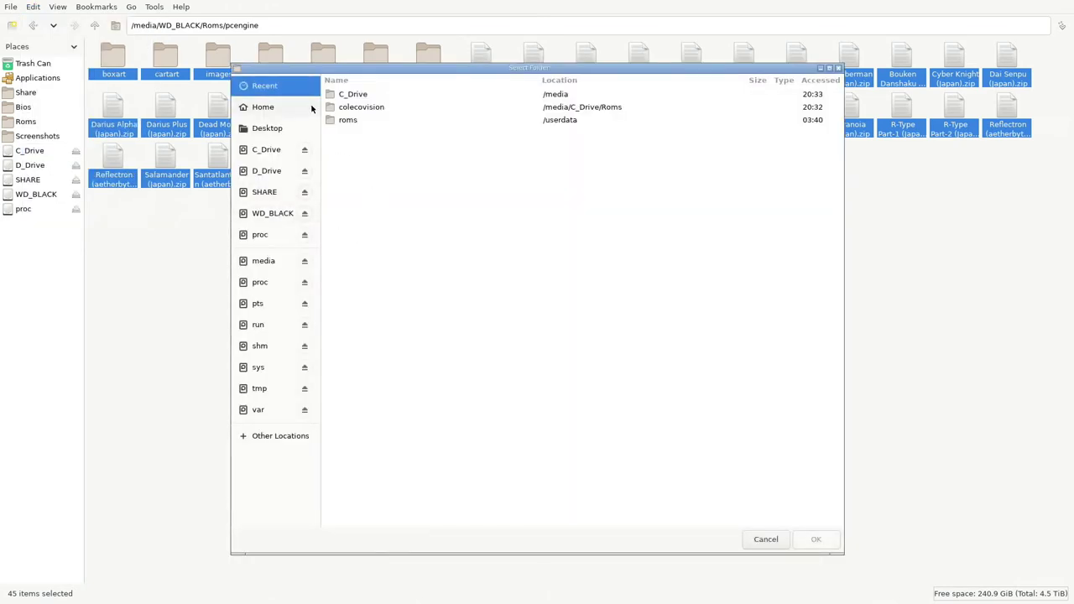
# Step: Send the 45 PC Engine items to /userdata/roms/pcengine, skipping the _info.txt conflict
pyautogui.click(267, 110)
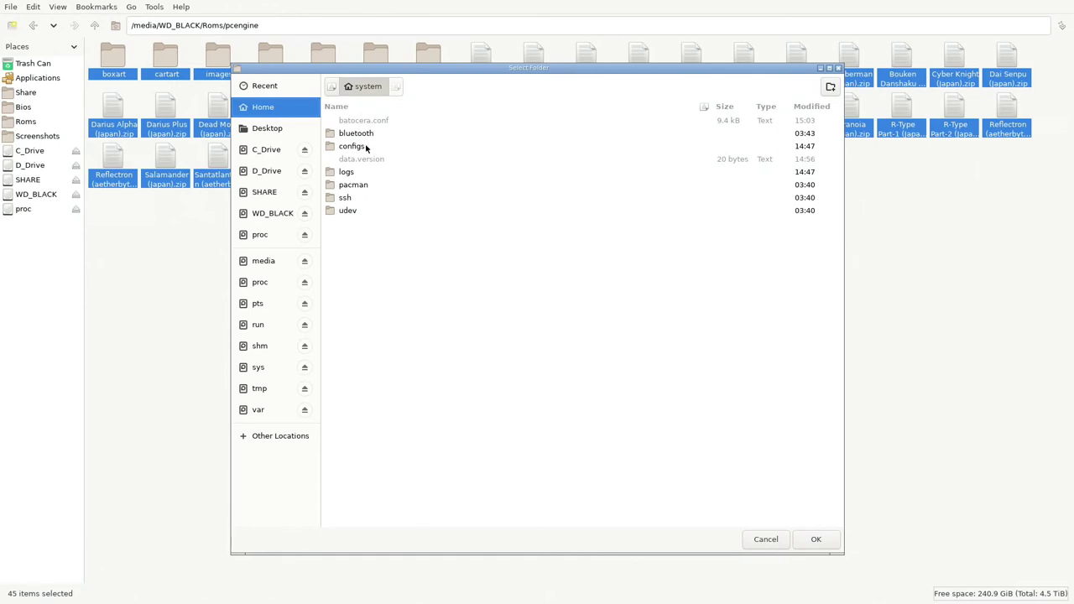
pyautogui.click(333, 87)
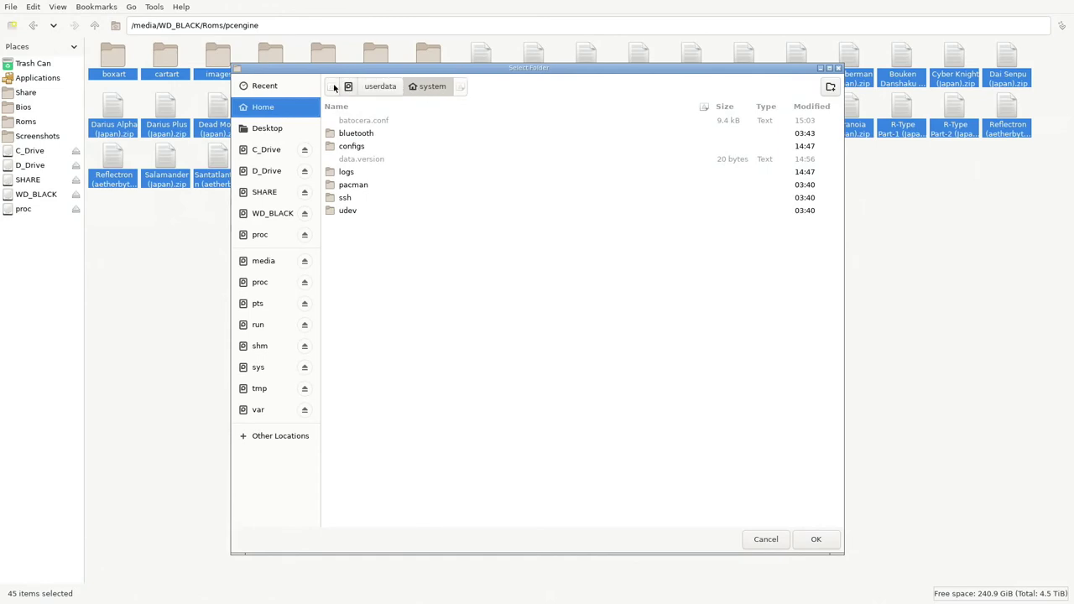
pyautogui.click(379, 87)
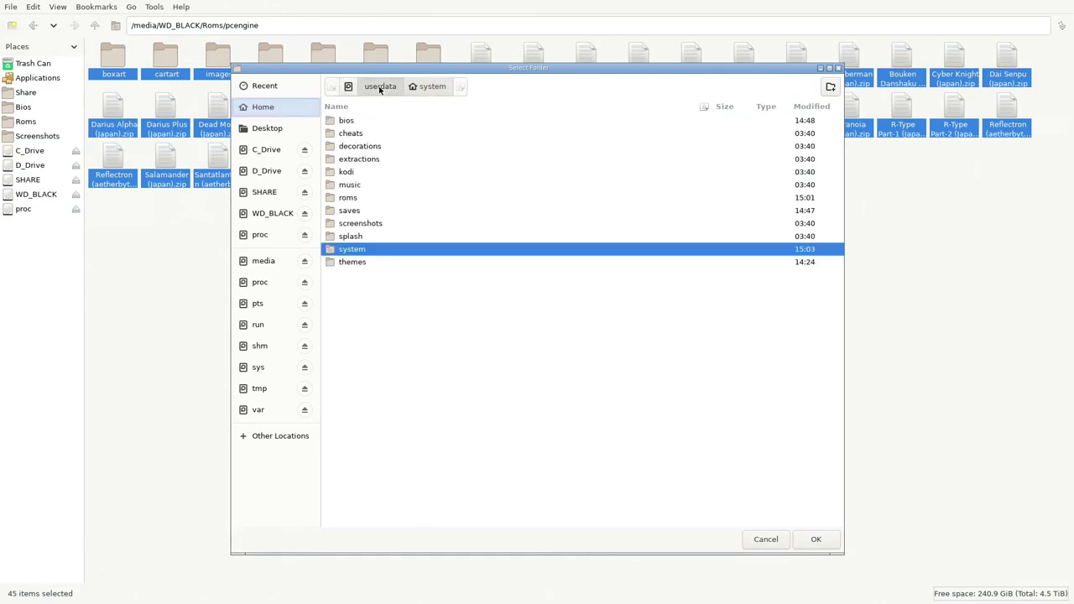
pyautogui.doubleClick(348, 199)
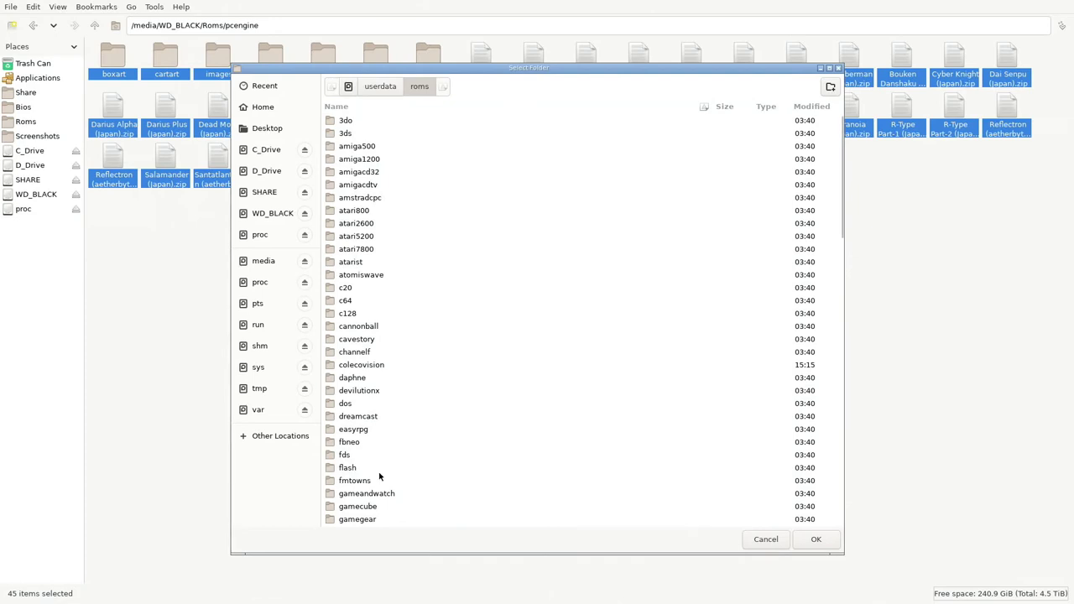
pyautogui.scroll(-15, 381, 477)
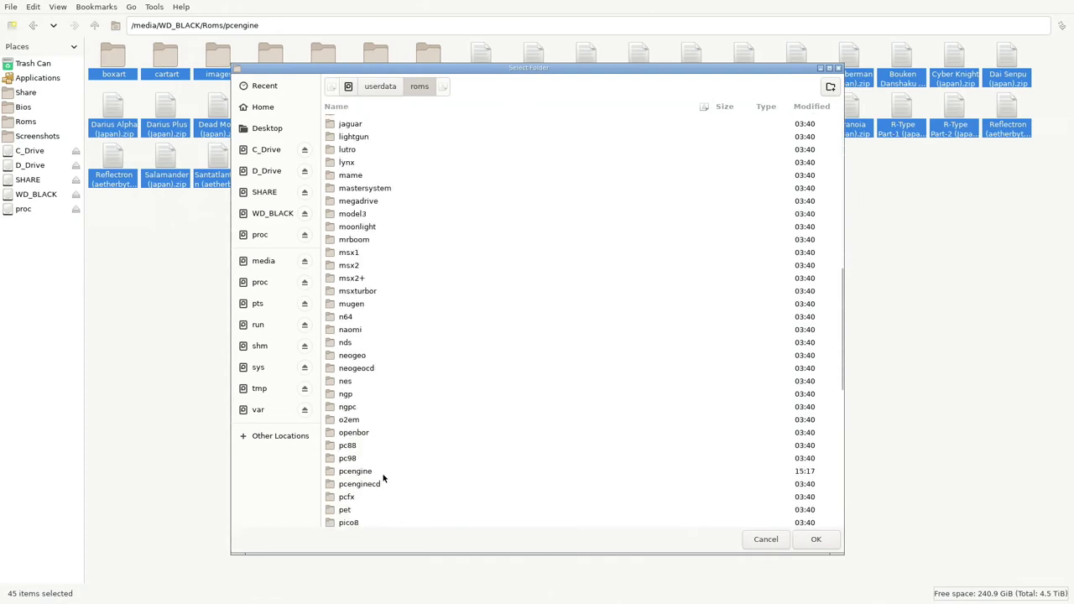
pyautogui.doubleClick(360, 473)
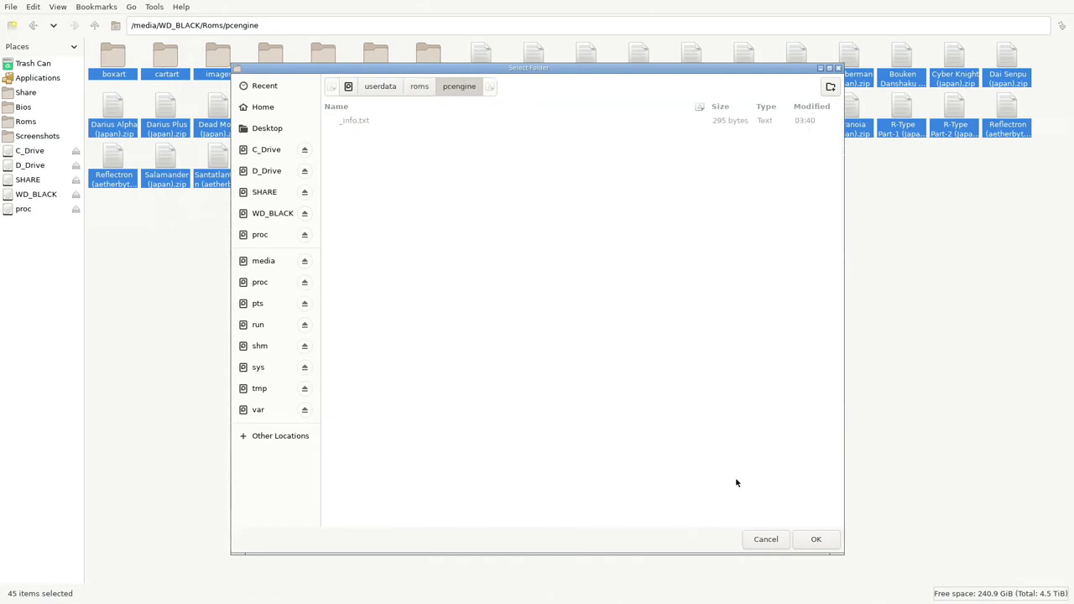
pyautogui.click(817, 540)
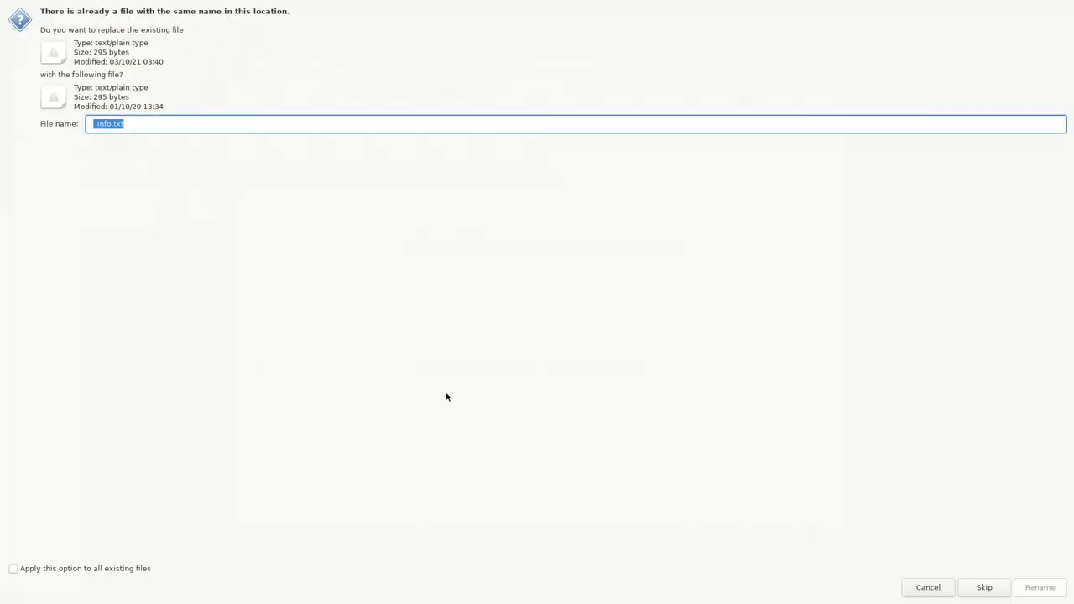
pyautogui.click(986, 588)
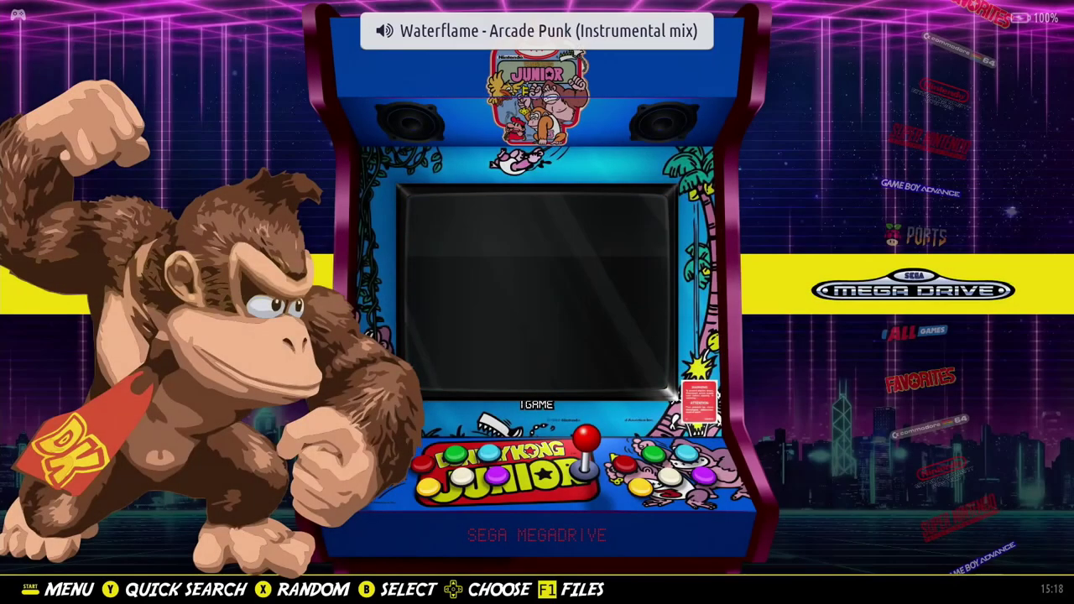
# Step: From the Main Menu, run Games Settings > Update Games Lists
pyautogui.press('Down')
pyautogui.press('Down')
pyautogui.press('Down')
pyautogui.press('Down')
pyautogui.press('Down')
pyautogui.press('Down')
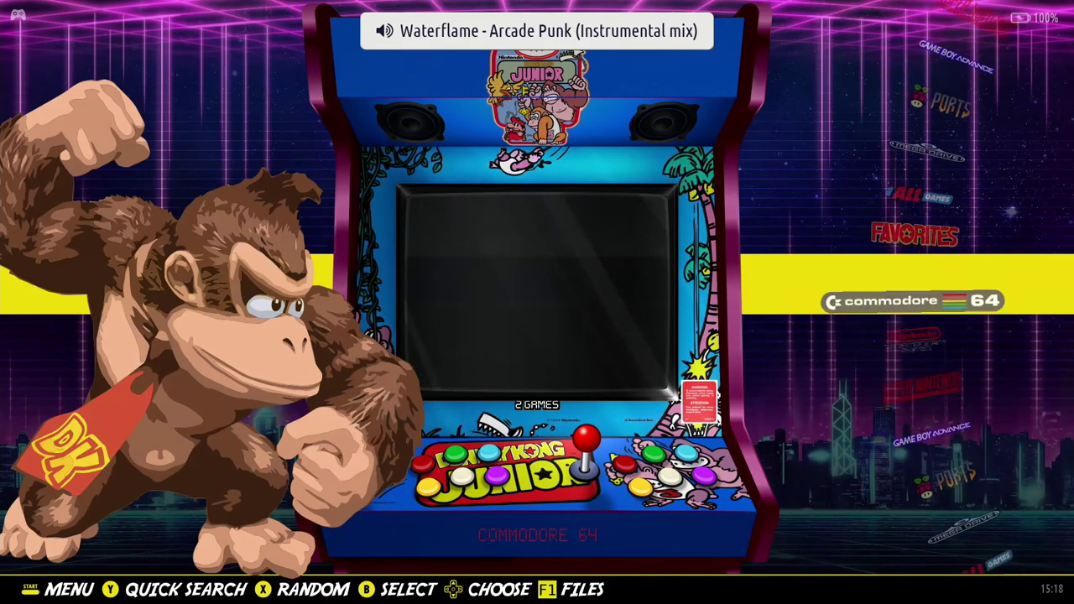
pyautogui.press('Down')
pyautogui.press('Down')
pyautogui.press('Down')
pyautogui.press('Down')
pyautogui.press('Down')
pyautogui.press('Down')
pyautogui.press('Down')
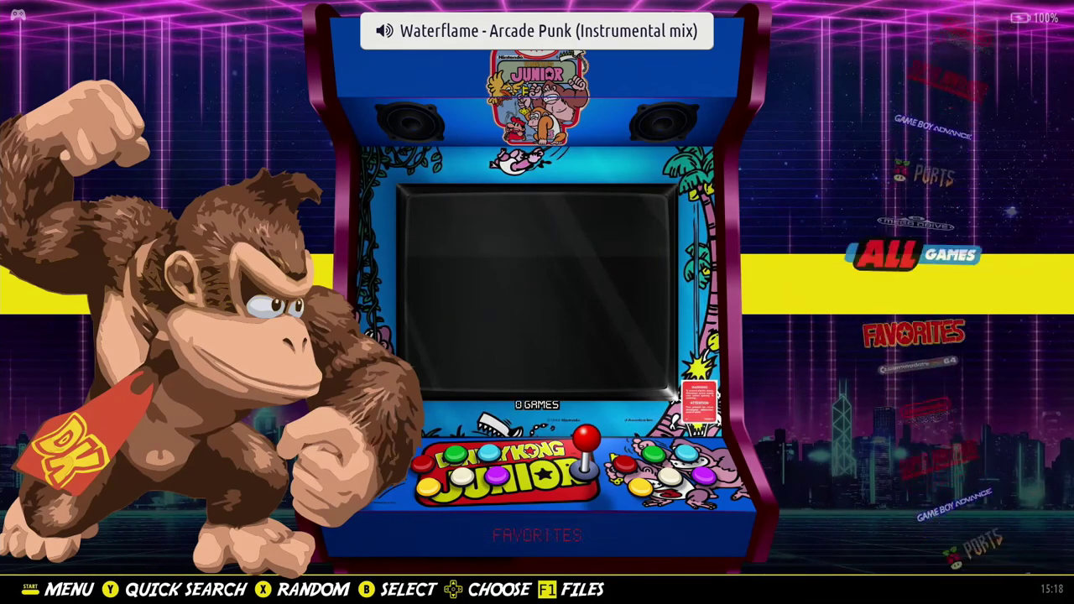
pyautogui.press('Down')
pyautogui.press('Down')
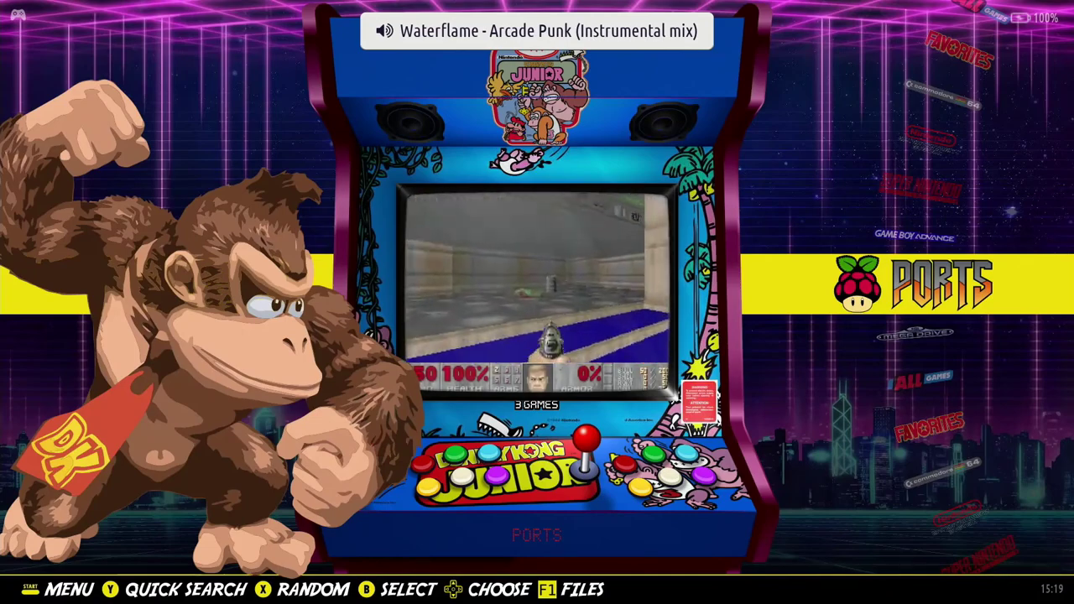
pyautogui.press('space')
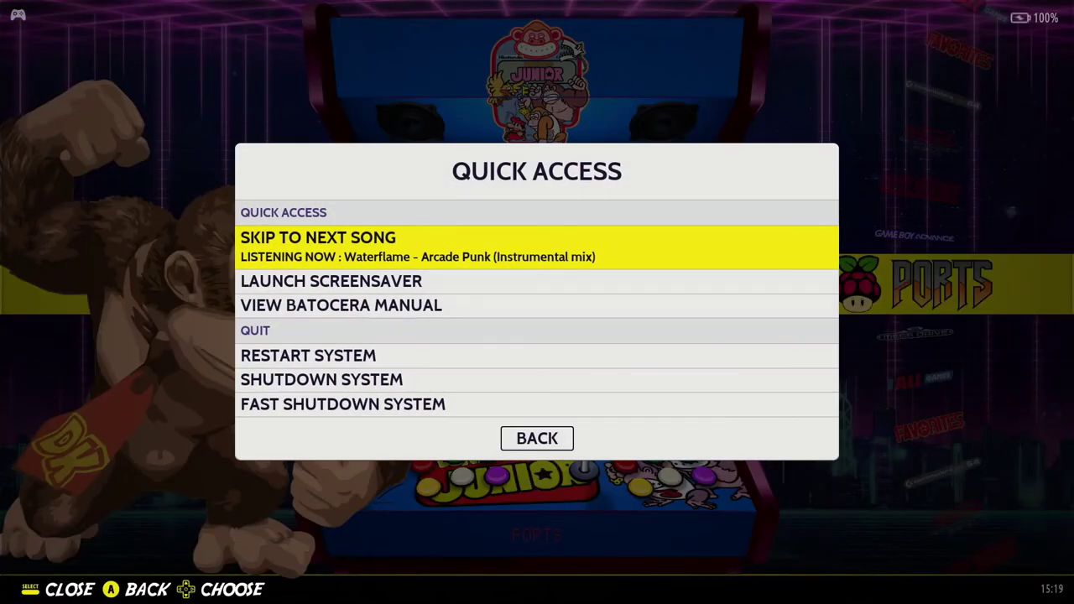
pyautogui.press('space')
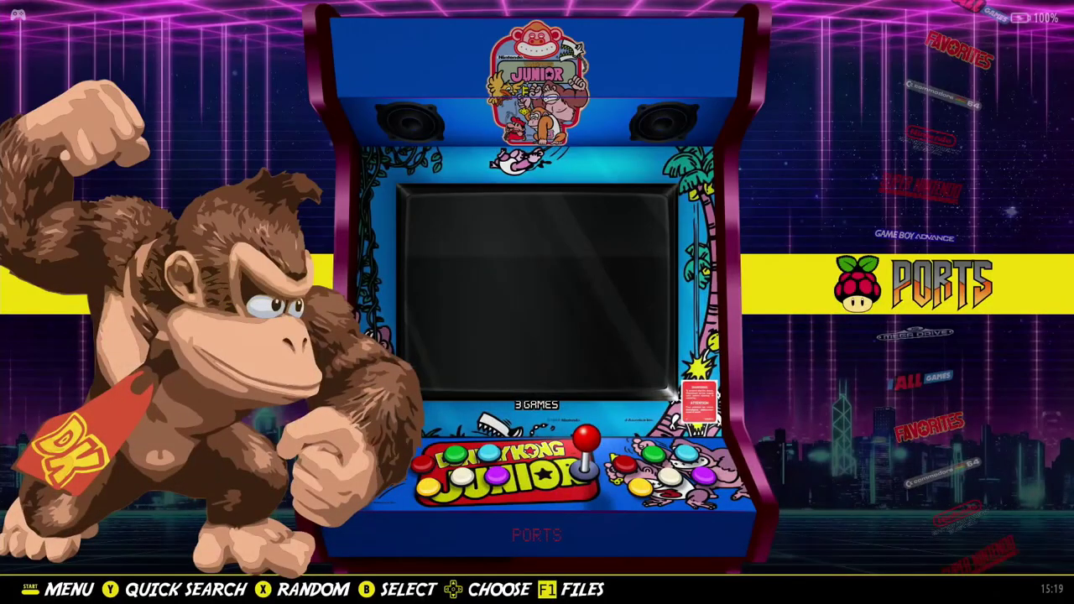
pyautogui.press('Return')
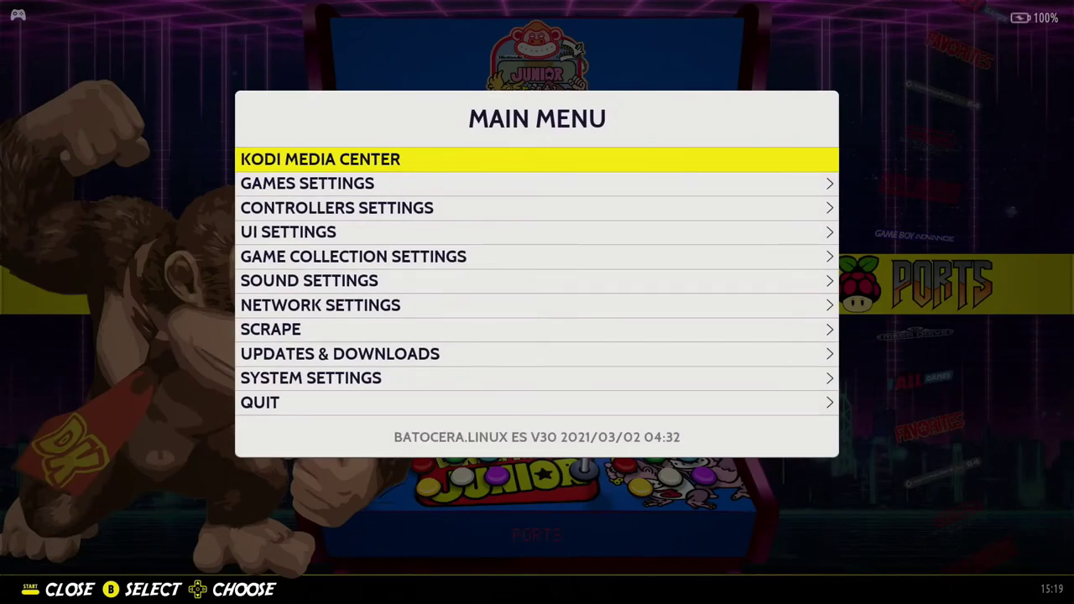
pyautogui.press('Down')
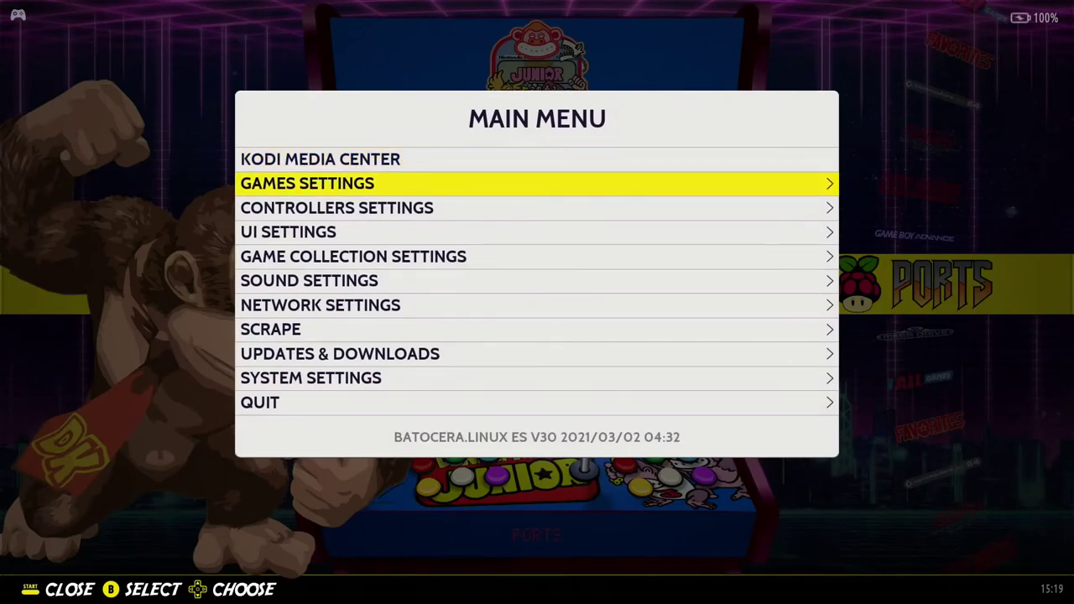
pyautogui.press('Return')
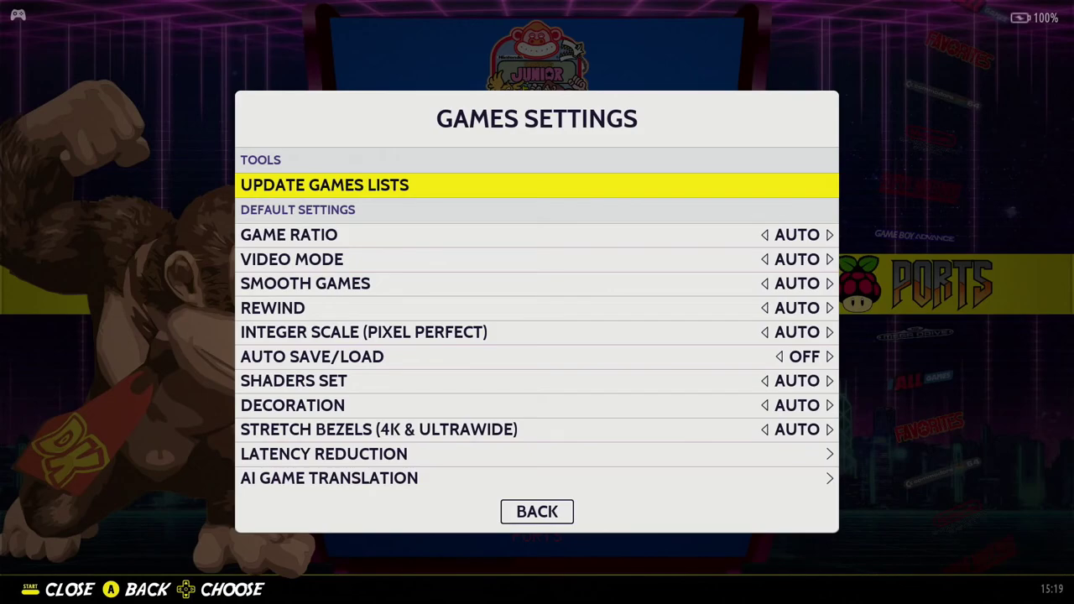
pyautogui.press('Return')
pyautogui.press('Return')
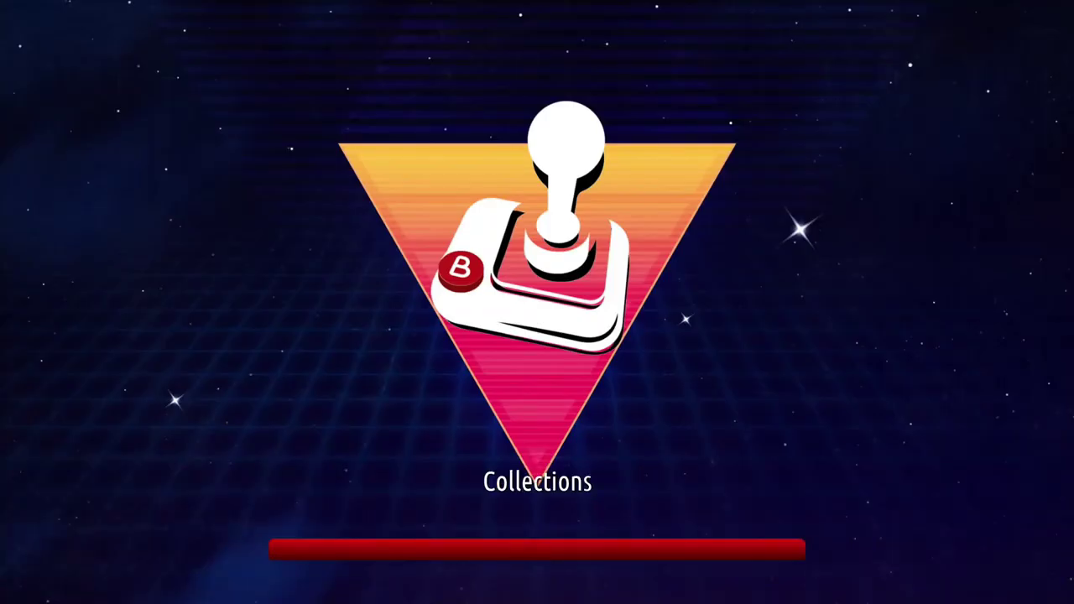
# Step: Open ColecoVision and check the All Games list for new PC Engine titles like Galaga '90
pyautogui.press('Down')
pyautogui.press('Down')
pyautogui.press('Down')
pyautogui.press('Down')
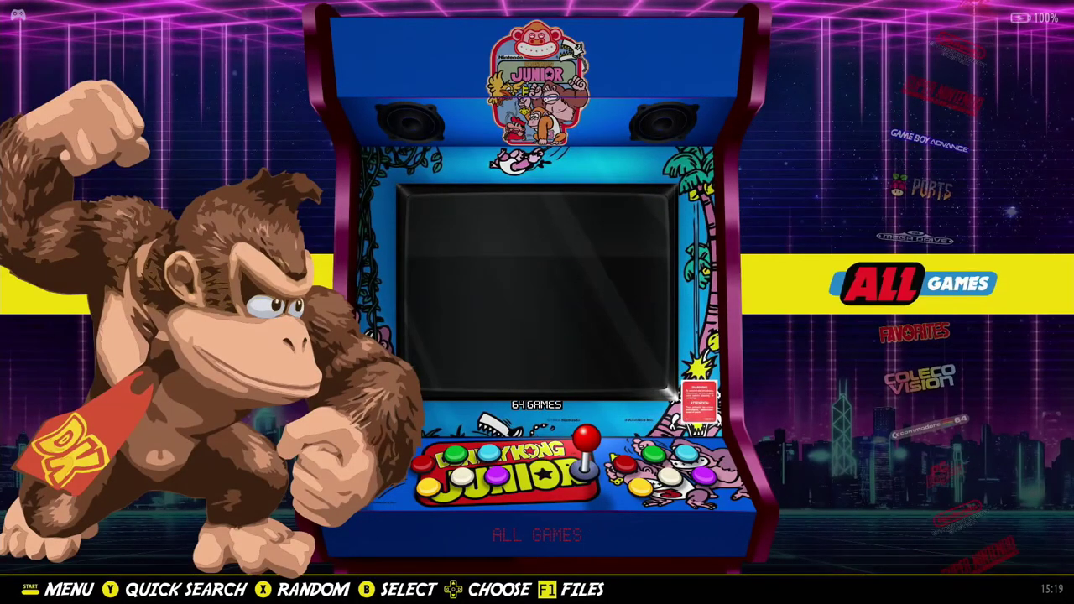
pyautogui.press('Return')
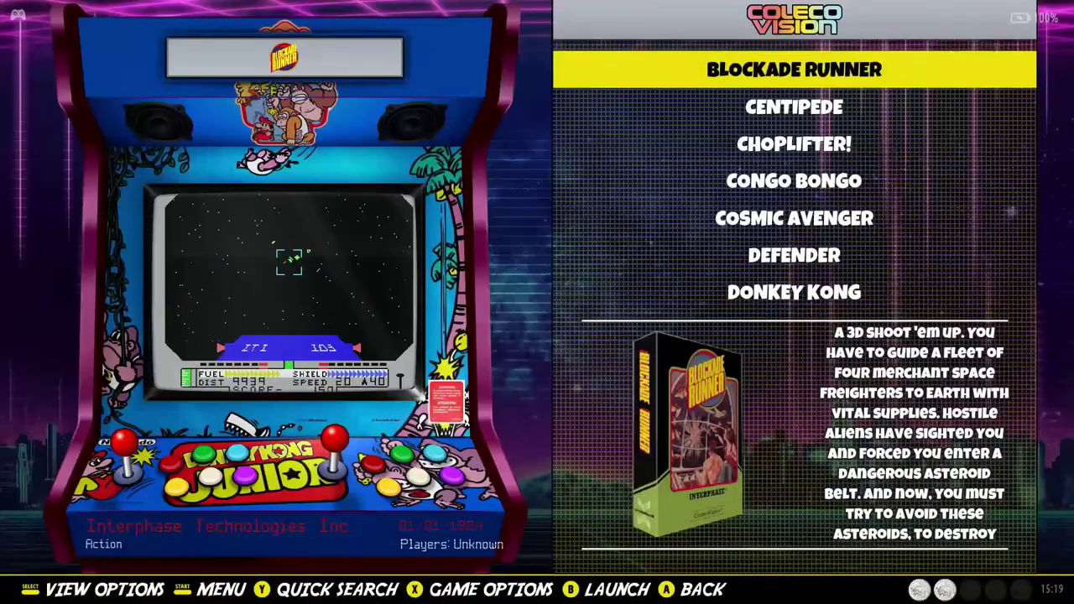
pyautogui.press('Down')
pyautogui.press('Down')
pyautogui.press('Down')
pyautogui.press('Down')
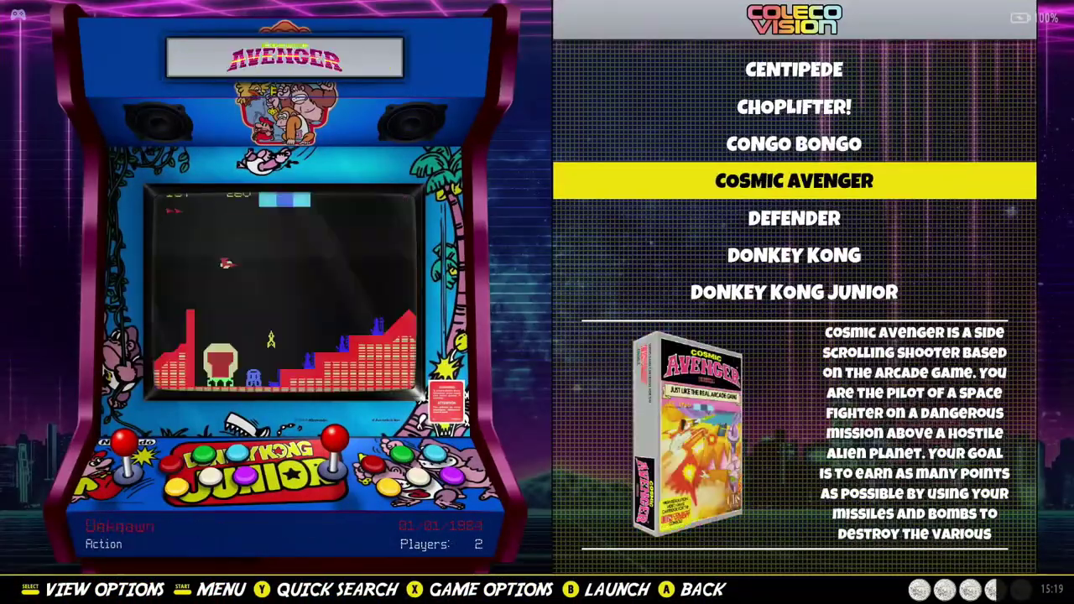
pyautogui.press('Down')
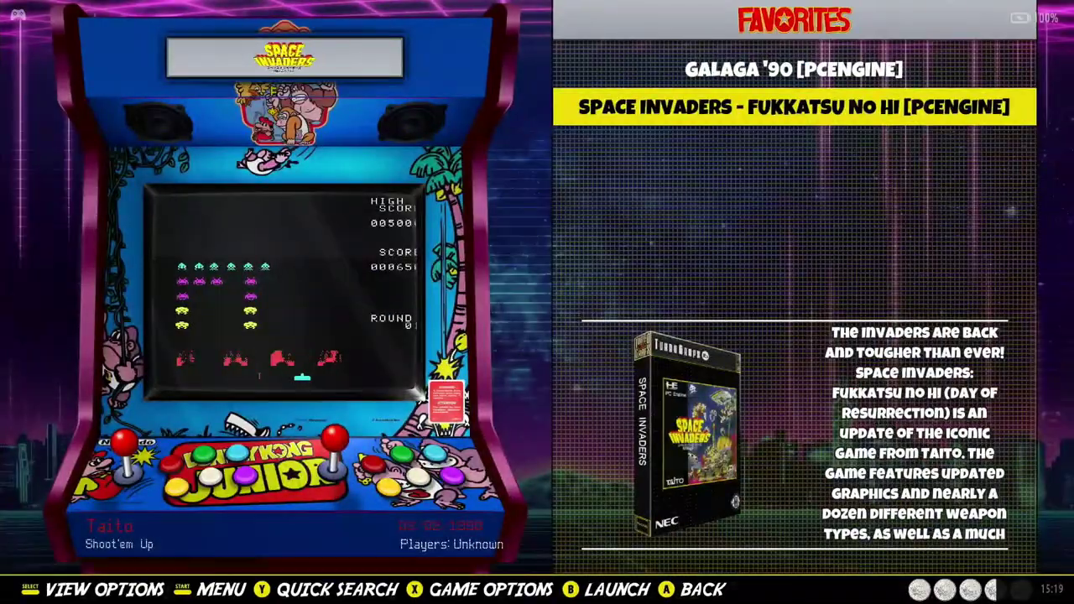
pyautogui.press('Left')
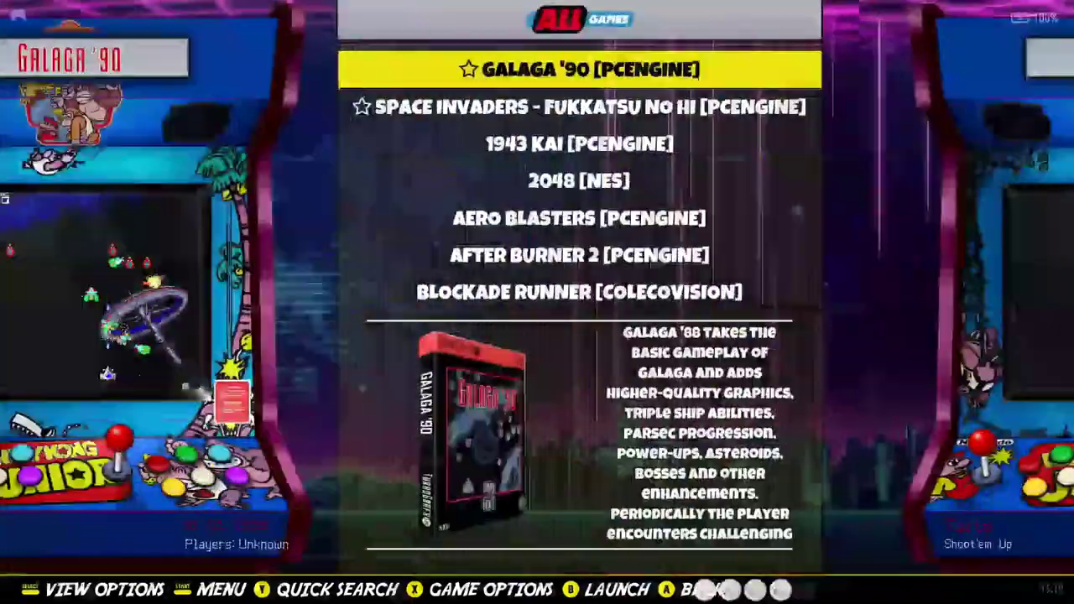
pyautogui.press('Down')
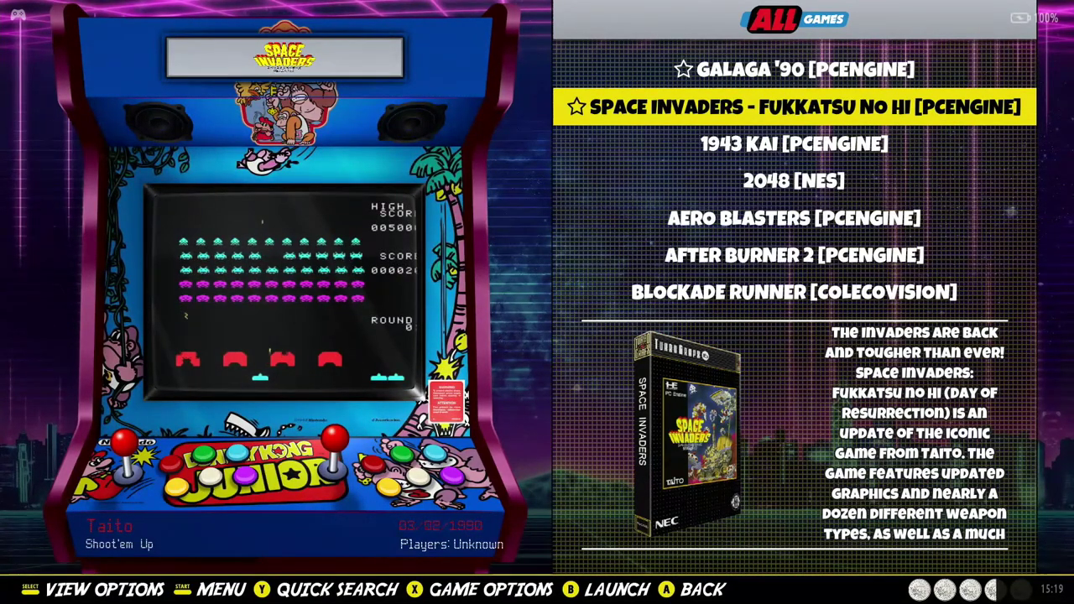
pyautogui.press('Up')
pyautogui.press('Left')
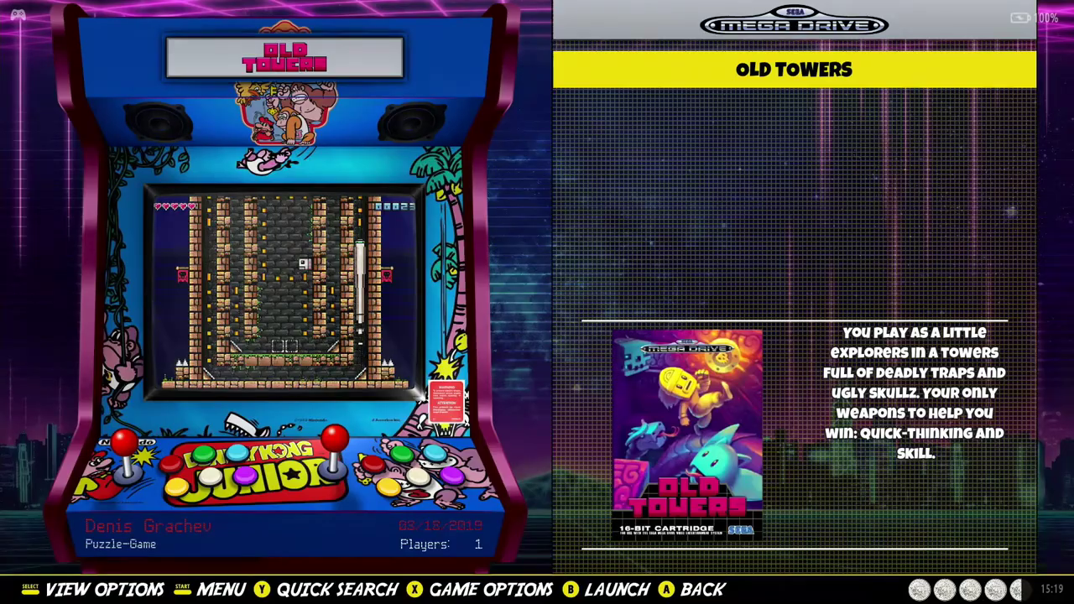
pyautogui.press('Escape')
# Step: Reopen the ColecoVision game list and settle on Galaxian
pyautogui.press('Down')
pyautogui.press('Down')
pyautogui.press('Down')
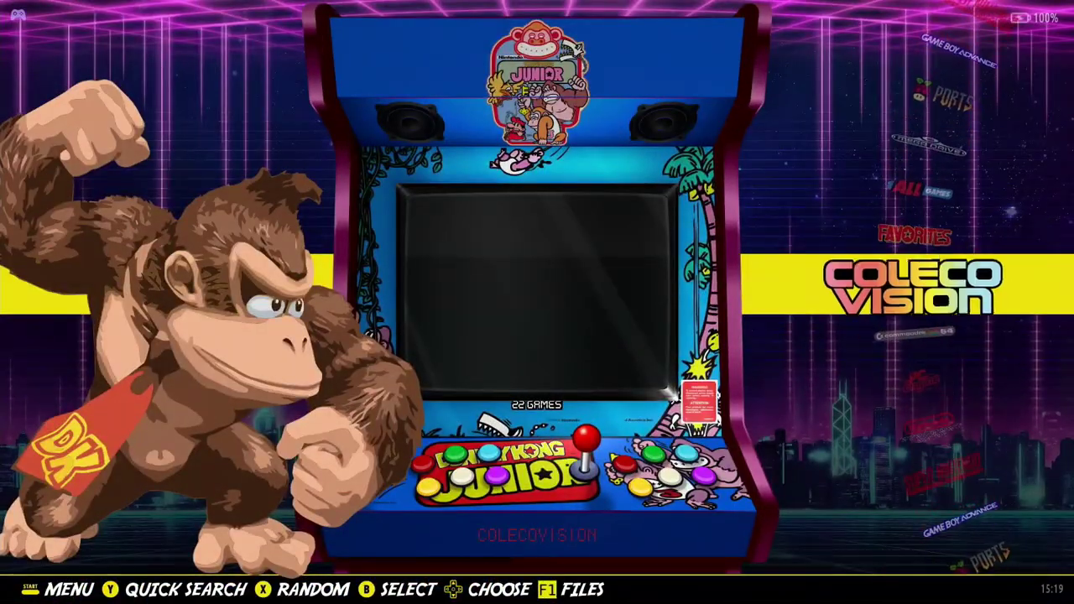
pyautogui.press('Return')
pyautogui.press('Down')
pyautogui.press('Down')
pyautogui.press('Down')
pyautogui.press('Down')
pyautogui.press('Down')
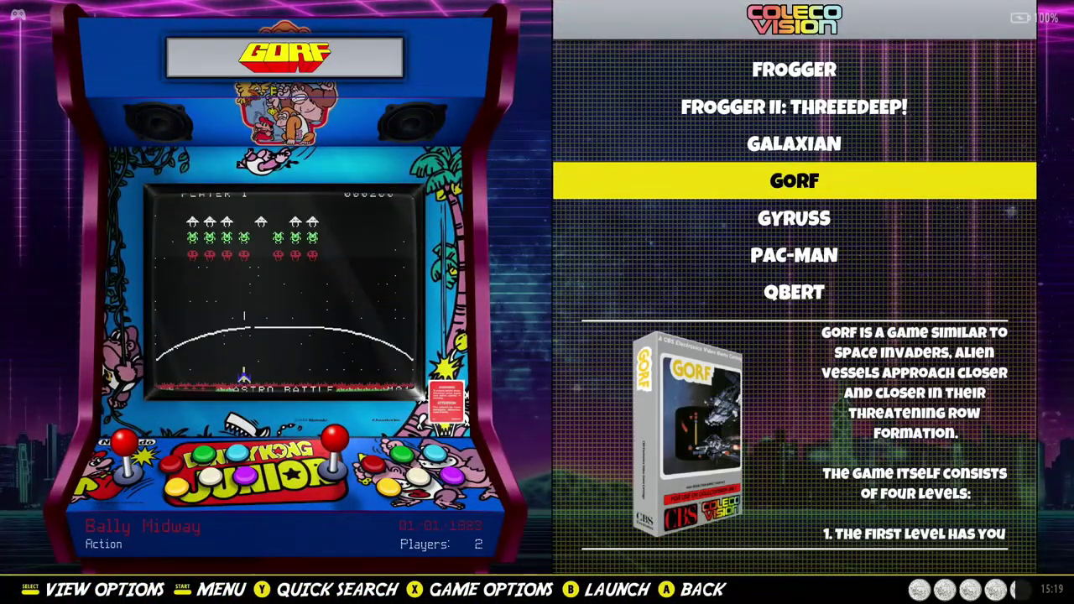
pyautogui.press('Up')
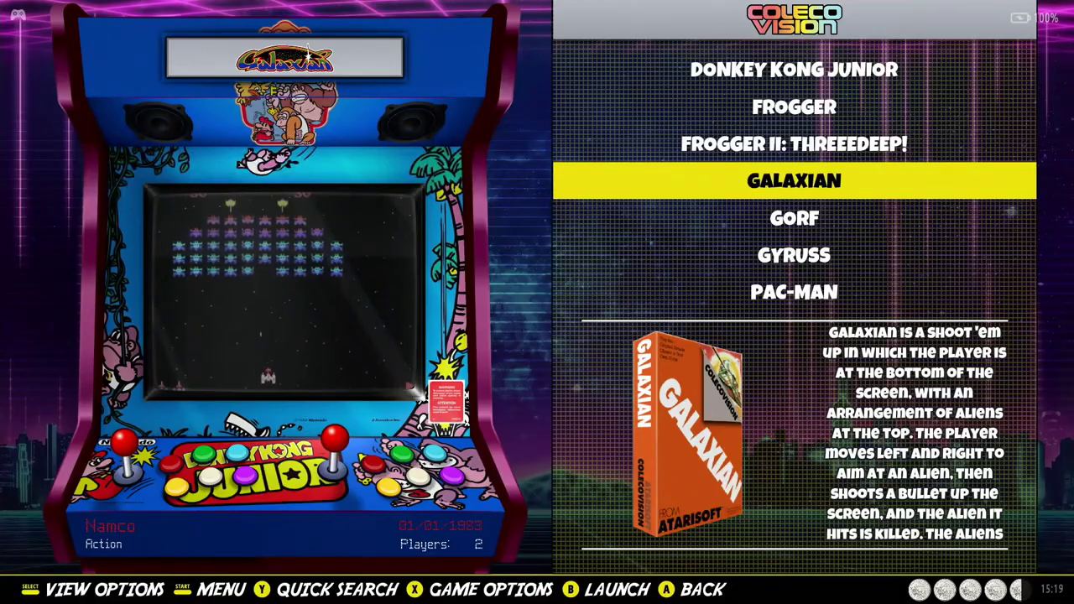
# Step: Launch Galaxian, play a one-player game to a score of 210, then quit
pyautogui.press('Return')
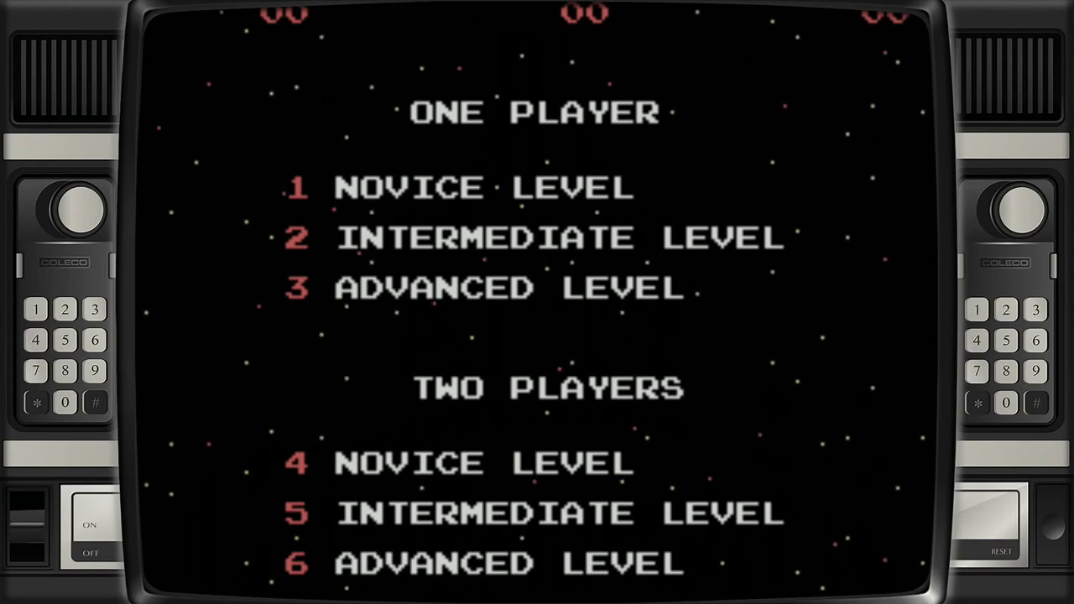
pyautogui.press('1')
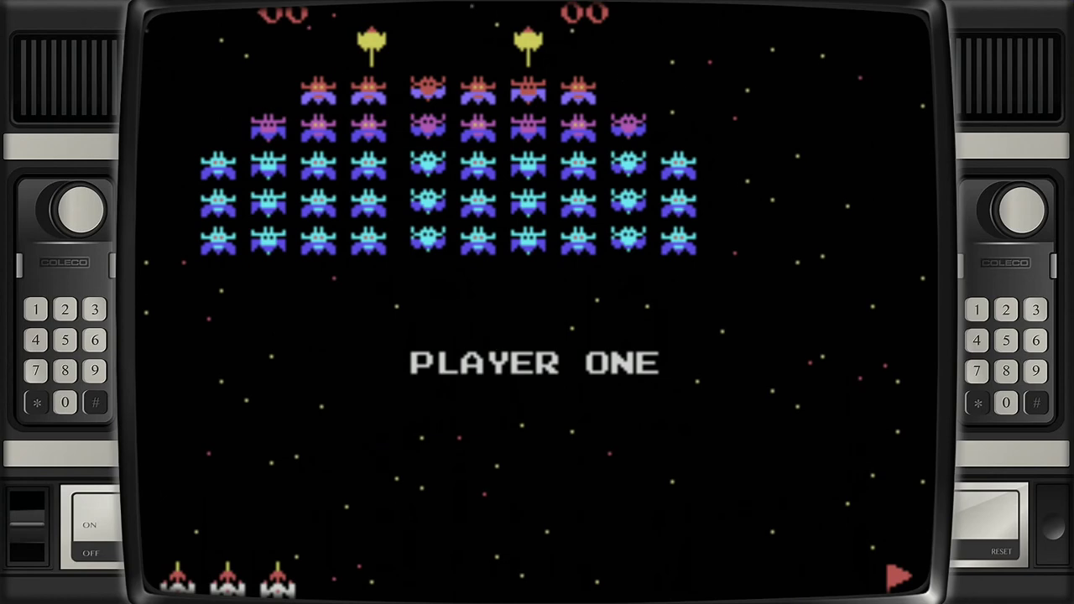
pyautogui.press('Left')
pyautogui.press('Right')
pyautogui.press('space')
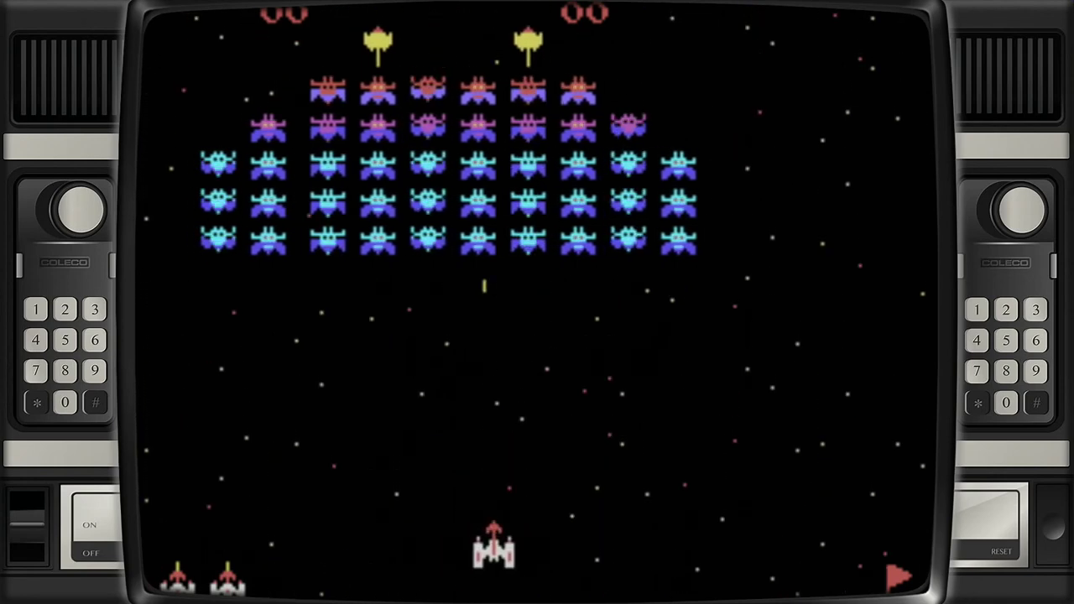
pyautogui.press('Right')
pyautogui.press('space')
pyautogui.press('space')
pyautogui.press('space')
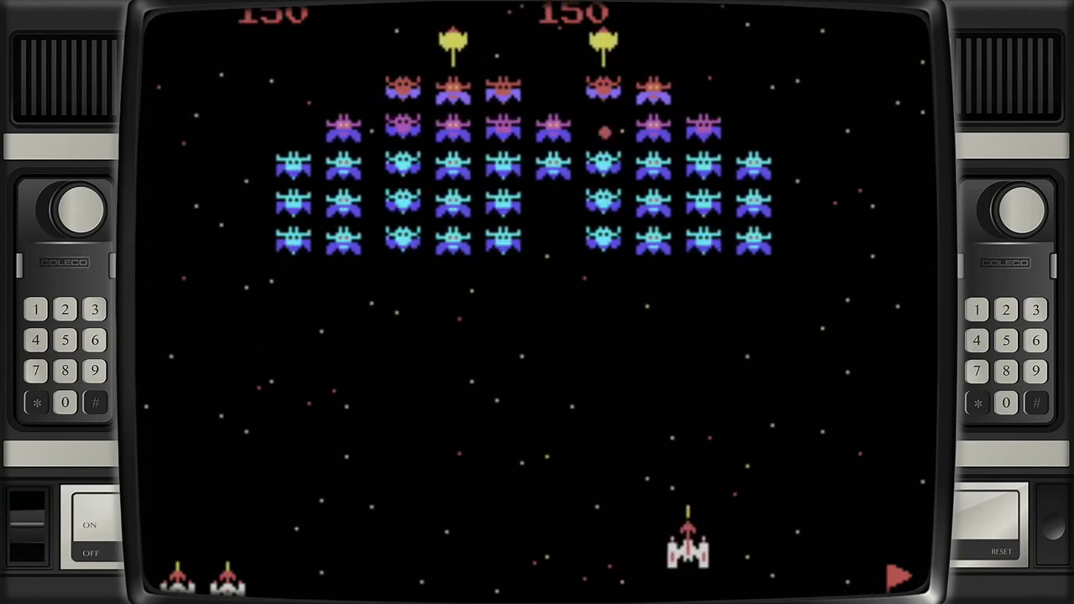
pyautogui.press('Right')
pyautogui.press('space')
pyautogui.press('Left')
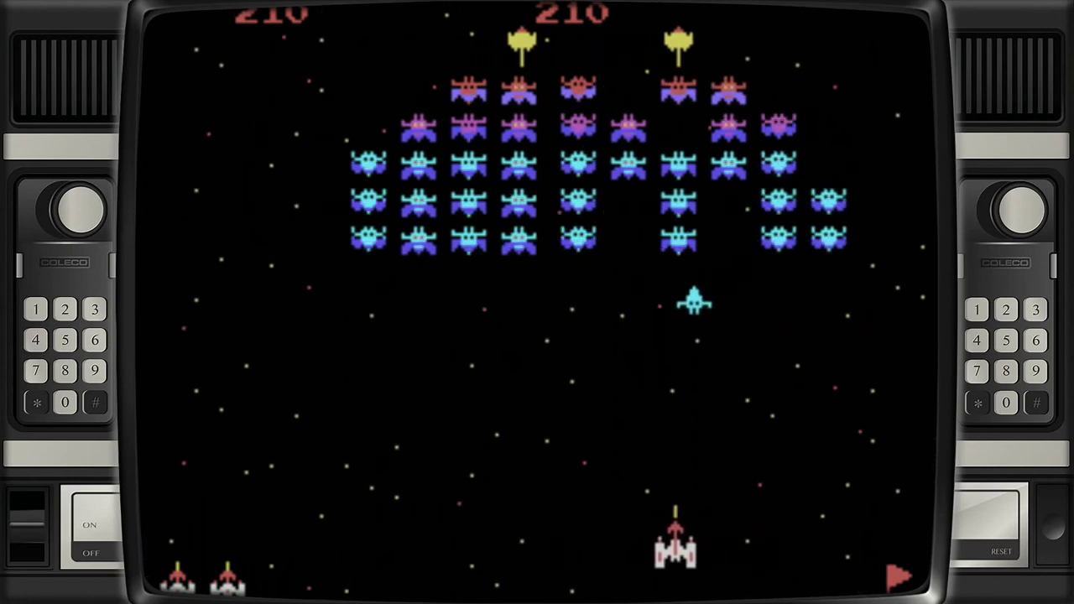
pyautogui.press('space')
pyautogui.press('Left')
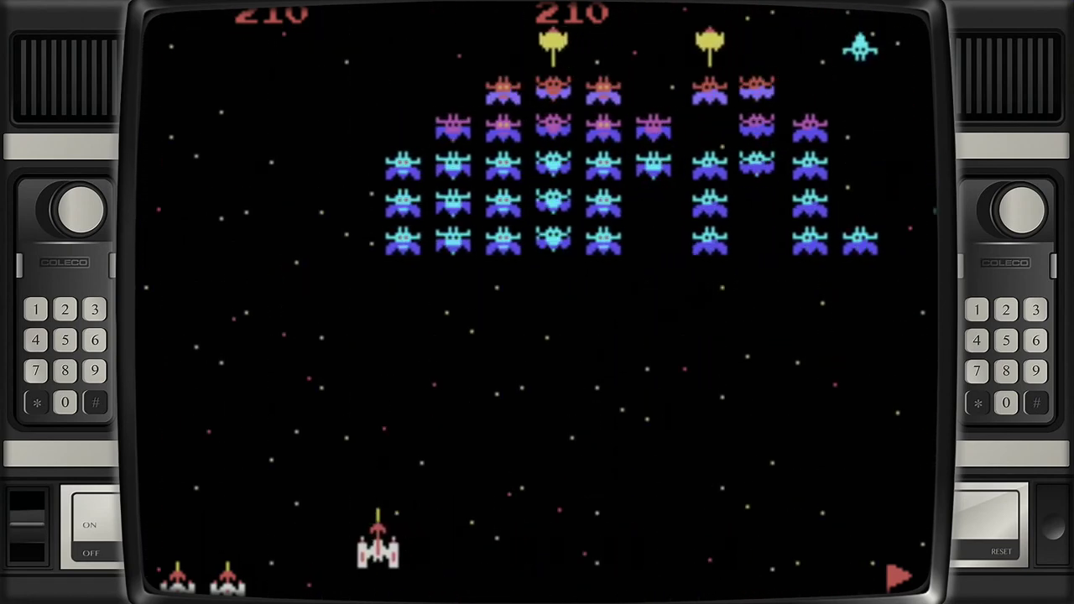
pyautogui.press('Escape')
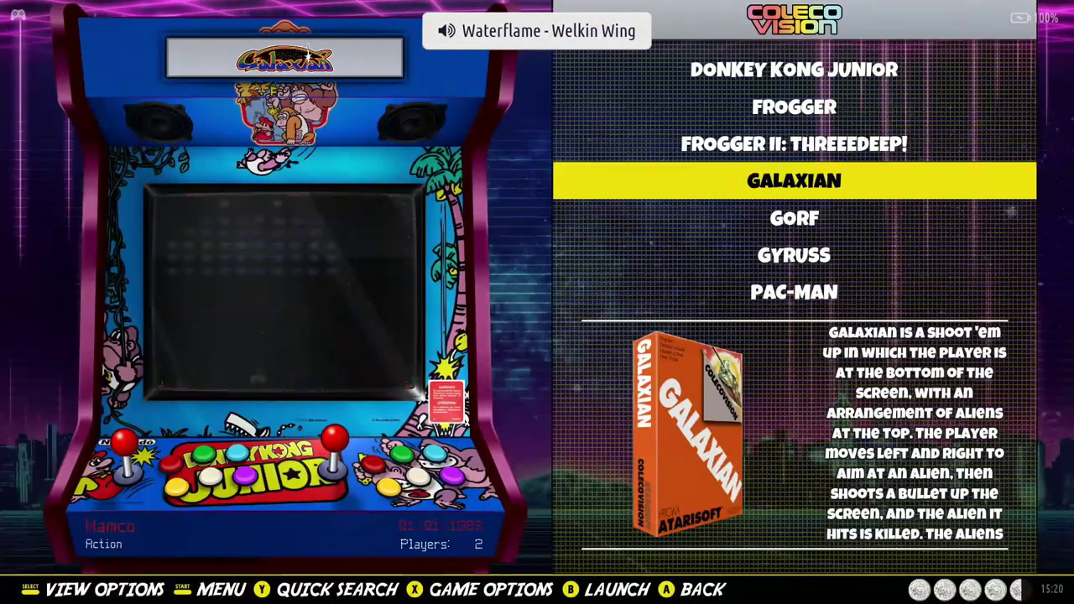
# Step: Back out to the systems carousel and open the PC Engine game list
pyautogui.press('Up')
pyautogui.press('Up')
pyautogui.press('Up')
pyautogui.press('Up')
pyautogui.press('BackSpace')
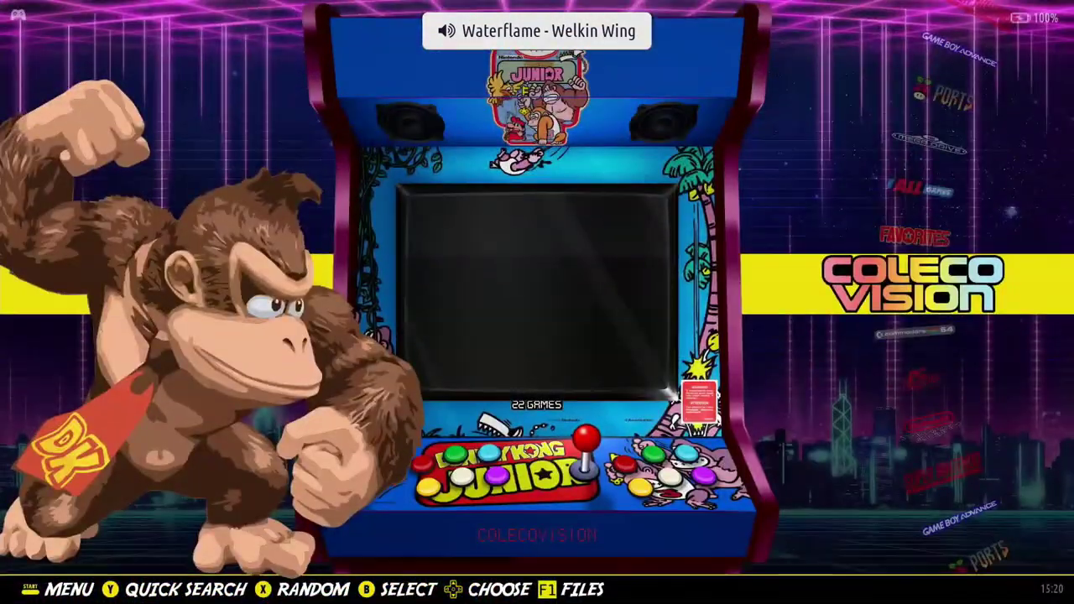
pyautogui.press('Down')
pyautogui.press('Down')
pyautogui.press('Return')
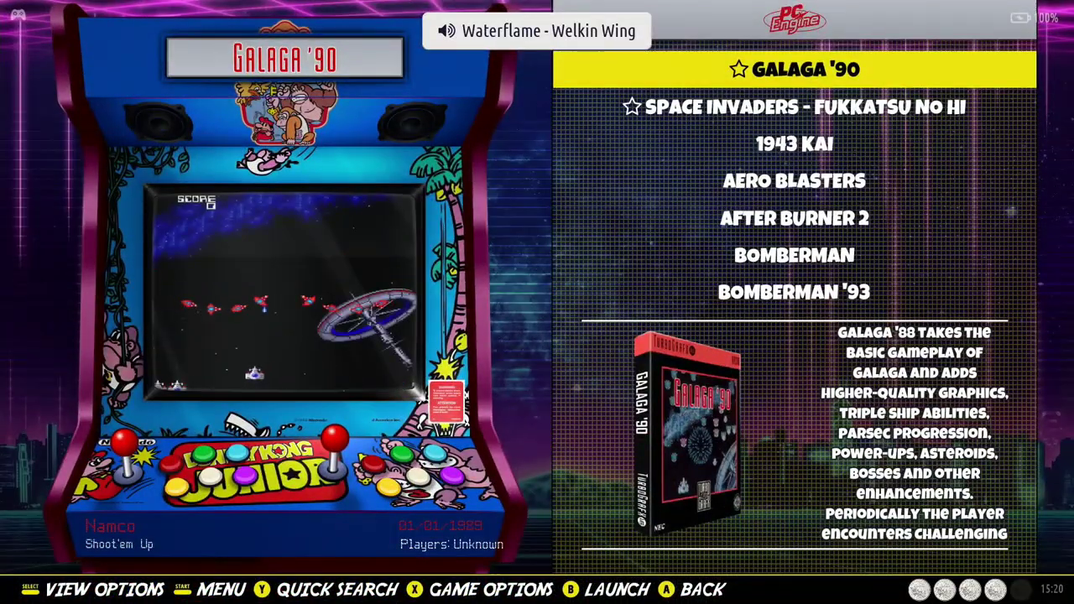
# Step: Browse the PC Engine list past Bomberman '94 and Dead Moon, then launch Galaga '90
pyautogui.press('Down')
pyautogui.press('Down')
pyautogui.press('Down')
pyautogui.press('Down')
pyautogui.press('Down')
pyautogui.press('Down')
pyautogui.press('Down')
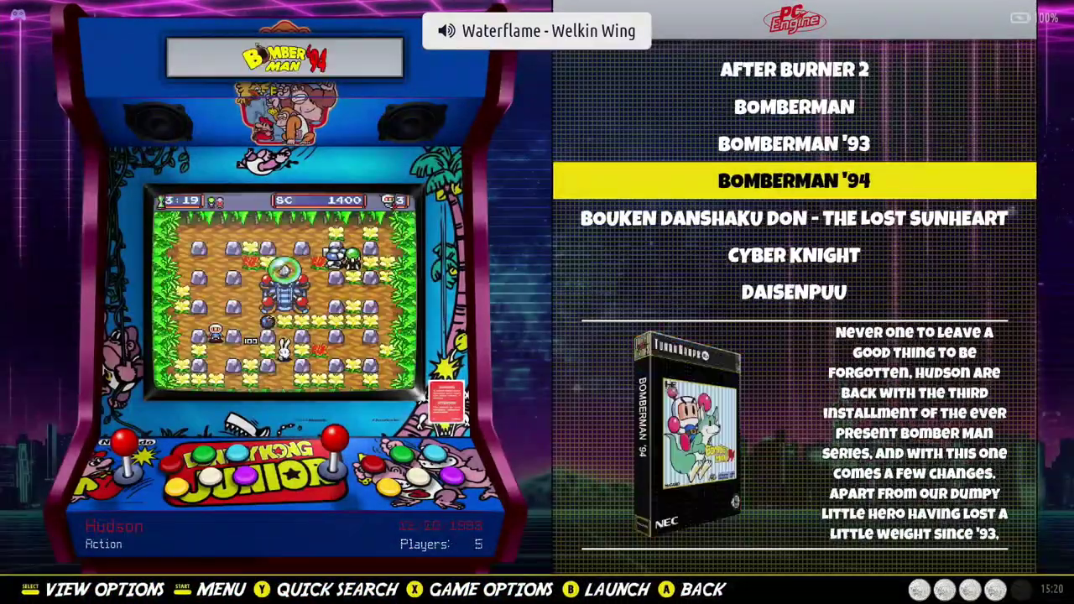
pyautogui.press('Down')
pyautogui.press('Down')
pyautogui.press('Down')
pyautogui.press('Down')
pyautogui.press('Down')
pyautogui.press('Down')
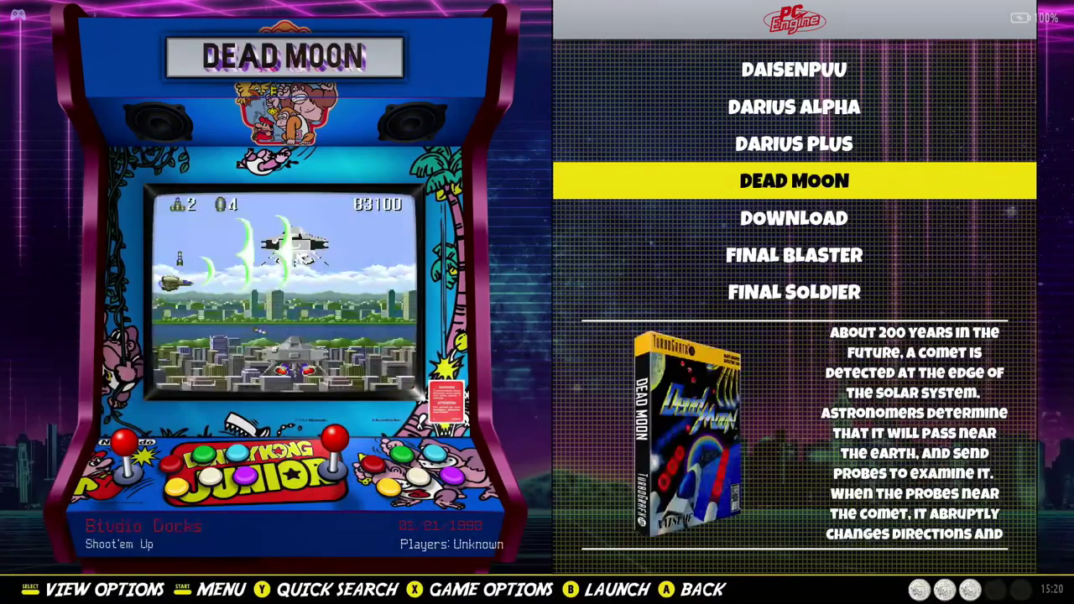
pyautogui.press('Up')
pyautogui.press('Up')
pyautogui.press('Up')
pyautogui.press('Up')
pyautogui.press('Up')
pyautogui.press('Up')
pyautogui.press('Up')
pyautogui.press('Up')
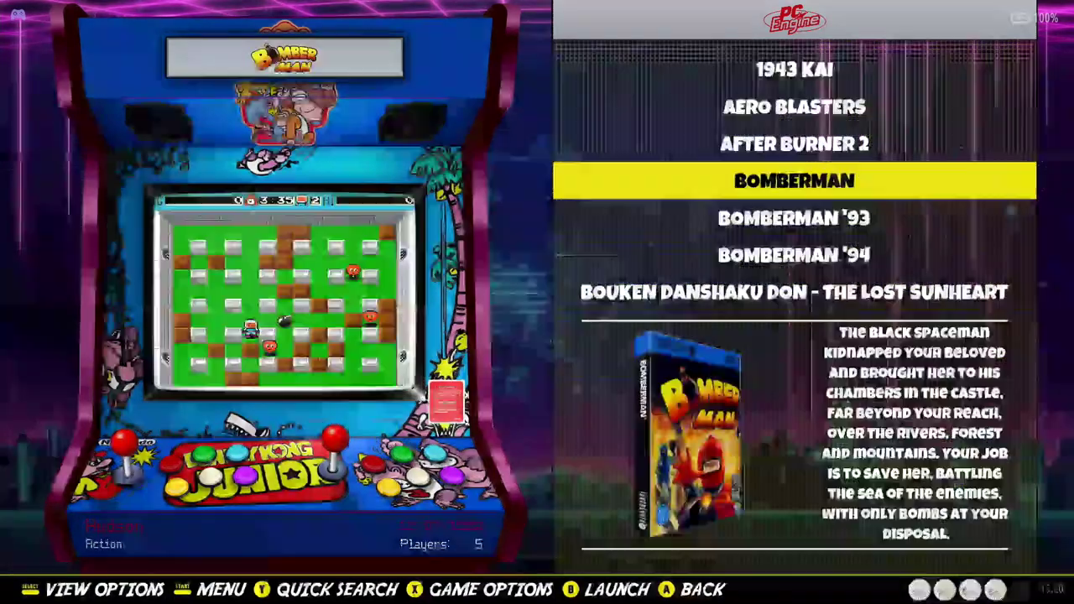
pyautogui.press('Up')
pyautogui.press('Up')
pyautogui.press('Up')
pyautogui.press('Up')
pyautogui.press('Up')
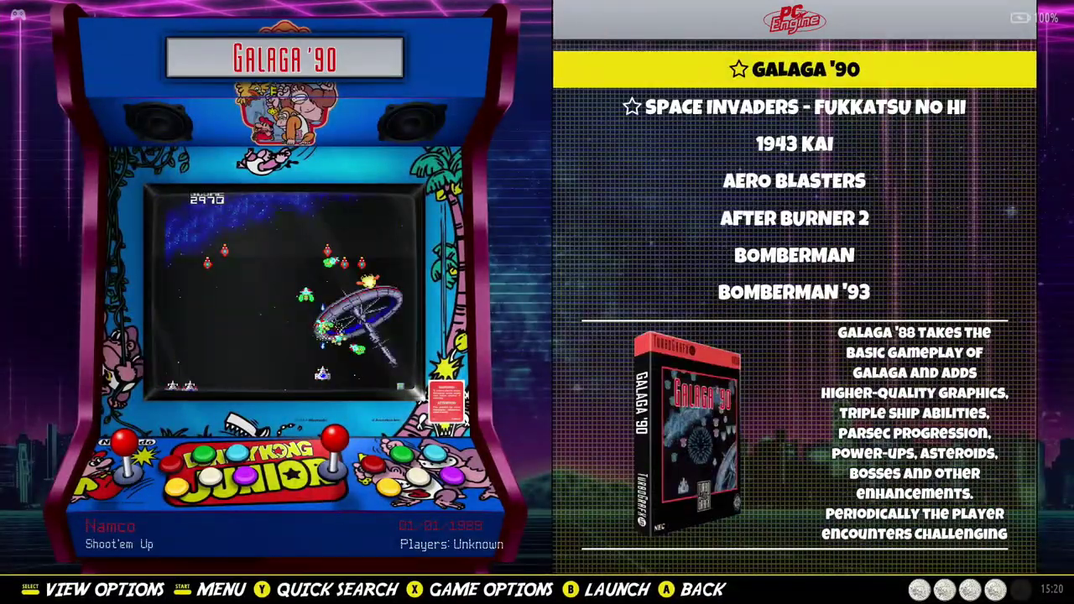
pyautogui.press('Return')
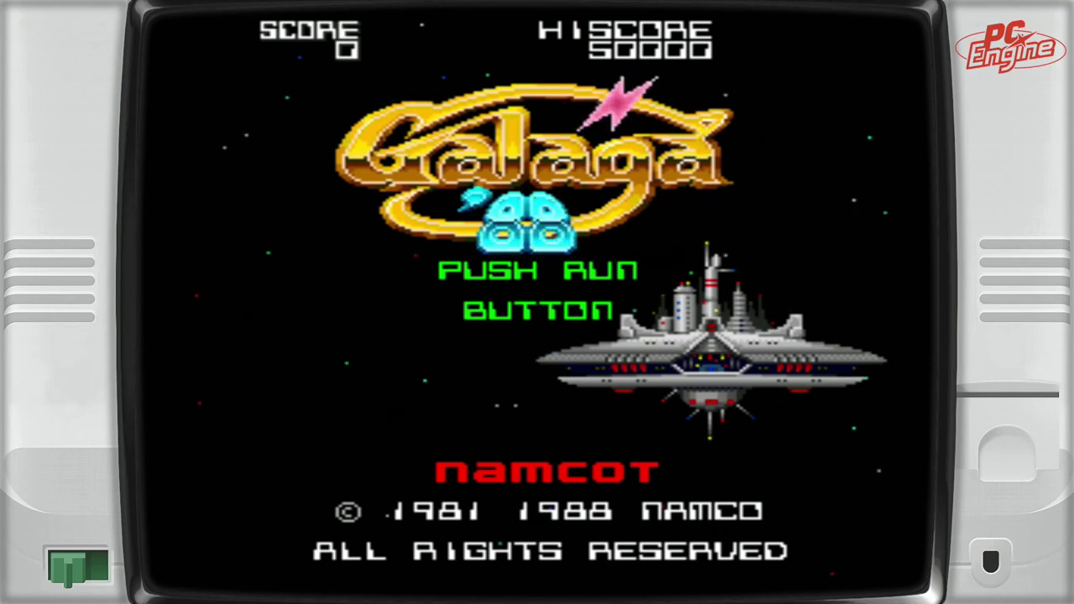
# Step: Start Galaga '90 with a single ship and play stage 1 to a score of 4780
pyautogui.press('Return')
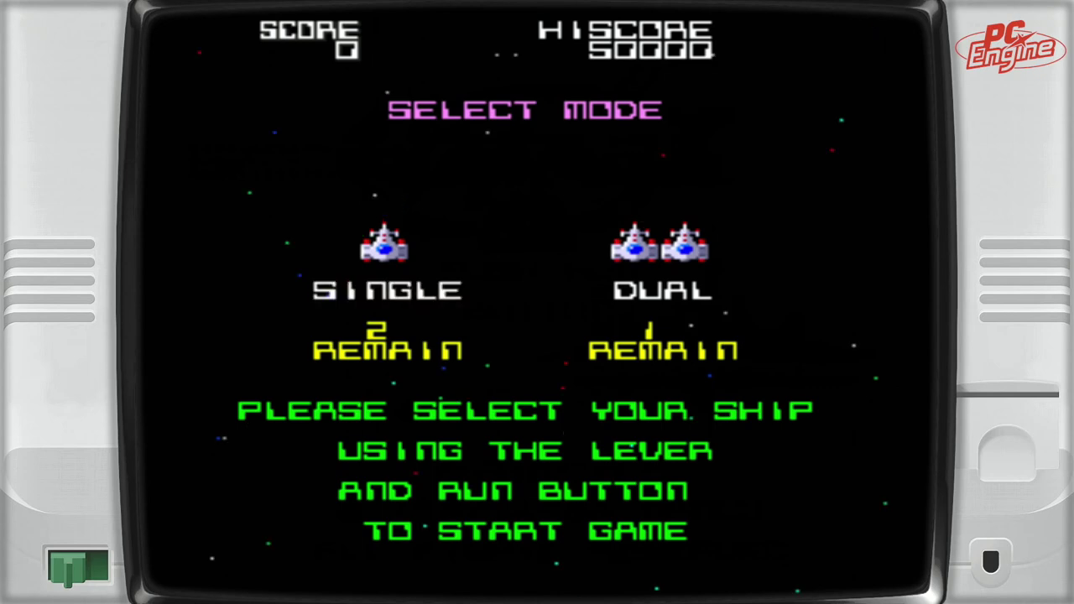
pyautogui.press('Return')
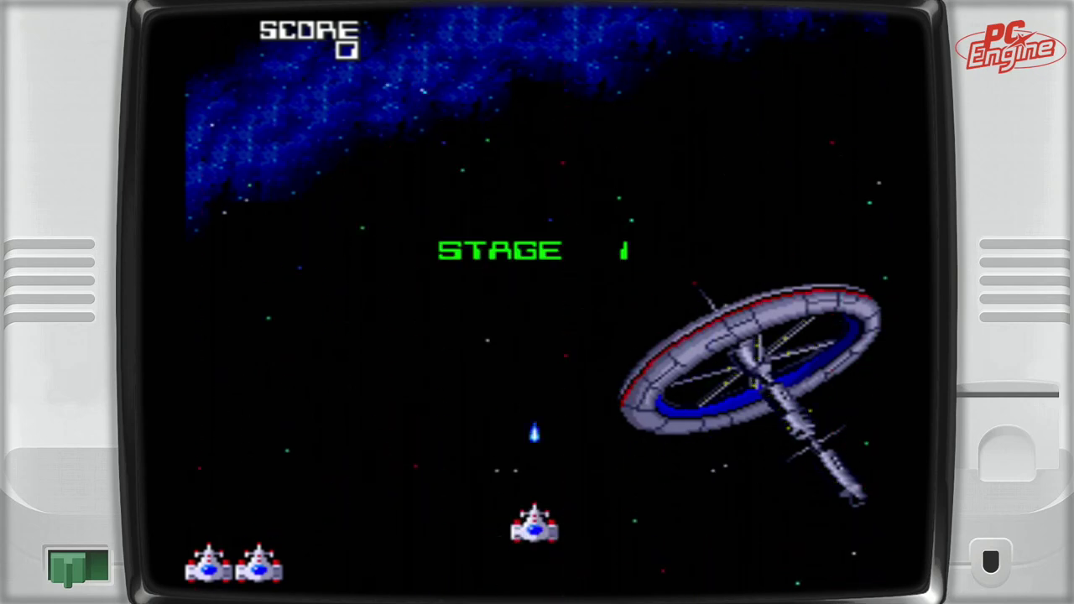
pyautogui.press('Right')
pyautogui.press('Left')
pyautogui.press('z')
pyautogui.press('z')
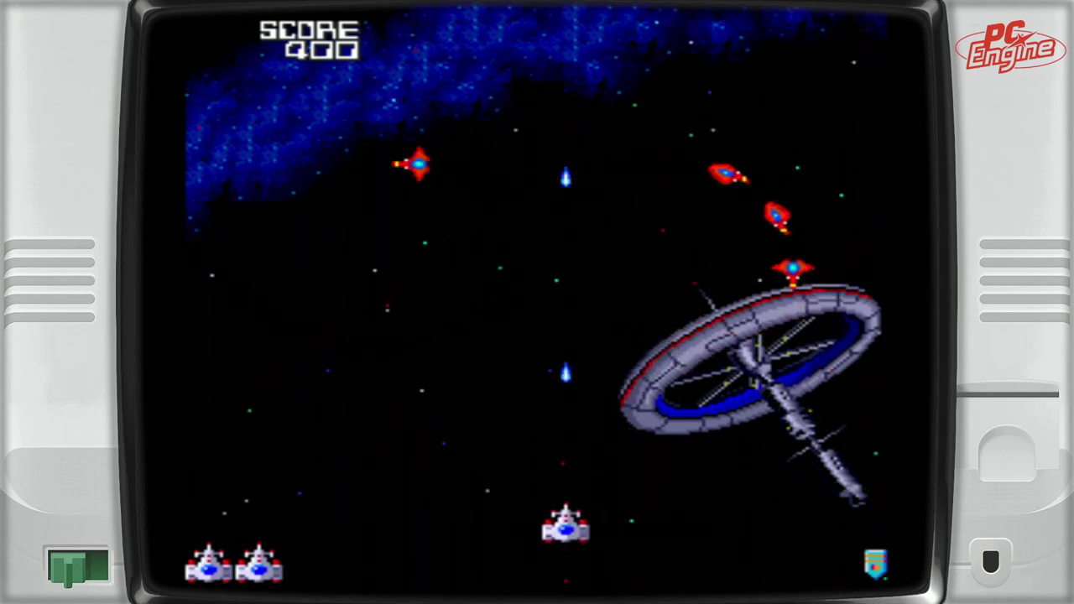
pyautogui.press('Right')
pyautogui.press('Left')
pyautogui.press('z')
pyautogui.press('z')
pyautogui.press('z')
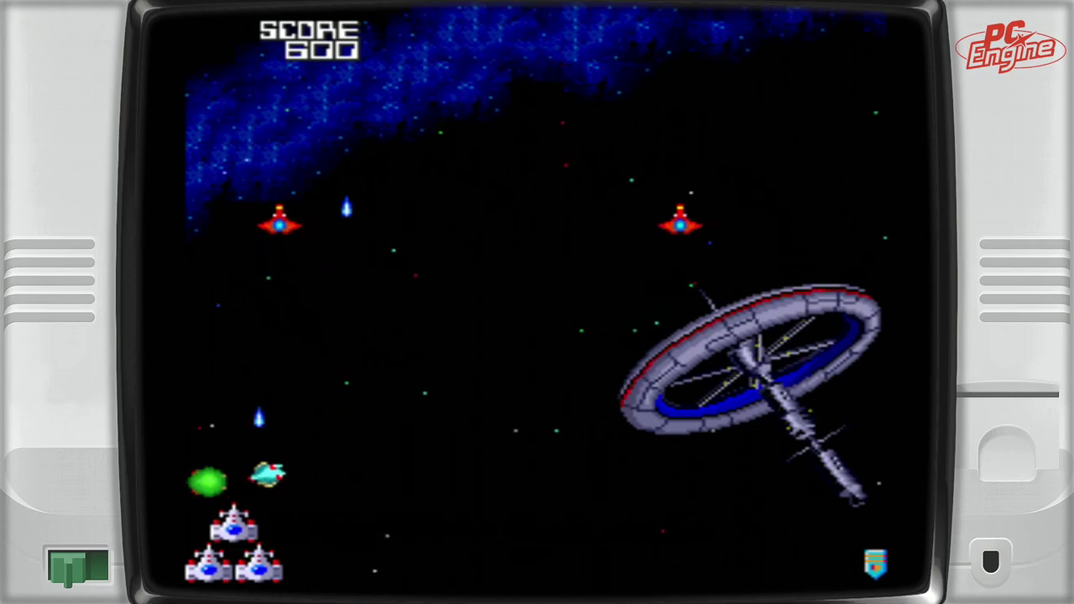
pyautogui.press('Right')
pyautogui.press('z')
pyautogui.press('z')
pyautogui.press('Left')
pyautogui.press('z')
pyautogui.press('Right')
pyautogui.press('z')
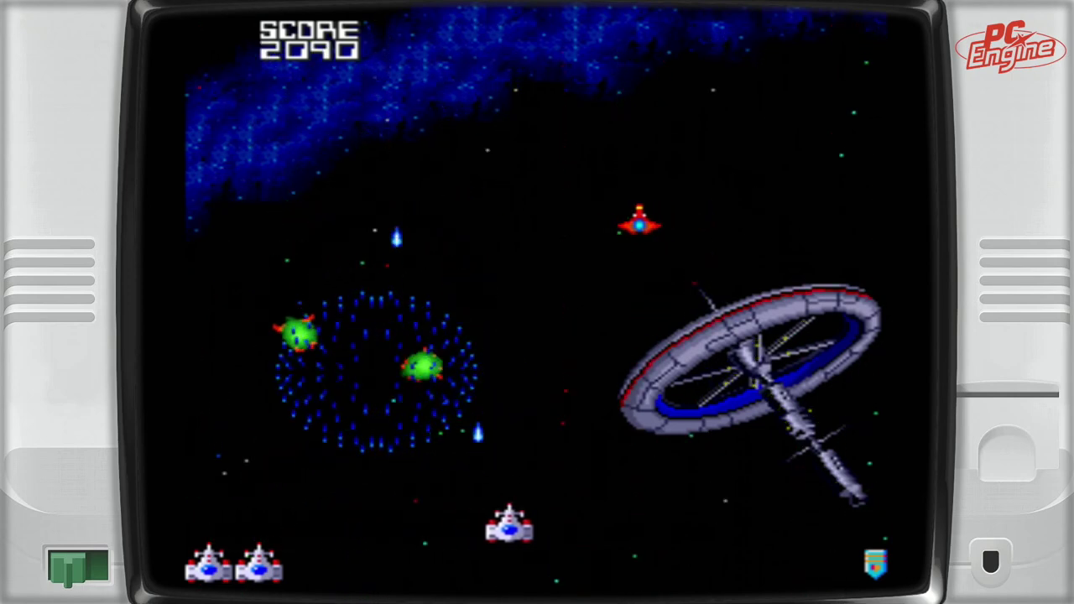
pyautogui.press('Right')
pyautogui.press('z')
pyautogui.press('Left')
pyautogui.press('z')
pyautogui.press('Right')
pyautogui.press('z')
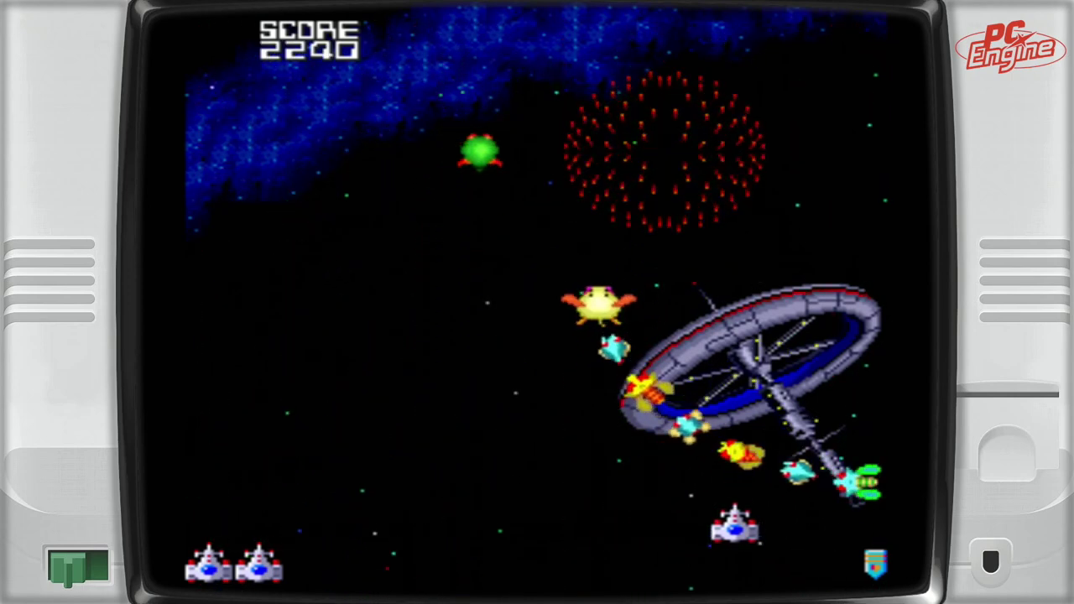
pyautogui.press('Left')
pyautogui.press('z')
pyautogui.press('z')
pyautogui.press('z')
pyautogui.press('z')
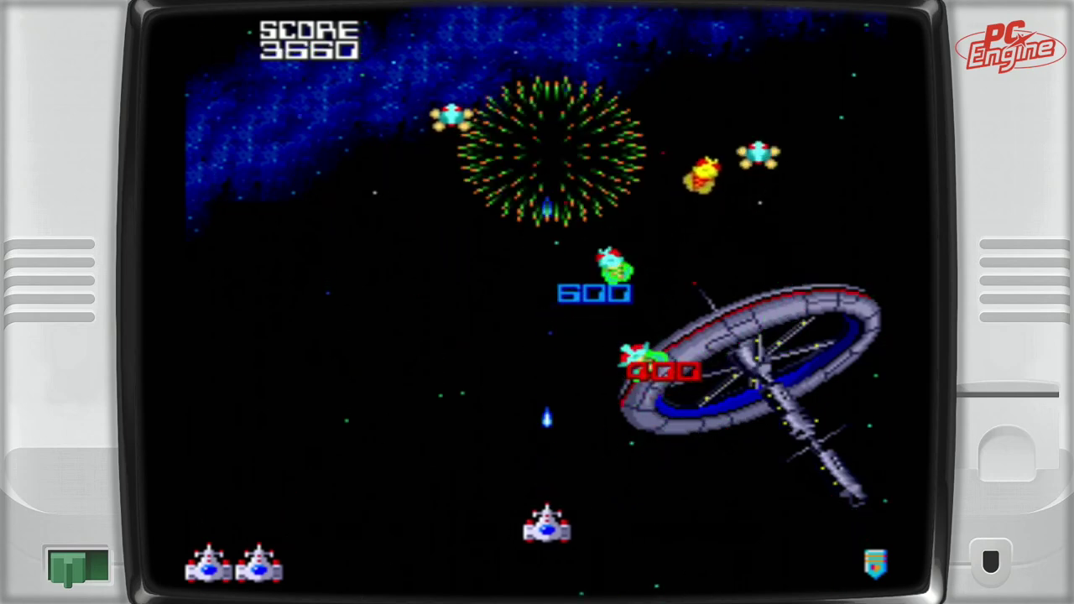
pyautogui.press('Left')
pyautogui.press('z')
pyautogui.press('z')
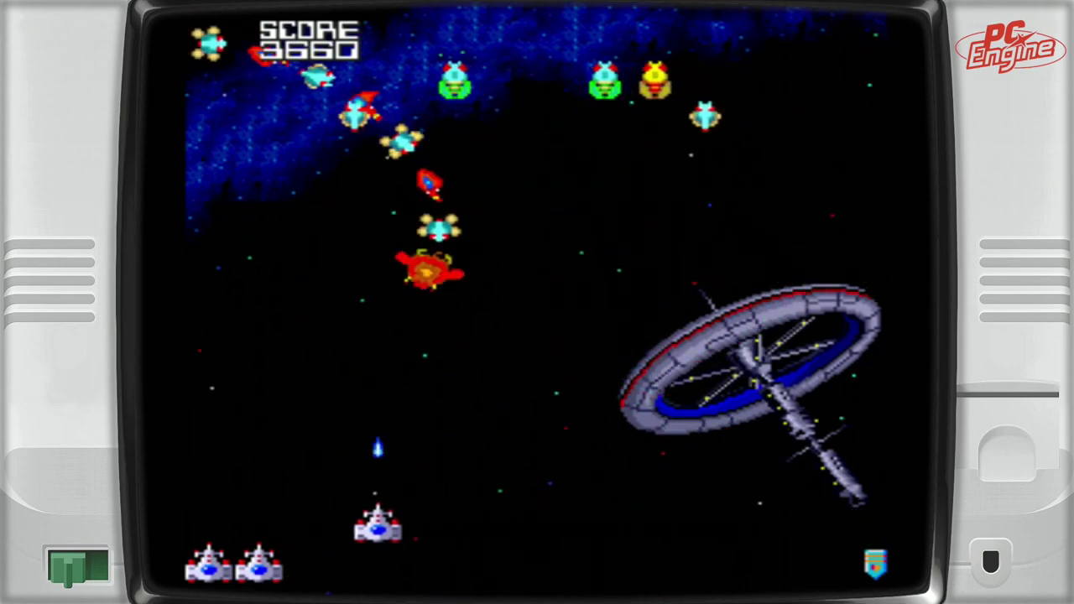
pyautogui.press('z')
pyautogui.press('Left')
pyautogui.press('z')
pyautogui.press('Right')
pyautogui.press('z')
pyautogui.press('z')
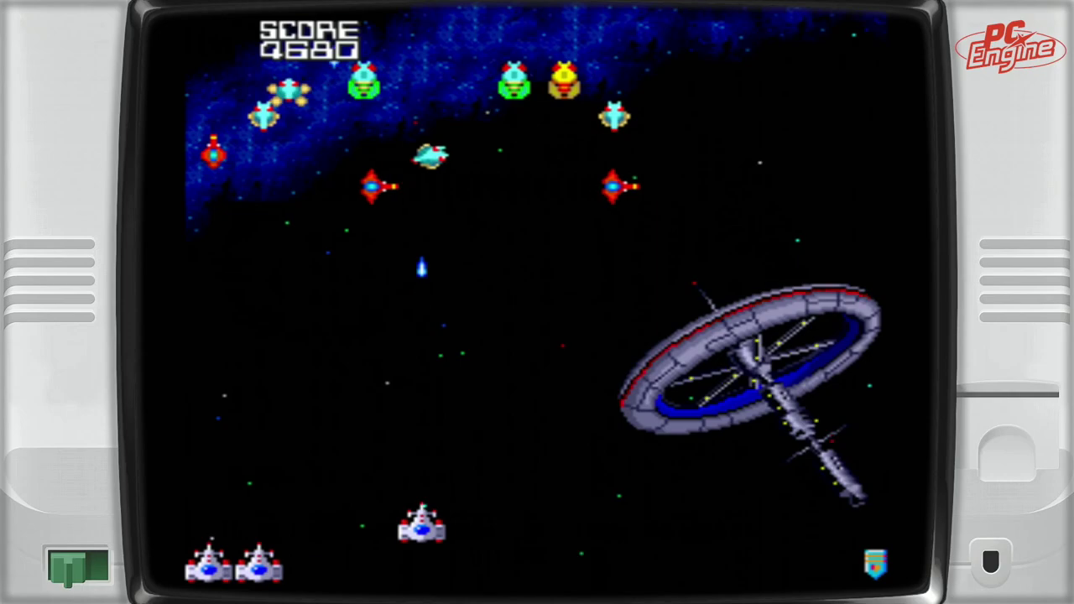
pyautogui.press('Right')
pyautogui.press('z')
# Step: Pause and quit Galaga '90 to the PC Engine system, then bring up the file manager
pyautogui.press('Return')
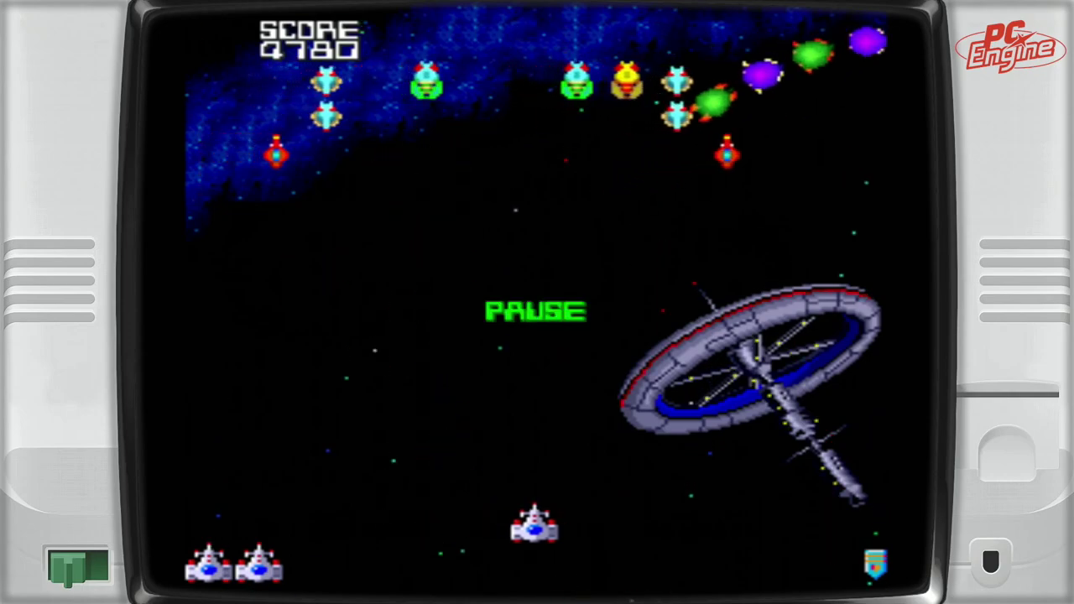
pyautogui.press('Escape')
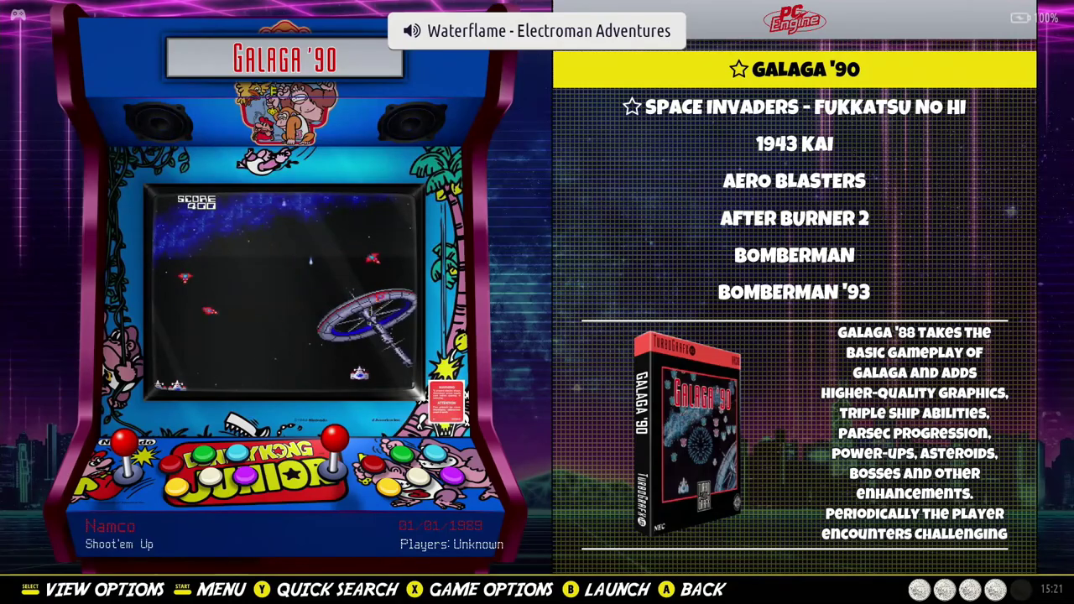
pyautogui.press('Escape')
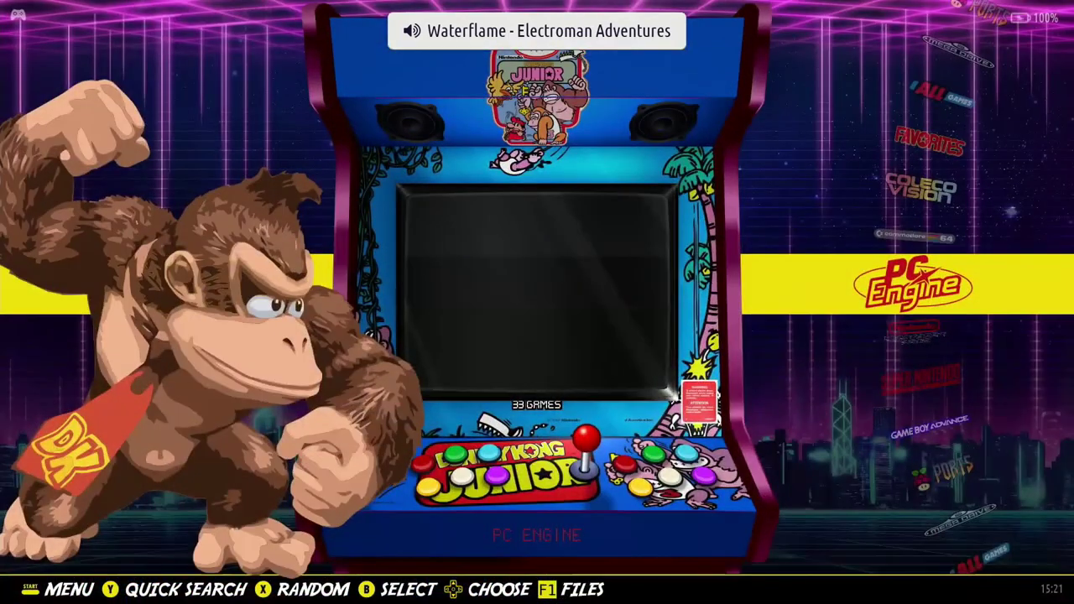
pyautogui.press('F1')
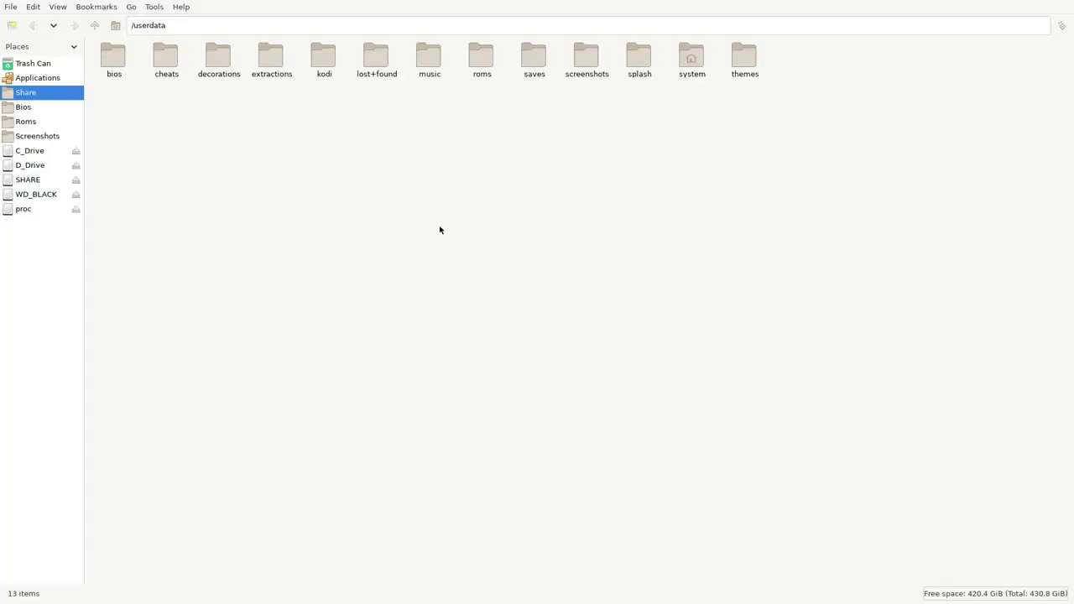
# Step: Browse WD_BLACK, C_Drive and D_Drive, ending on WD_BLACK's 12 folders including Roms and Working Roms
pyautogui.click(36, 194)
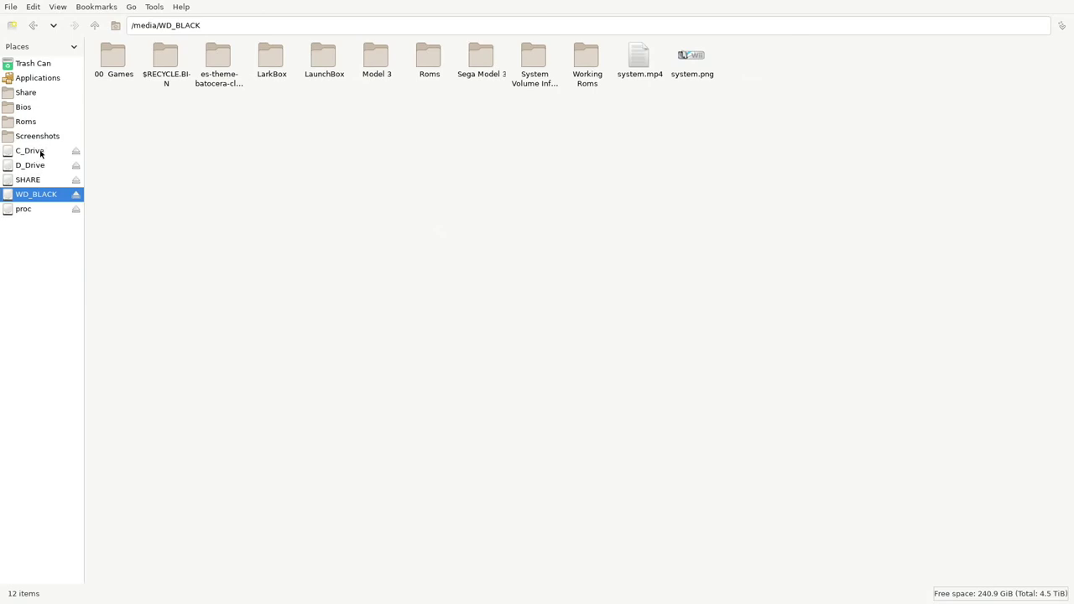
pyautogui.click(39, 154)
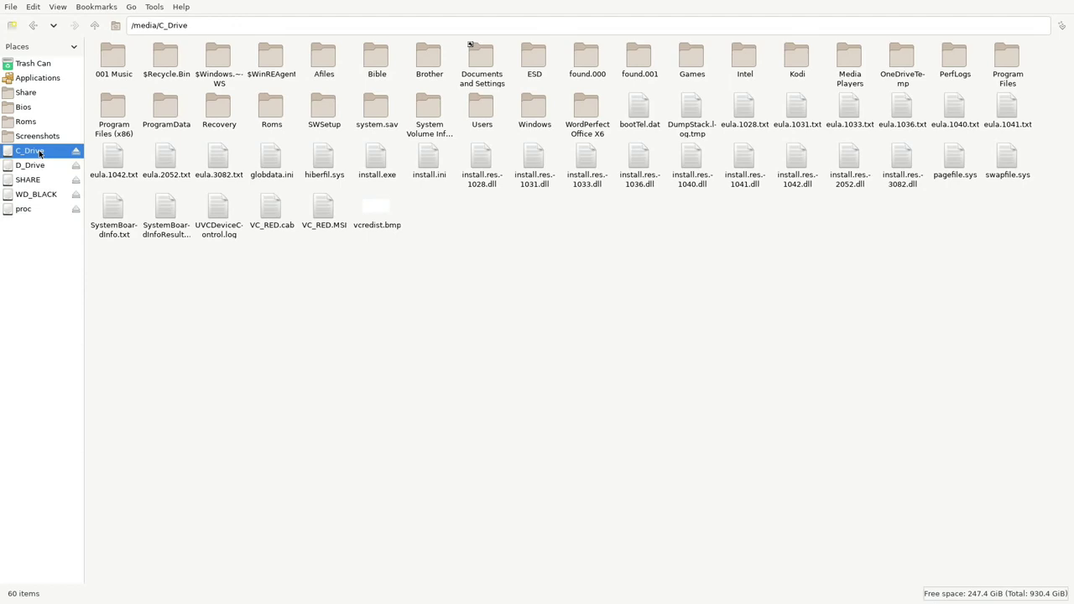
pyautogui.click(38, 168)
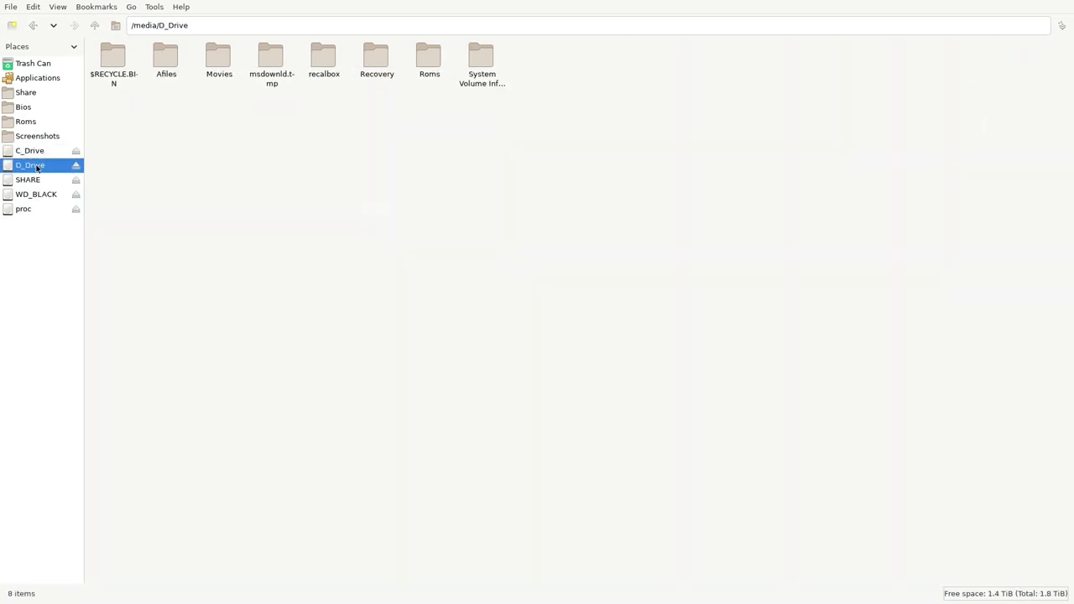
pyautogui.click(38, 195)
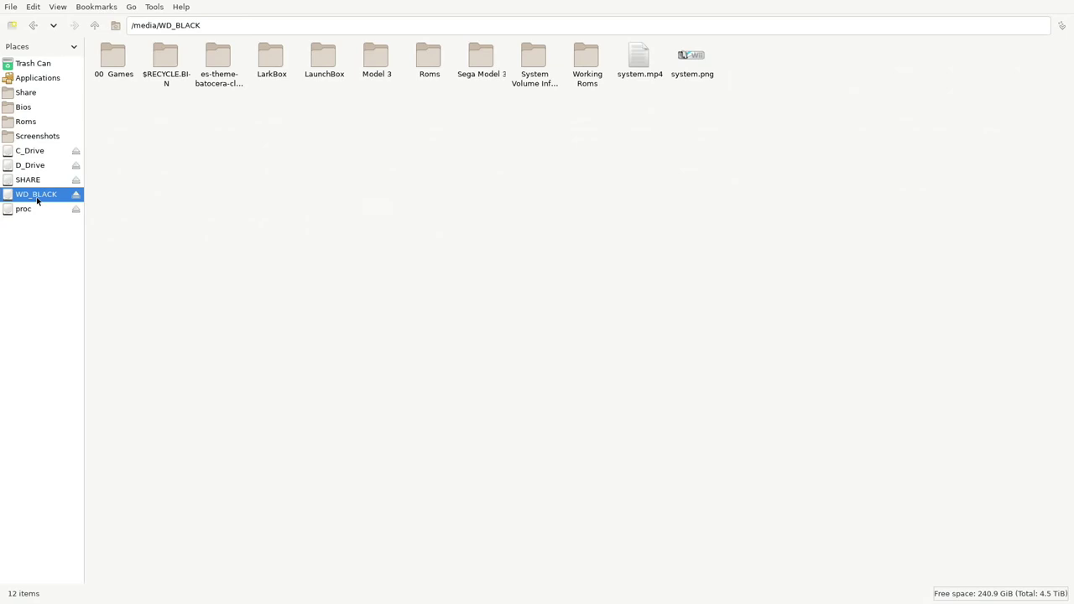